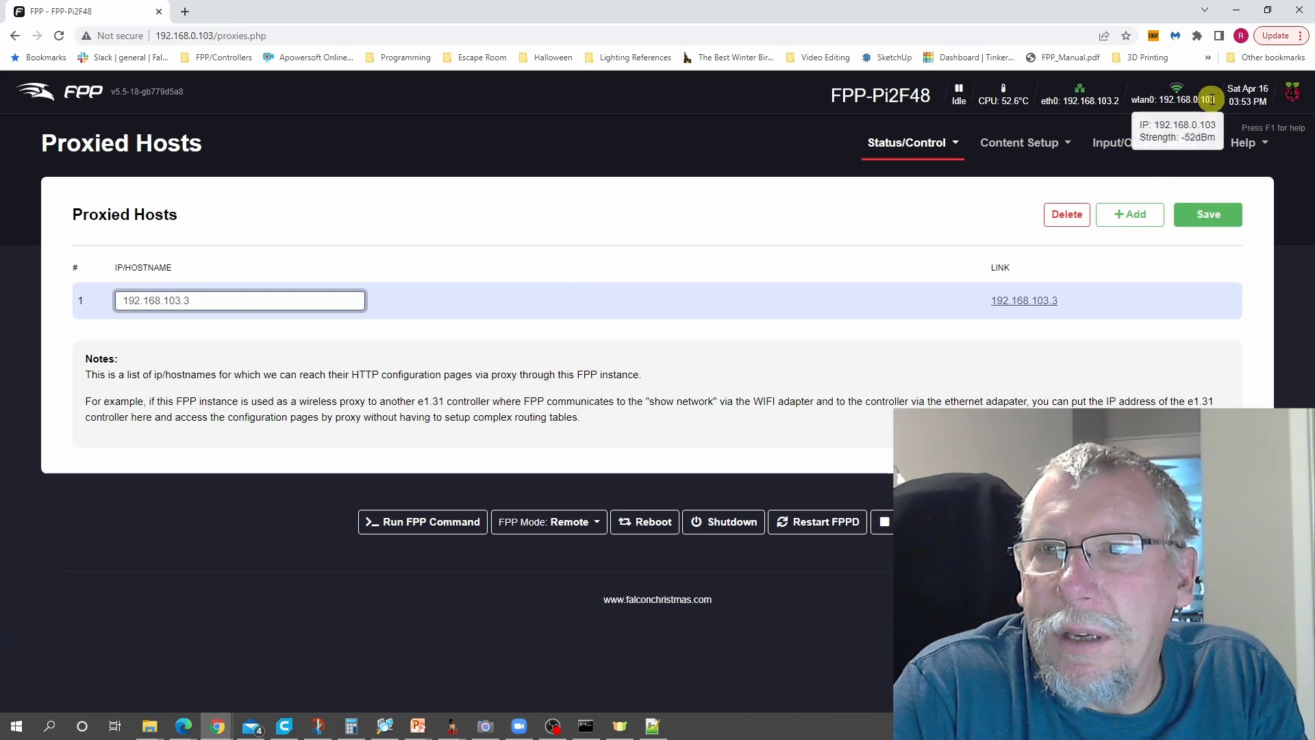
- Save the proxied host entry 192.168.103.3 and open its proxy link in a new tab to view the controller's page
mouse_move(1208, 97)
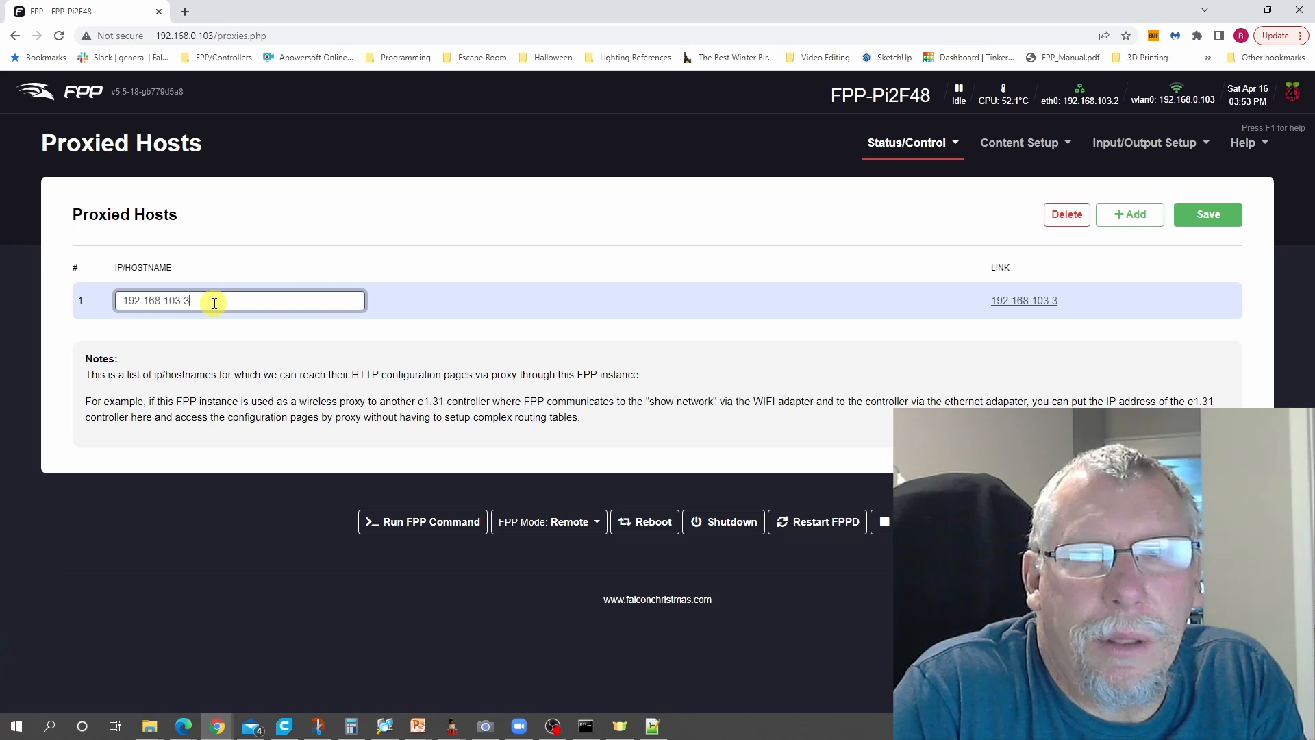
left_click(1215, 221)
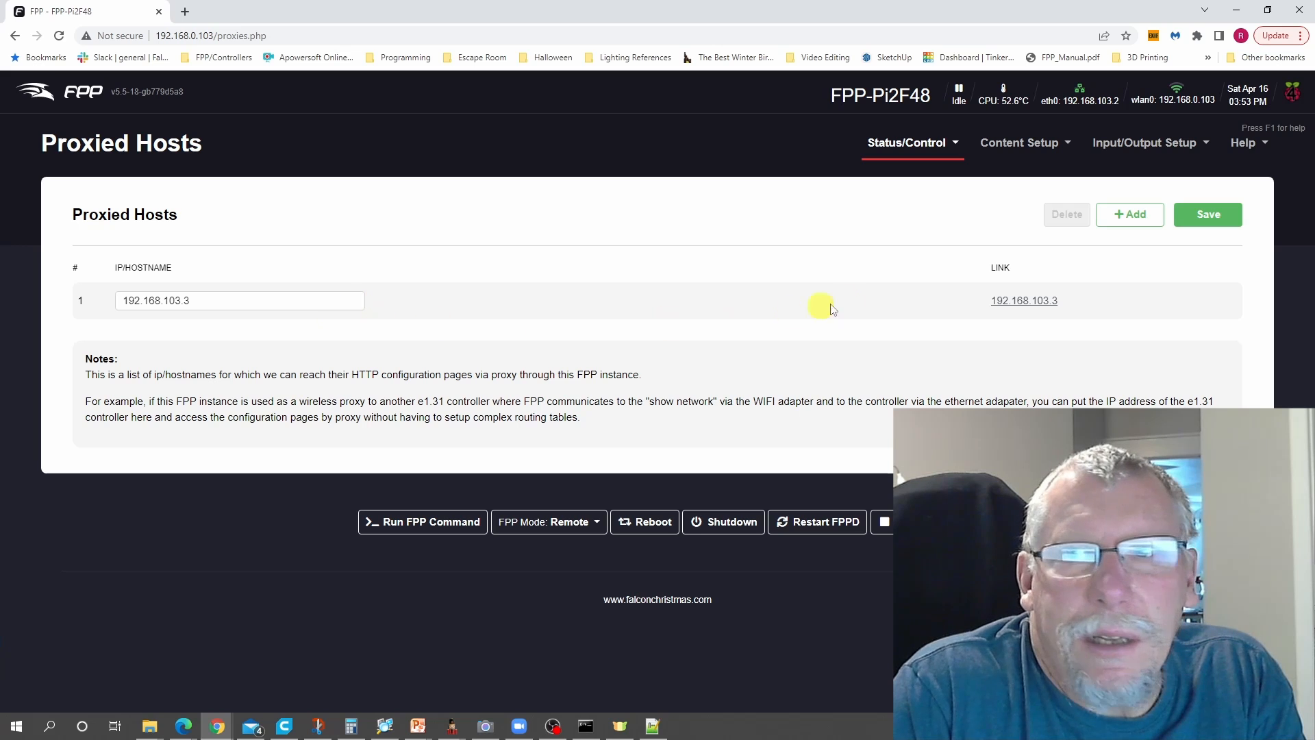
left_click(1018, 305)
right_click(1019, 305)
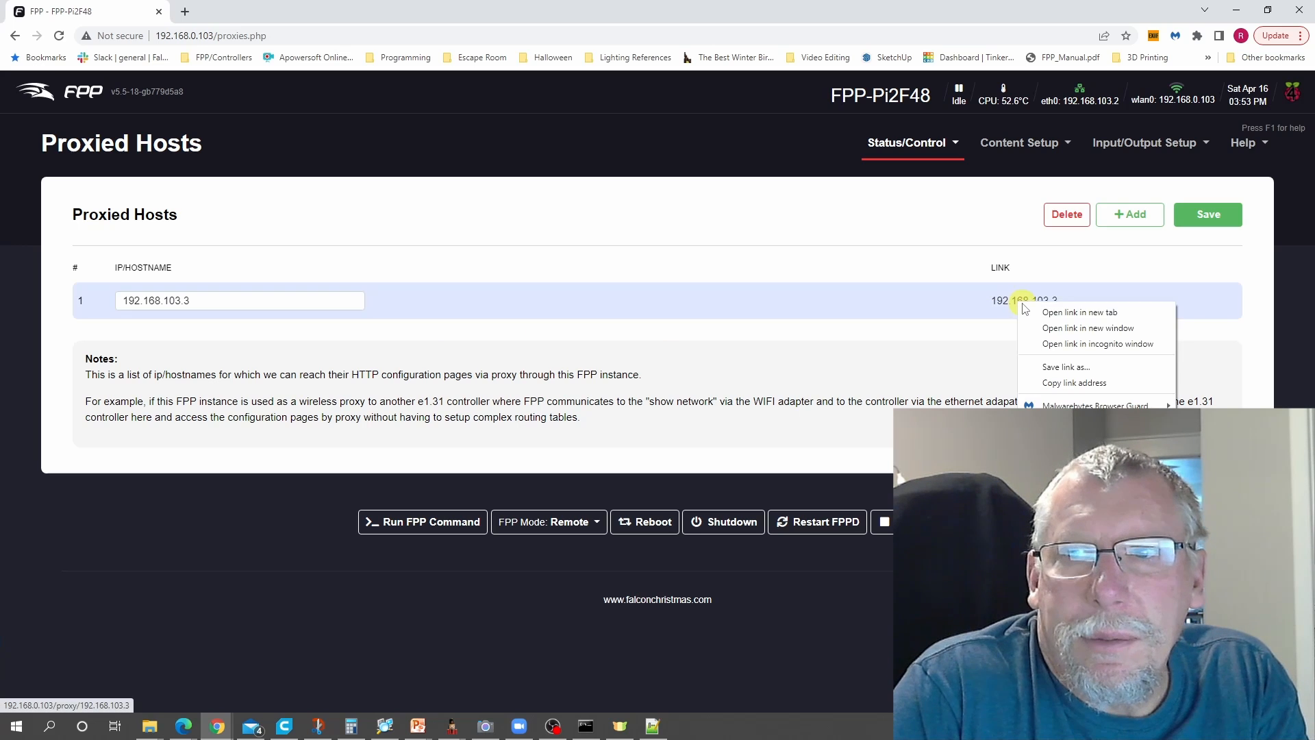
left_click(1062, 314)
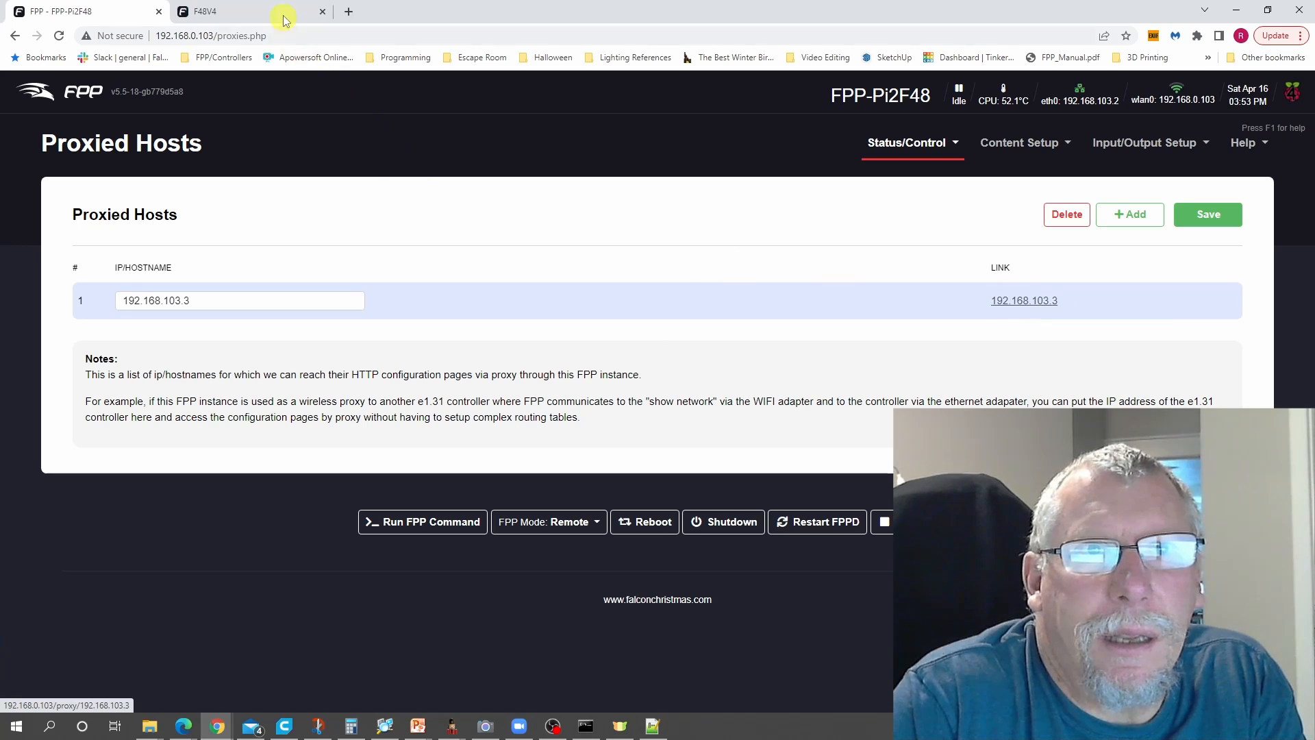
left_click(267, 13)
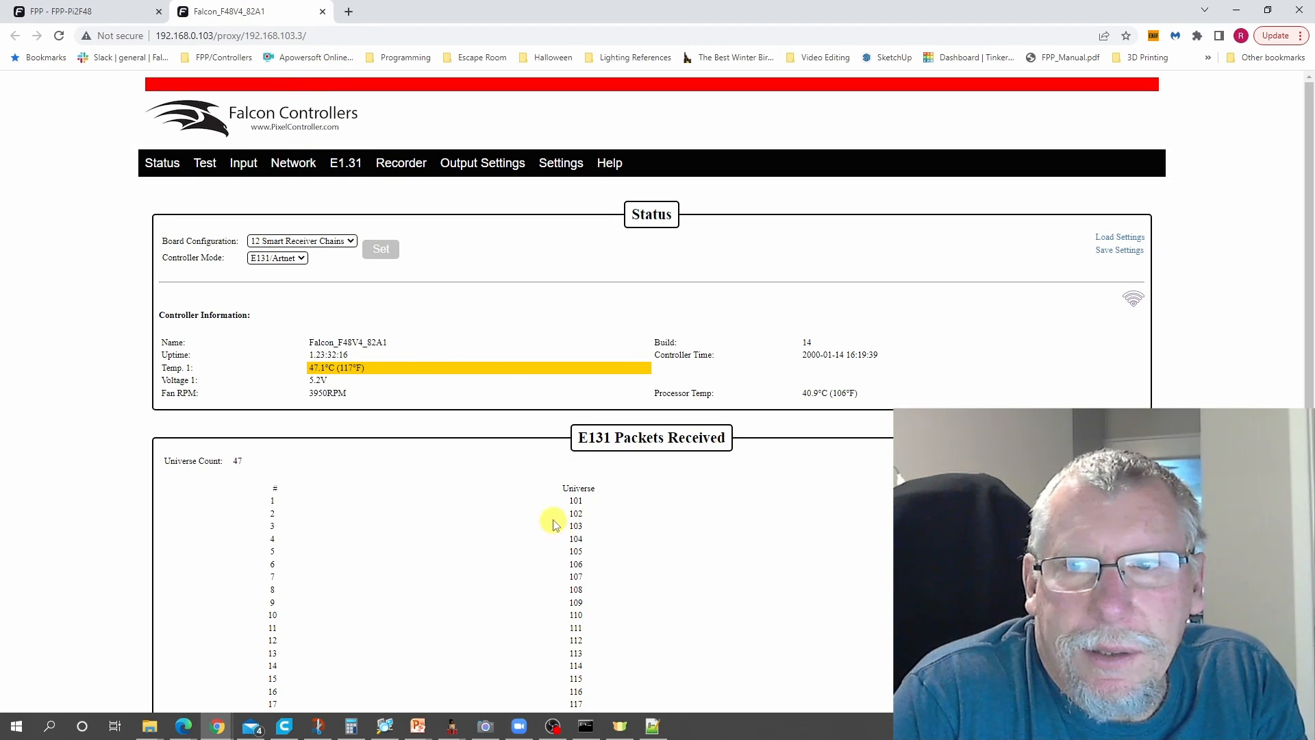
left_click(317, 36)
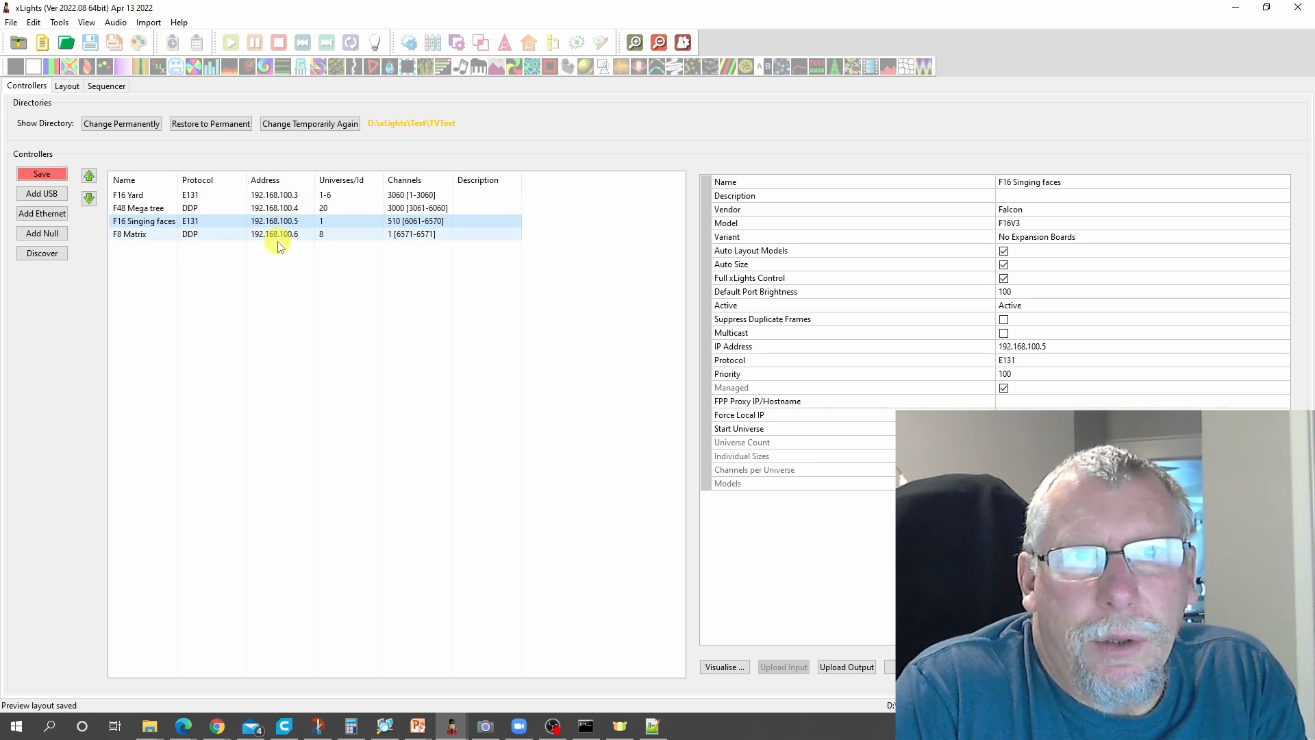
- In xLights, set the FPP Proxy IP/Hostname of the F16 Yard controller to 192.168.0.100
left_click(283, 197)
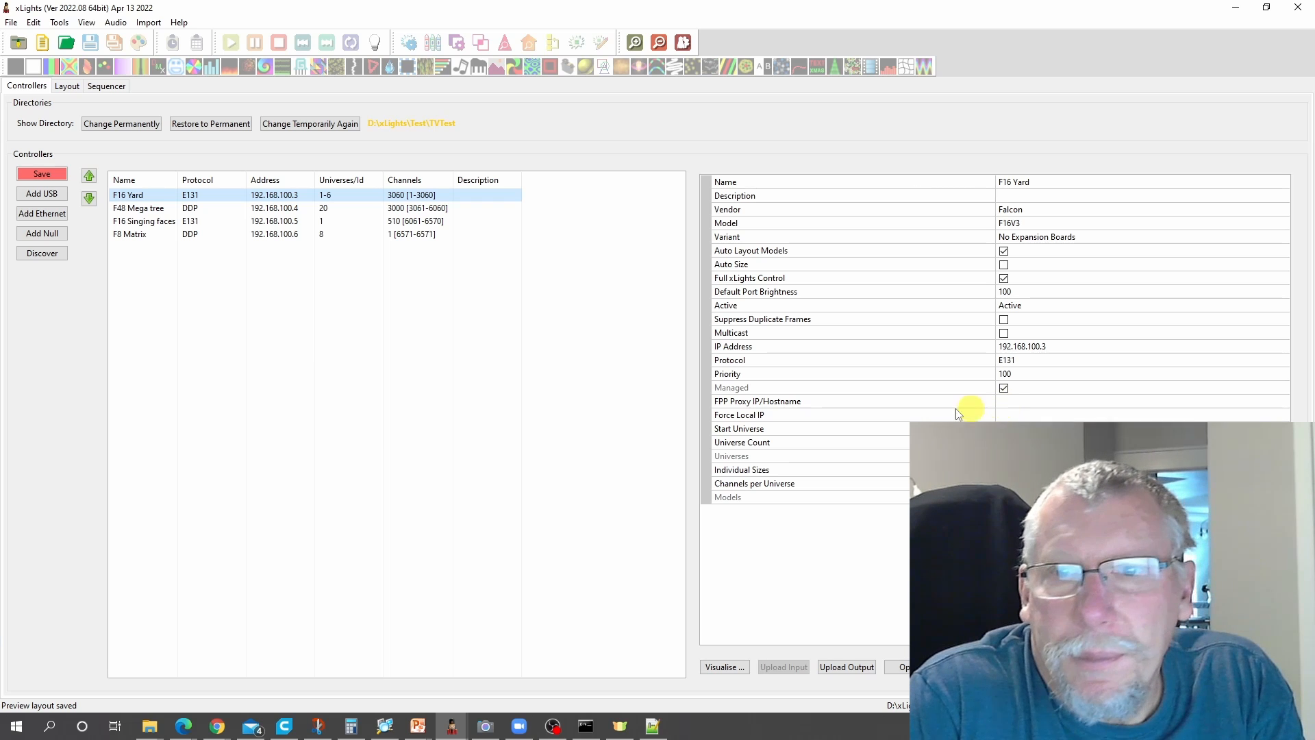
left_click(1002, 403)
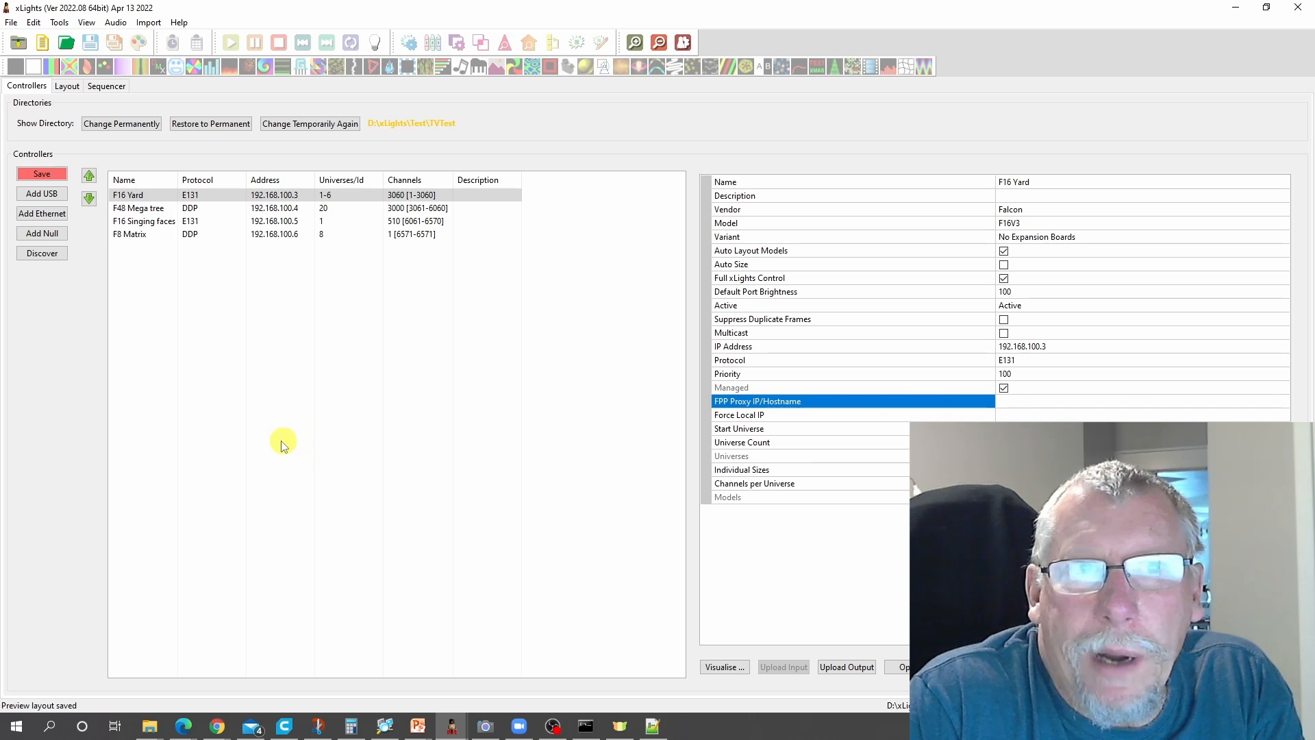
type("192.")
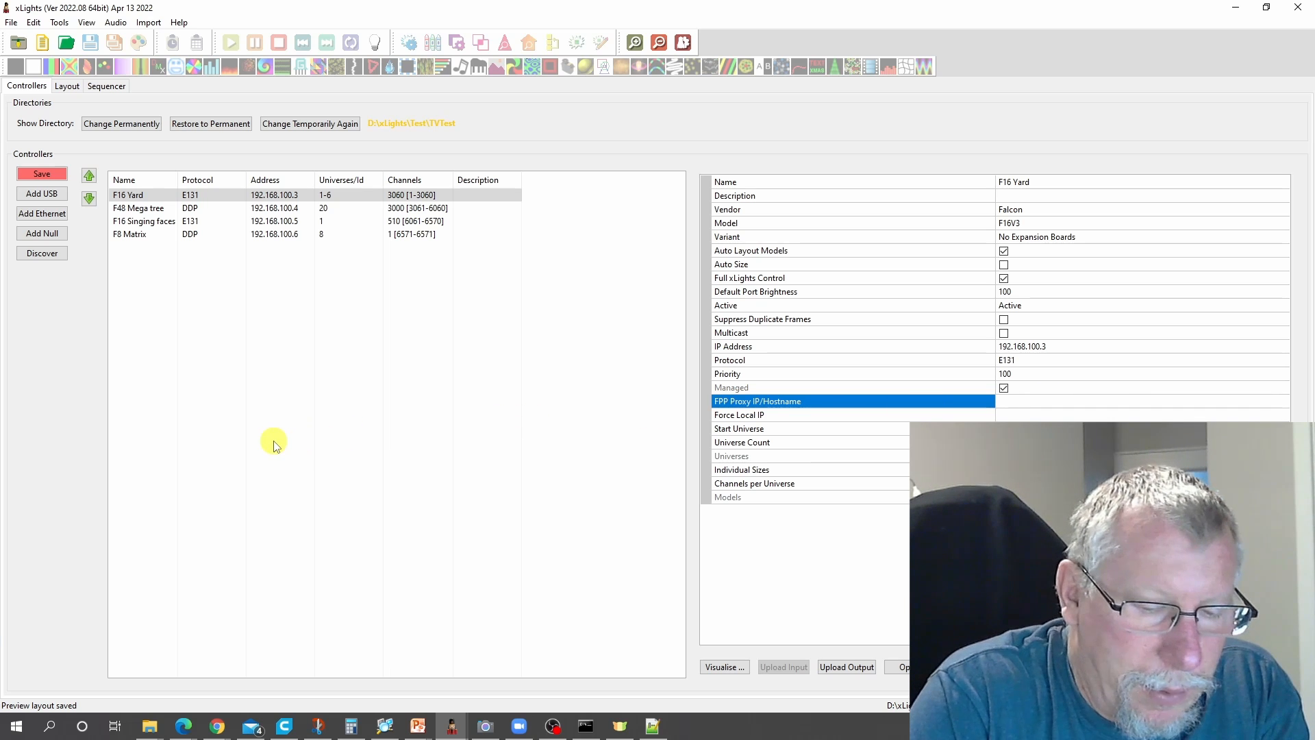
type("16")
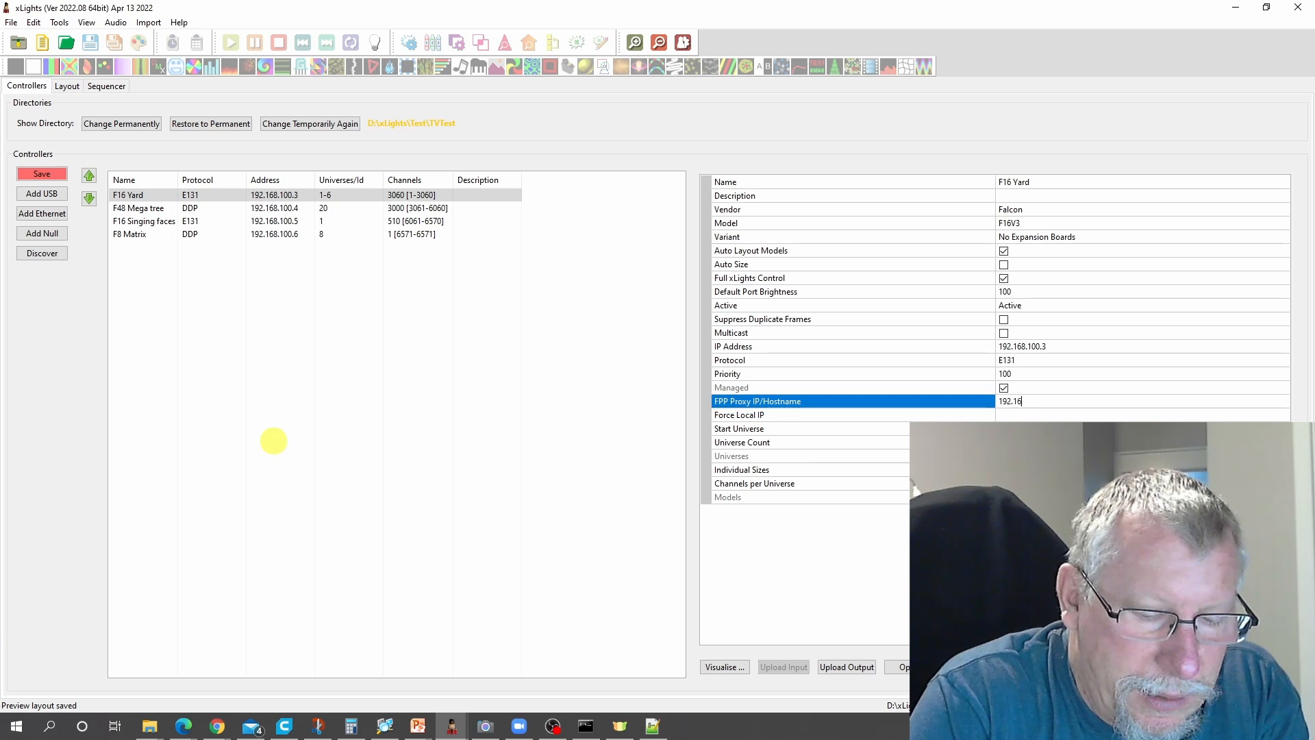
type("8.")
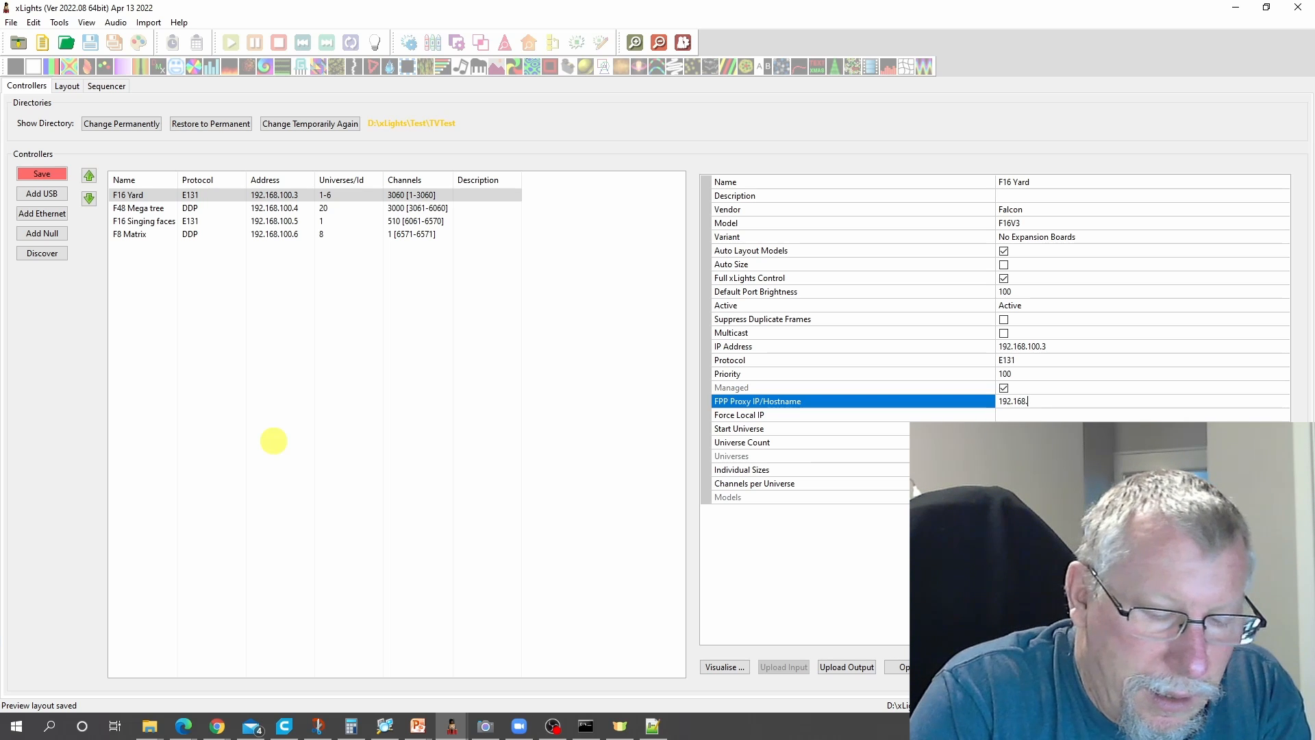
type("0.")
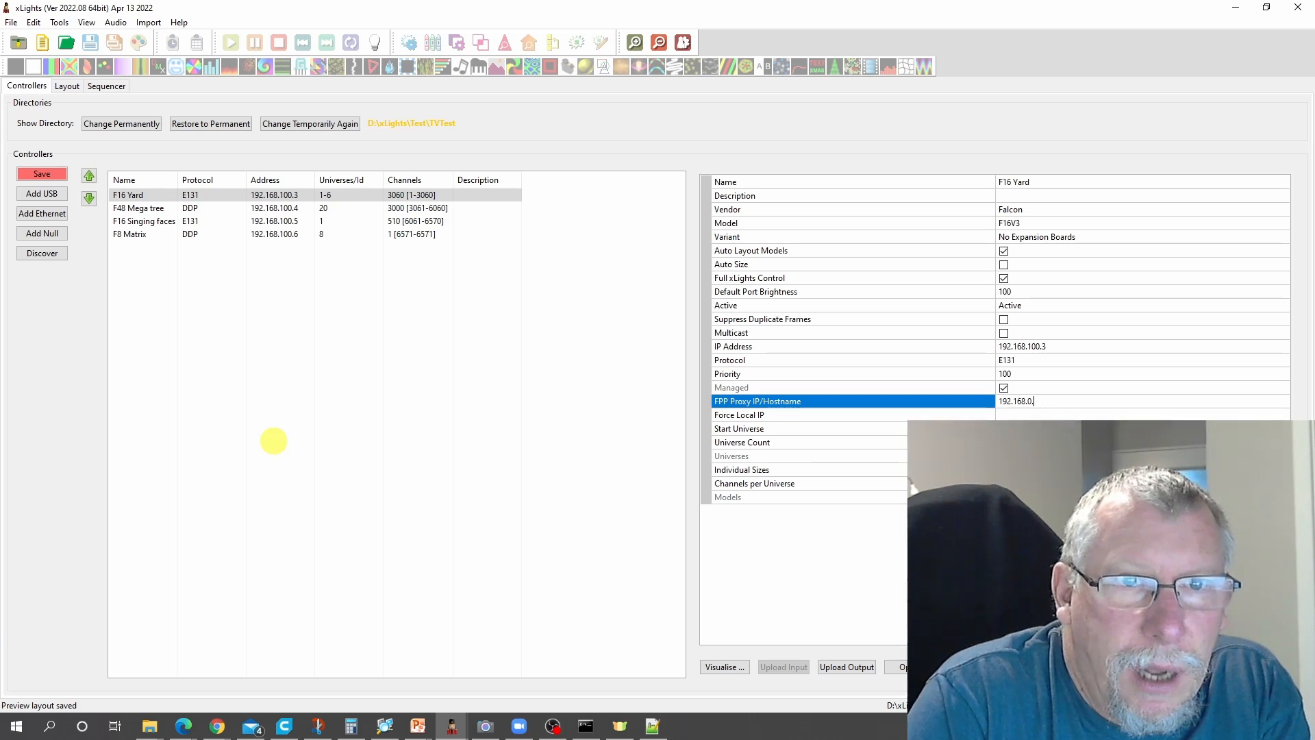
type("100")
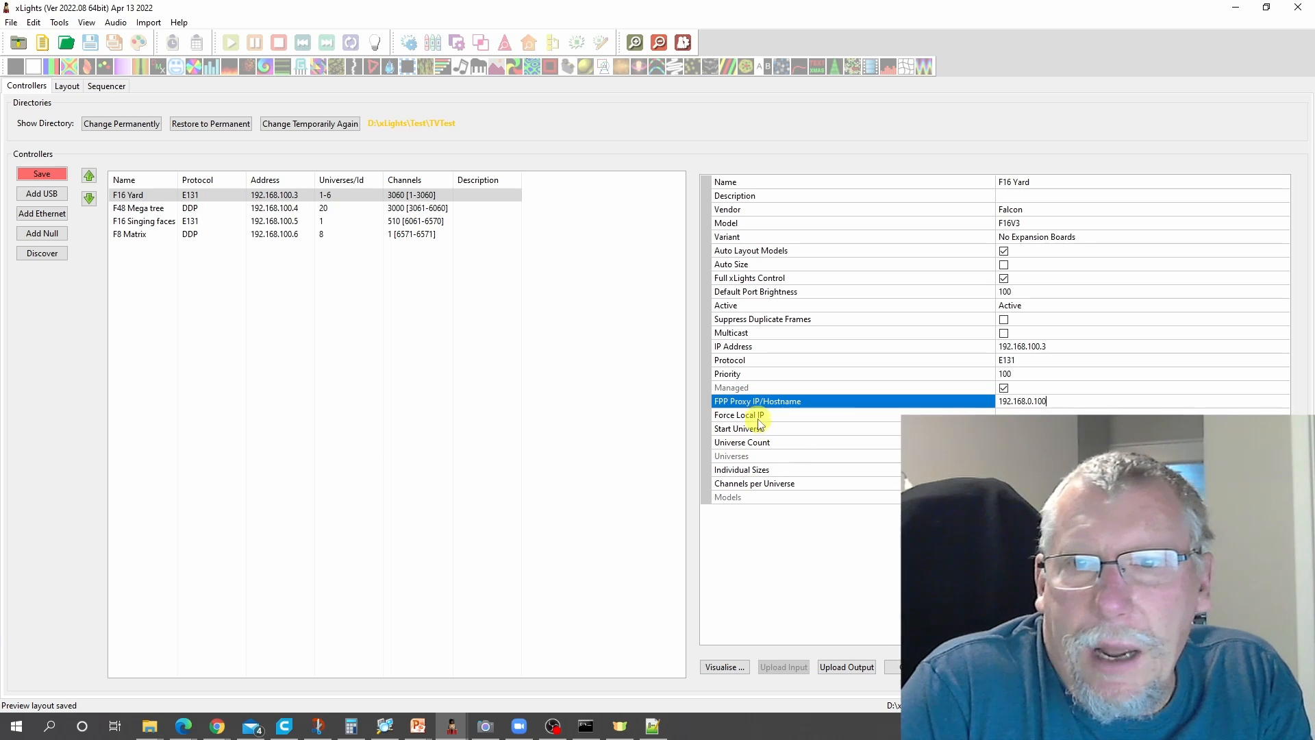
left_click(436, 195)
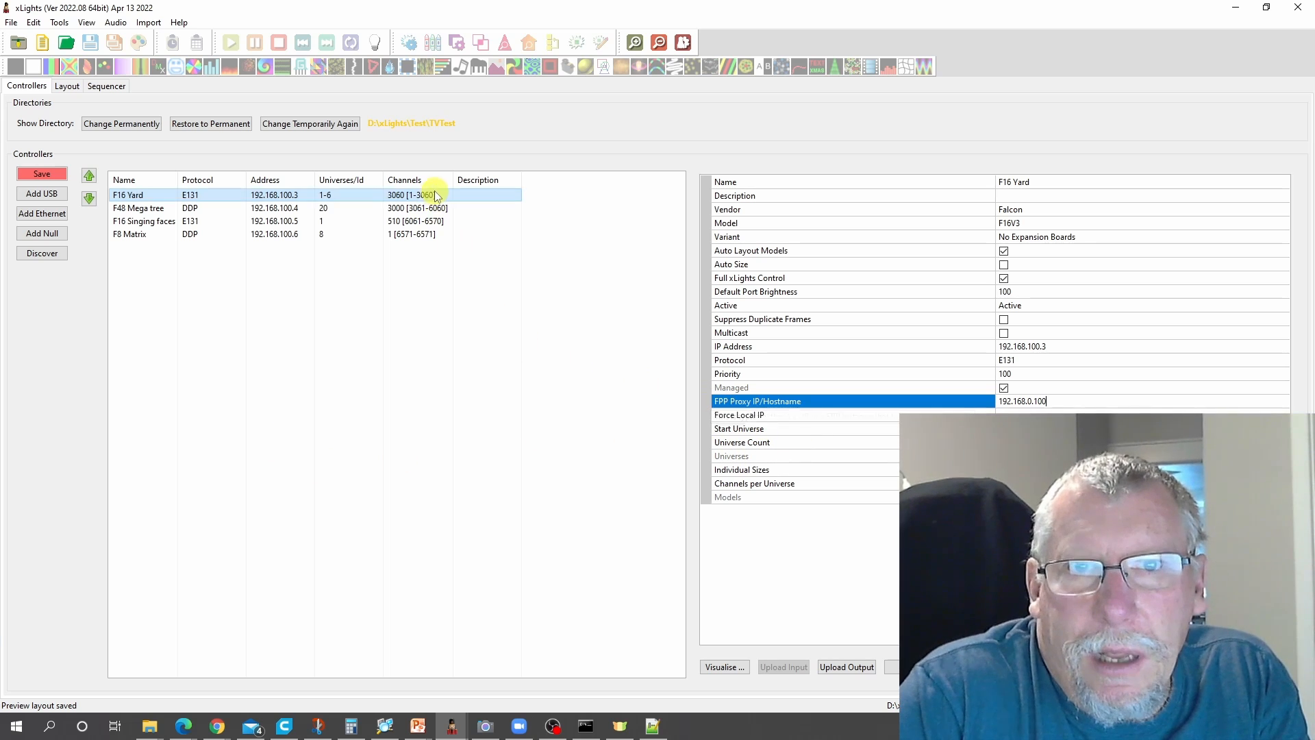
- Check the F48 Mega tree controller's properties, then deselect all controllers to examine the Global FPP Proxy setting
left_click(288, 208)
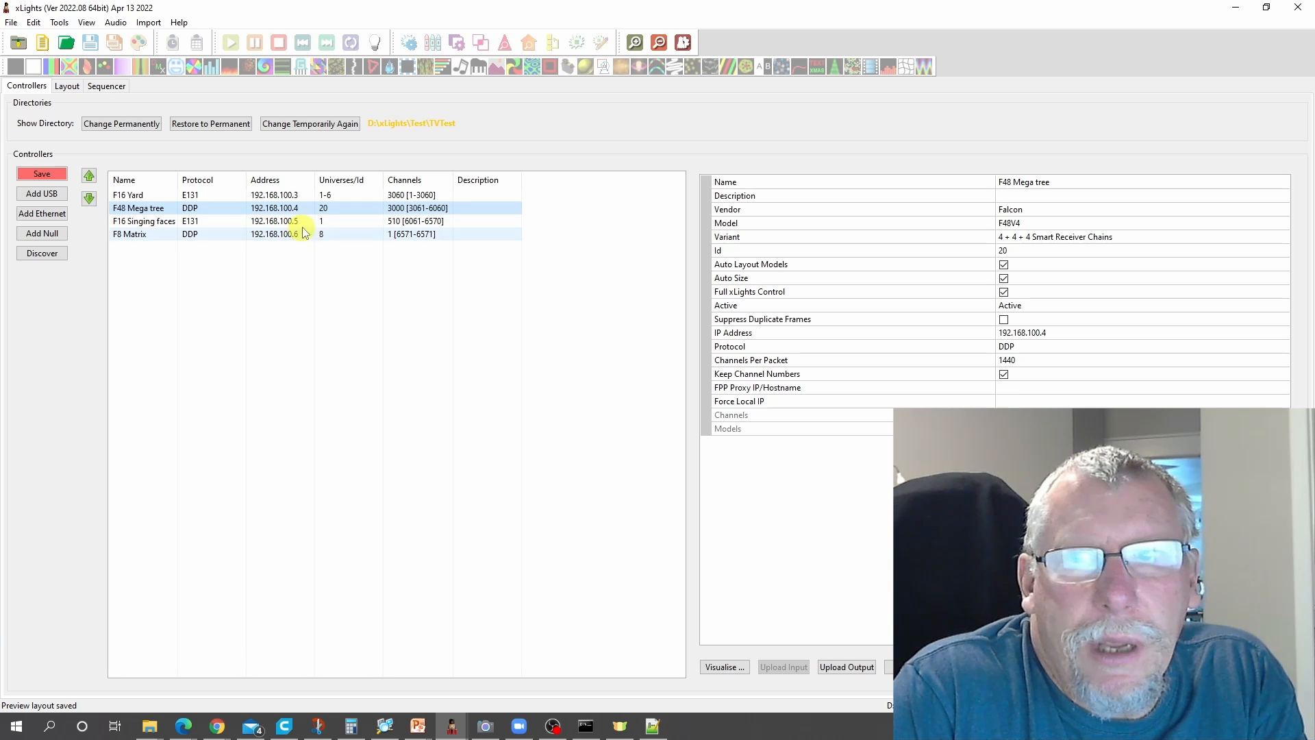
left_click(281, 280)
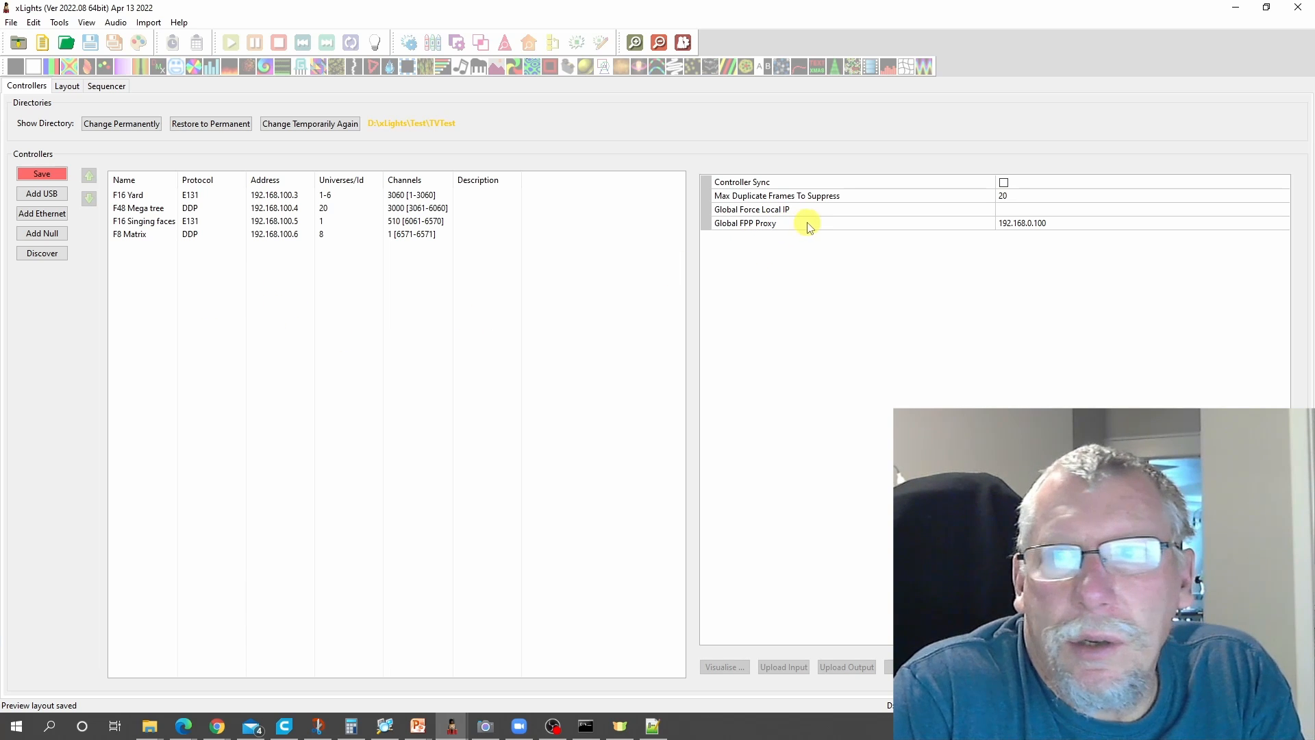
left_click(1035, 225)
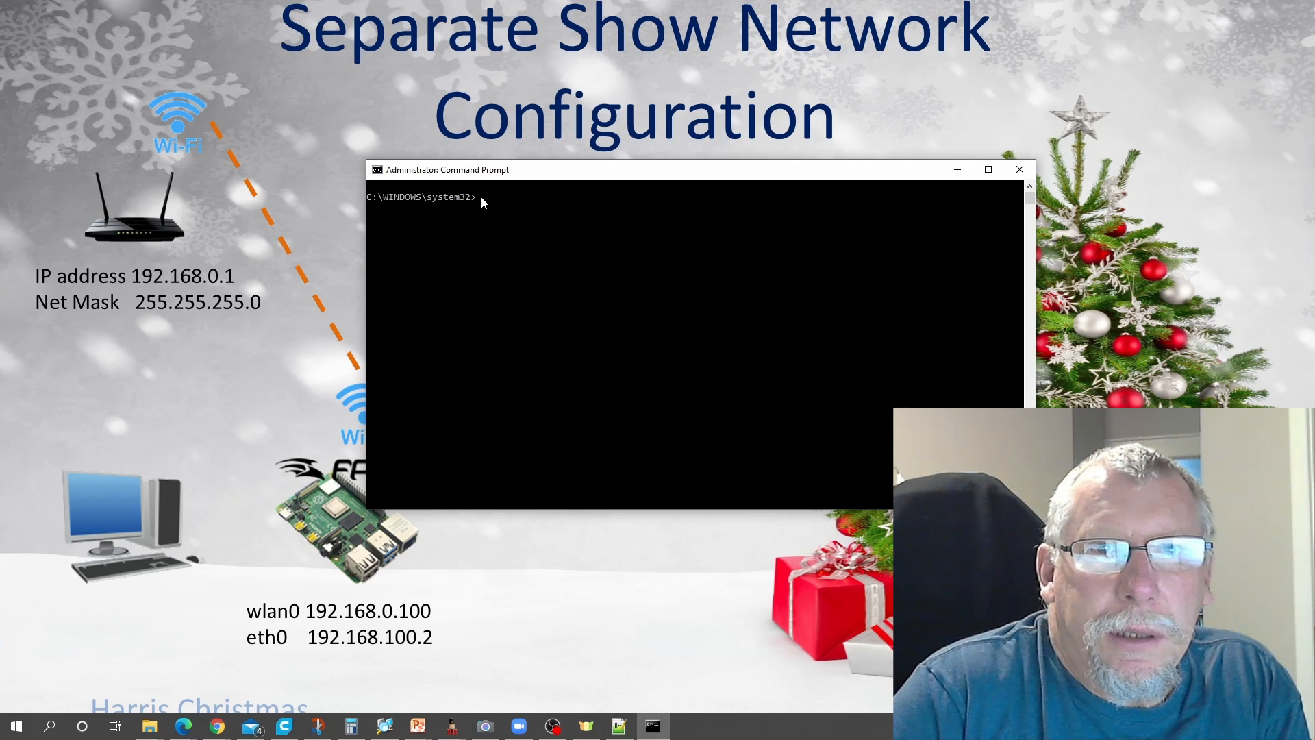
- In Command Prompt, enter "route -p add 192.168.100.0 mask 255.255.255.0 192.168.0.100" without running it and highlight its network and gateway addresses
type("route -p add 192.168.100.0 mask 255.255.255.0 192.168.0.100")
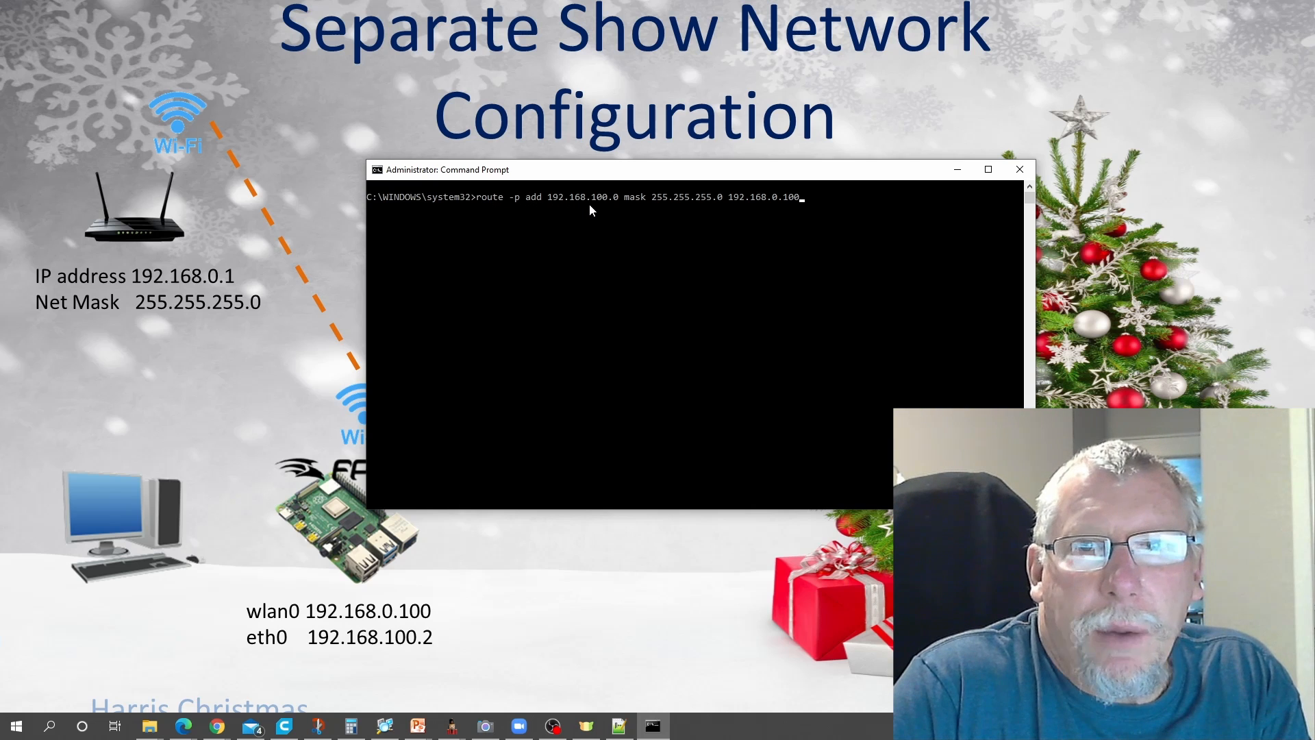
left_click_drag(548, 198, 618, 204)
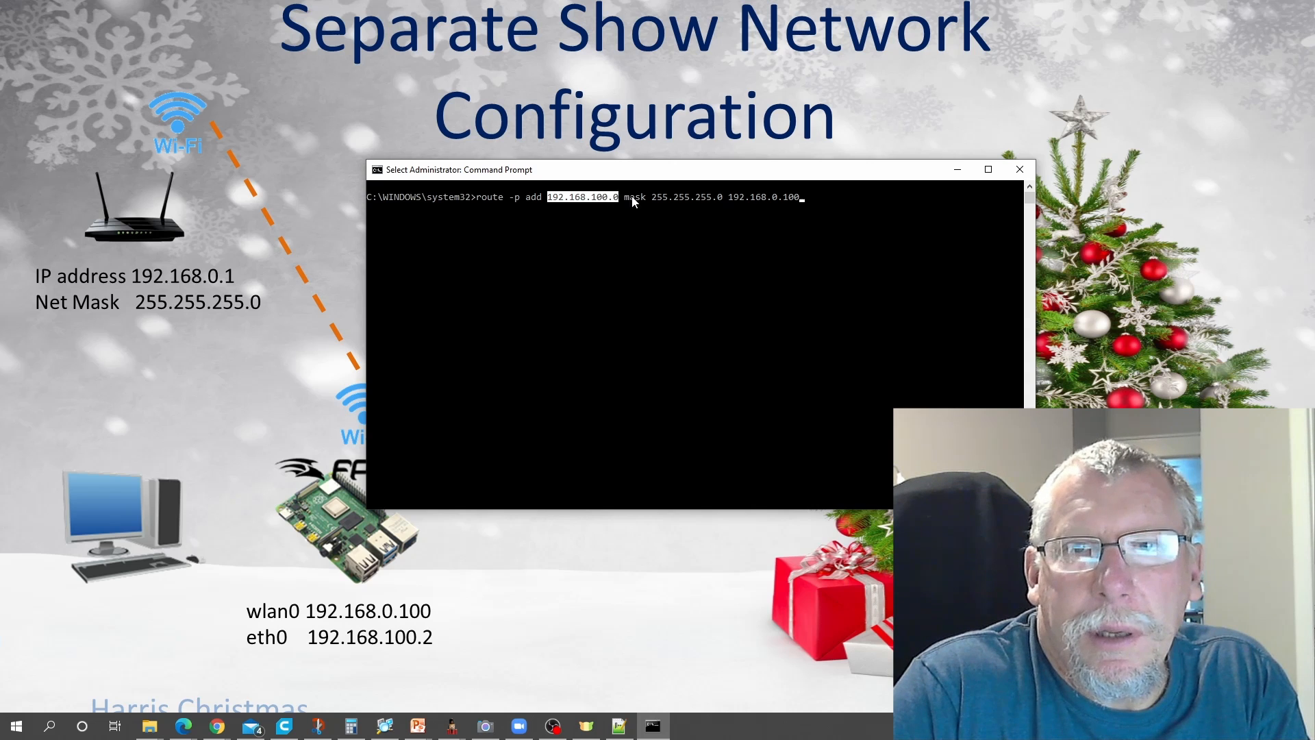
left_click_drag(652, 201, 800, 204)
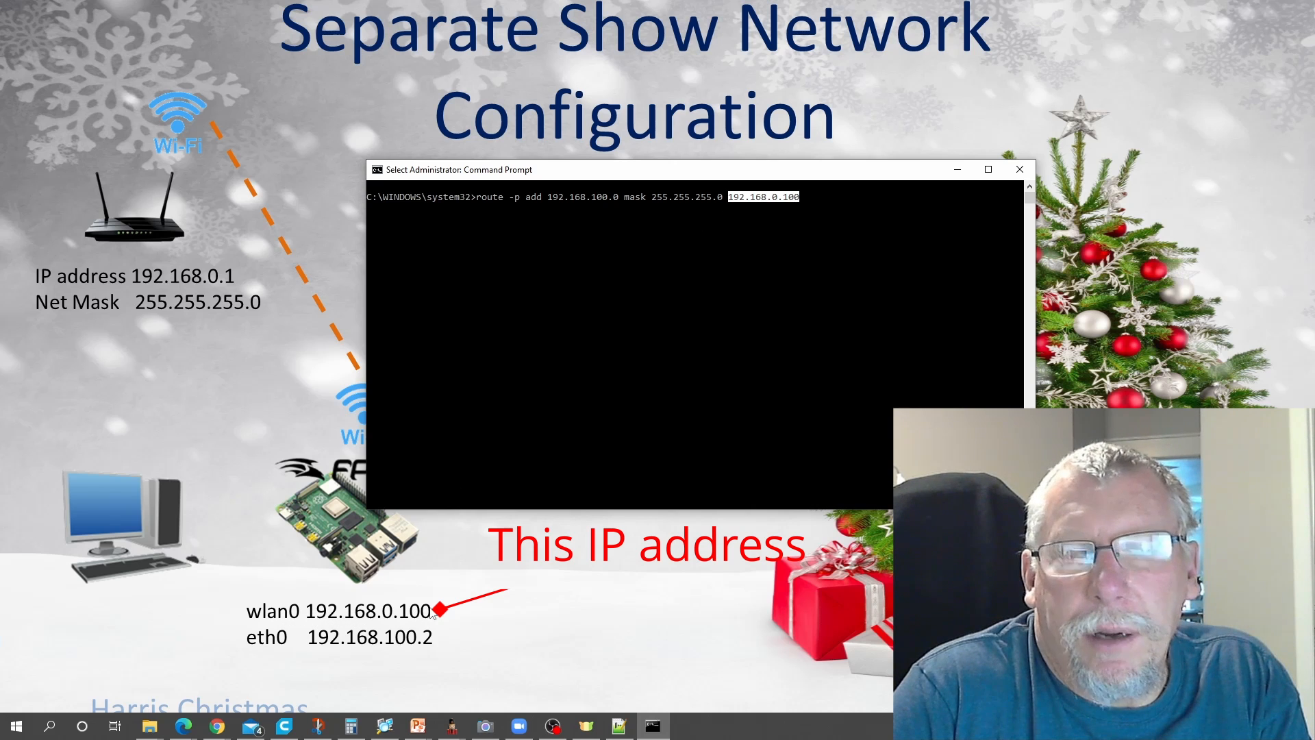
- Replace the command with "sudo route add 192.168.100.0/24 192.168.0.100" and highlight its network, prefix and gateway parts
key("BackSpace")
key("BackSpace")
key("BackSpace")
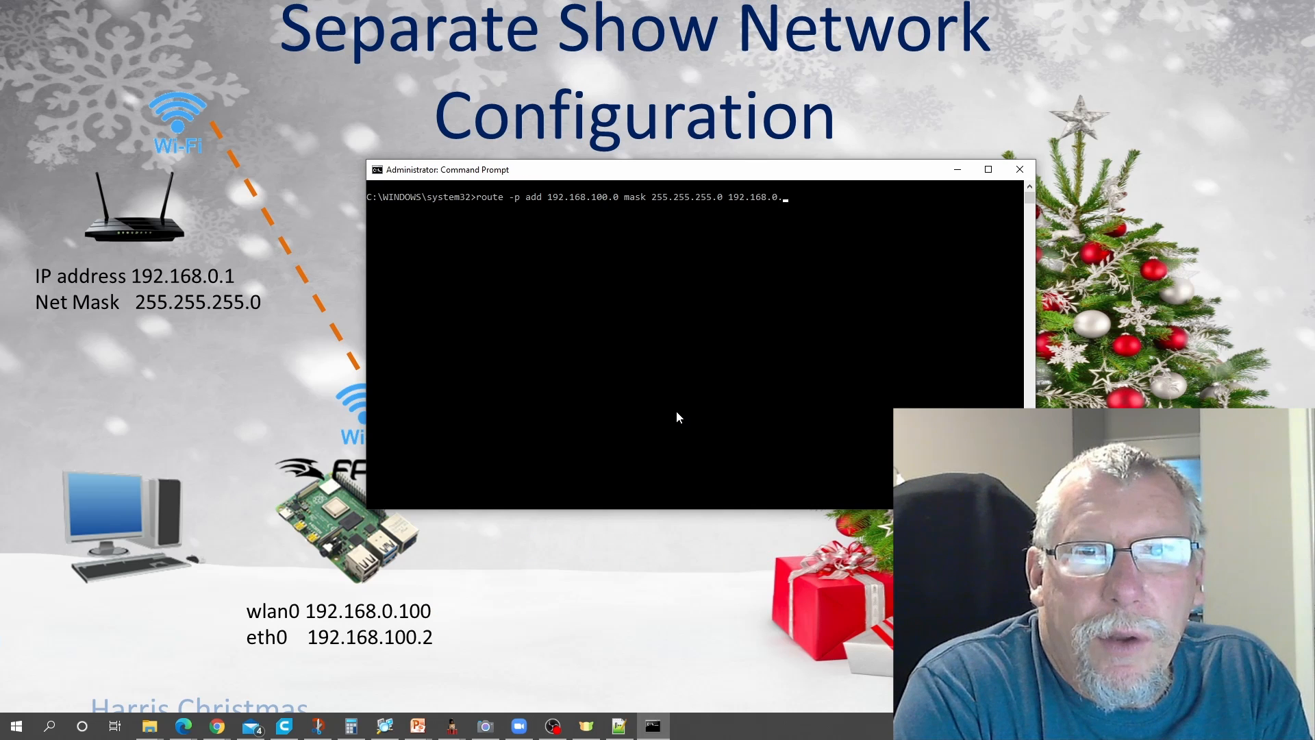
key("Up")
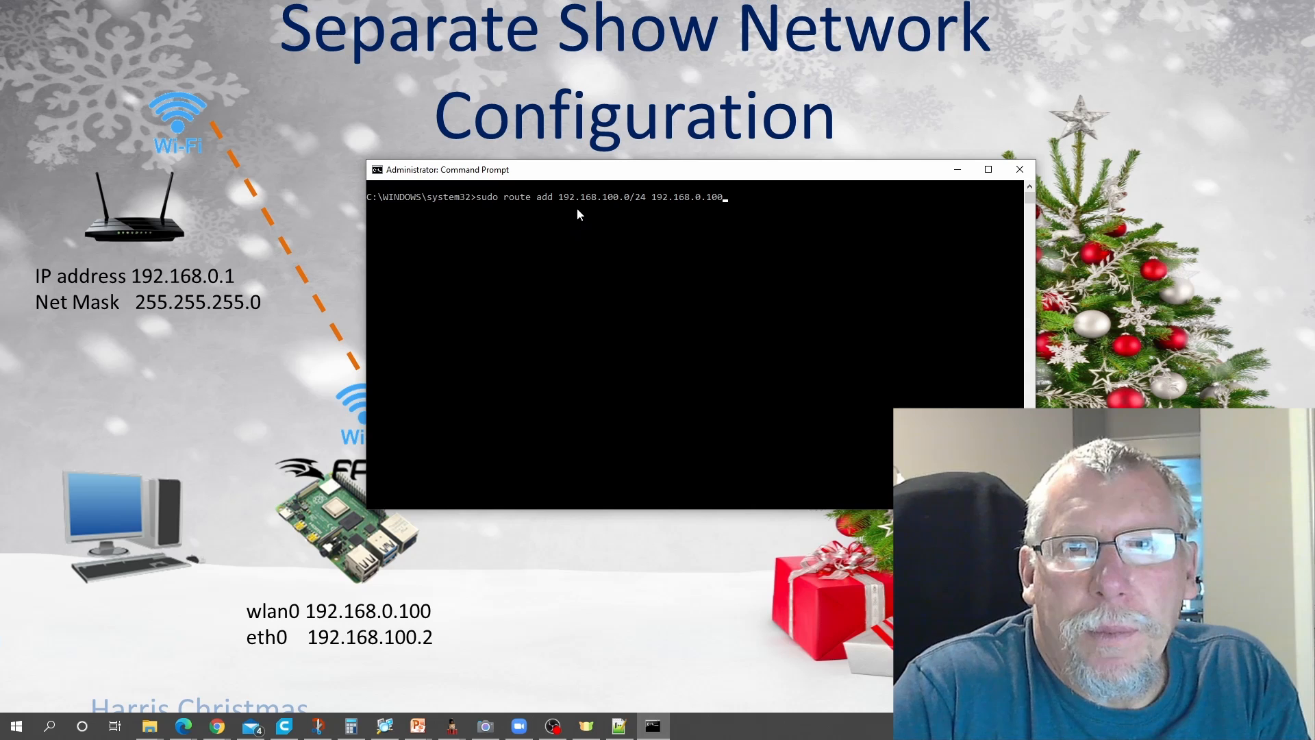
left_click_drag(559, 202, 616, 201)
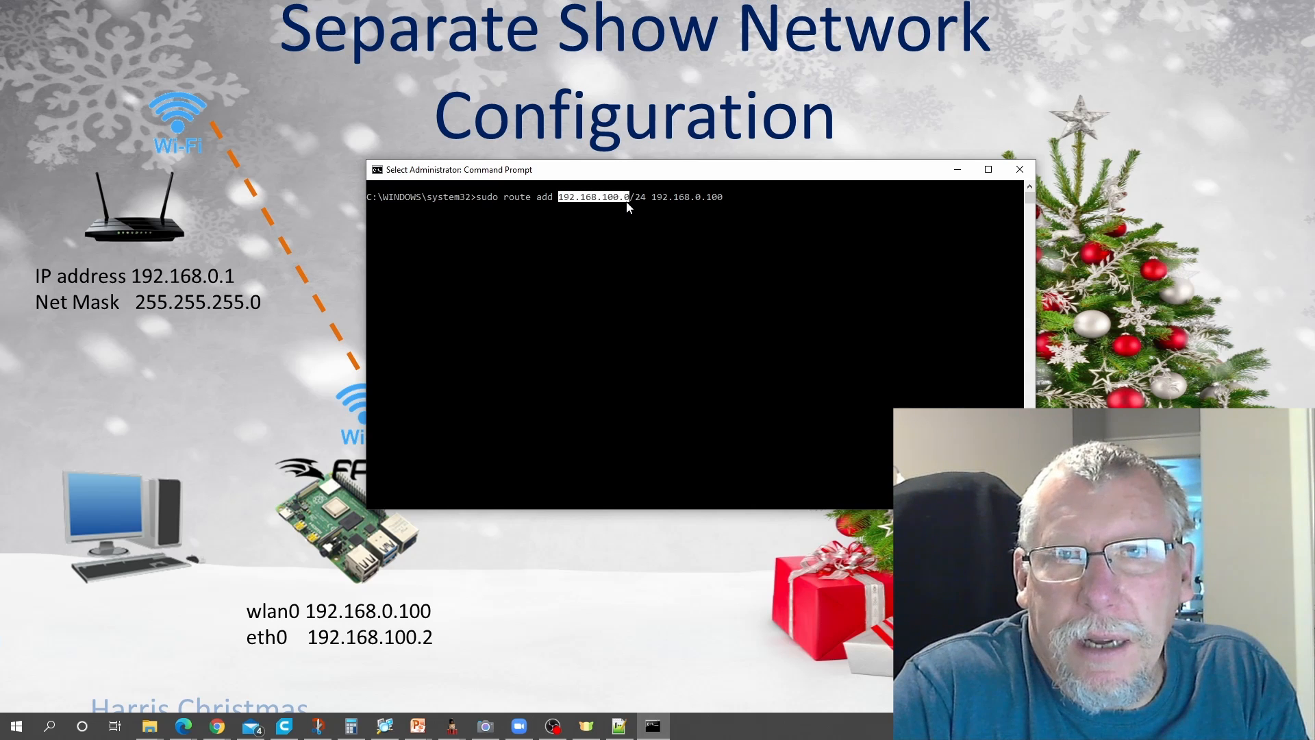
left_click(637, 201)
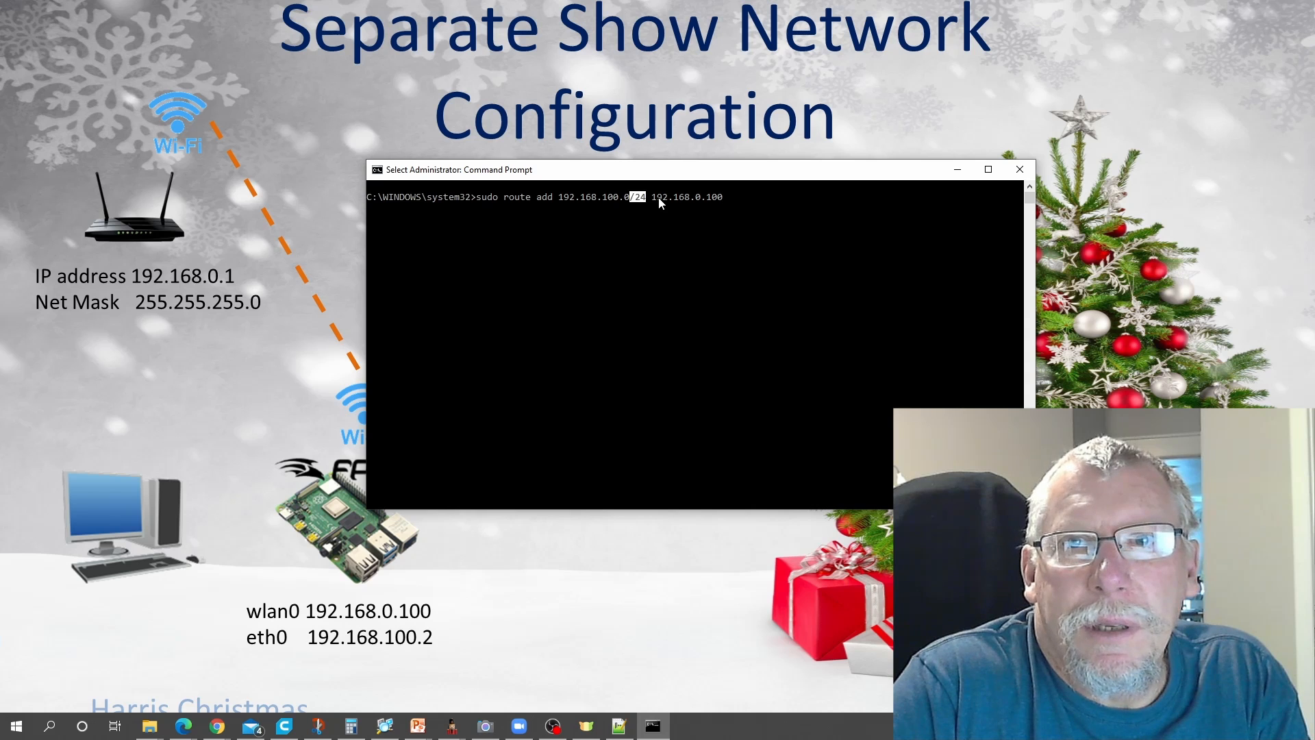
left_click_drag(653, 199, 721, 202)
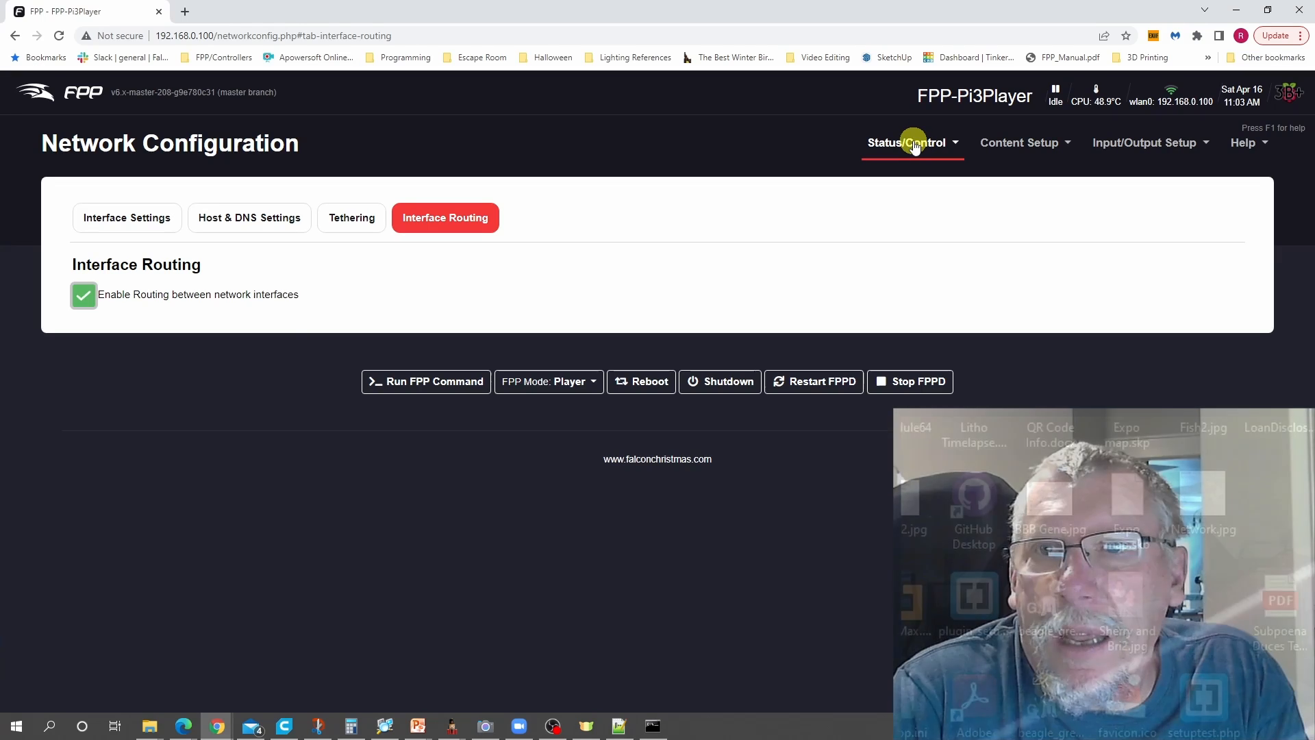
- In the FPP web interface, check the Interface Routing option in the network configuration, then minimize the browser
left_click(907, 142)
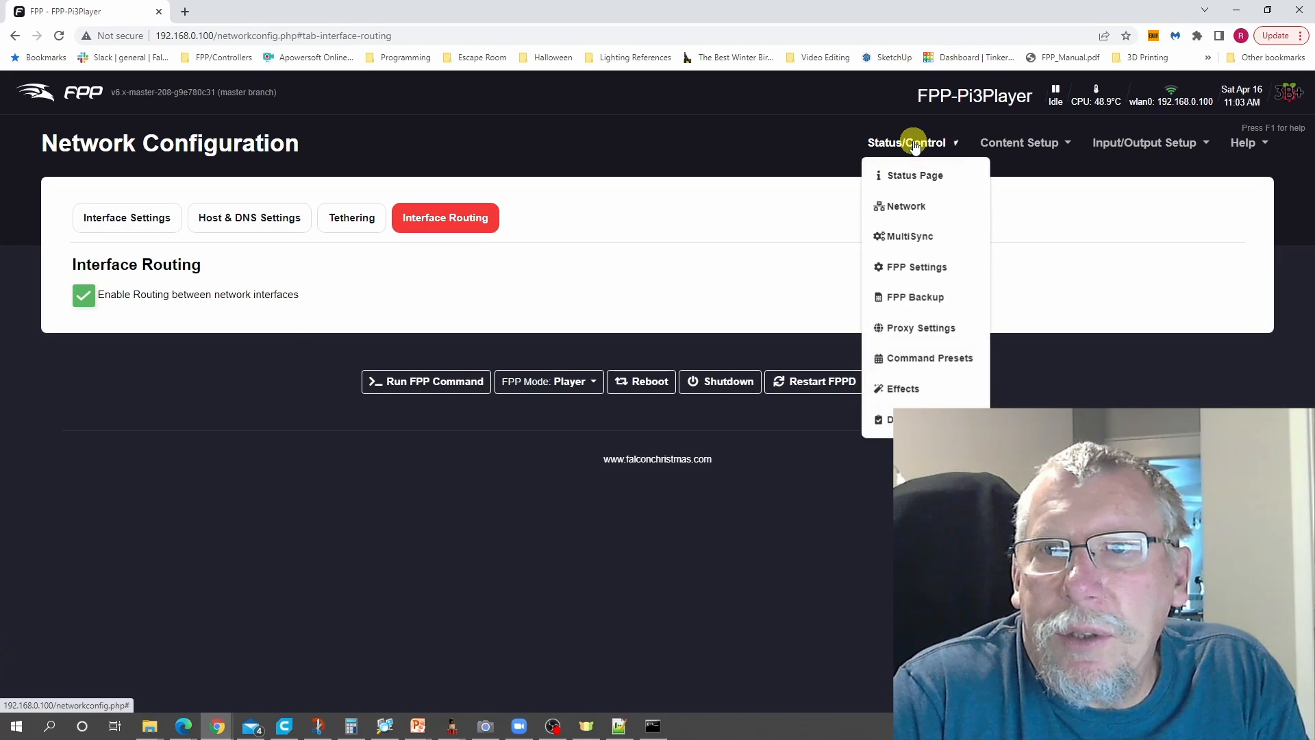
left_click(902, 204)
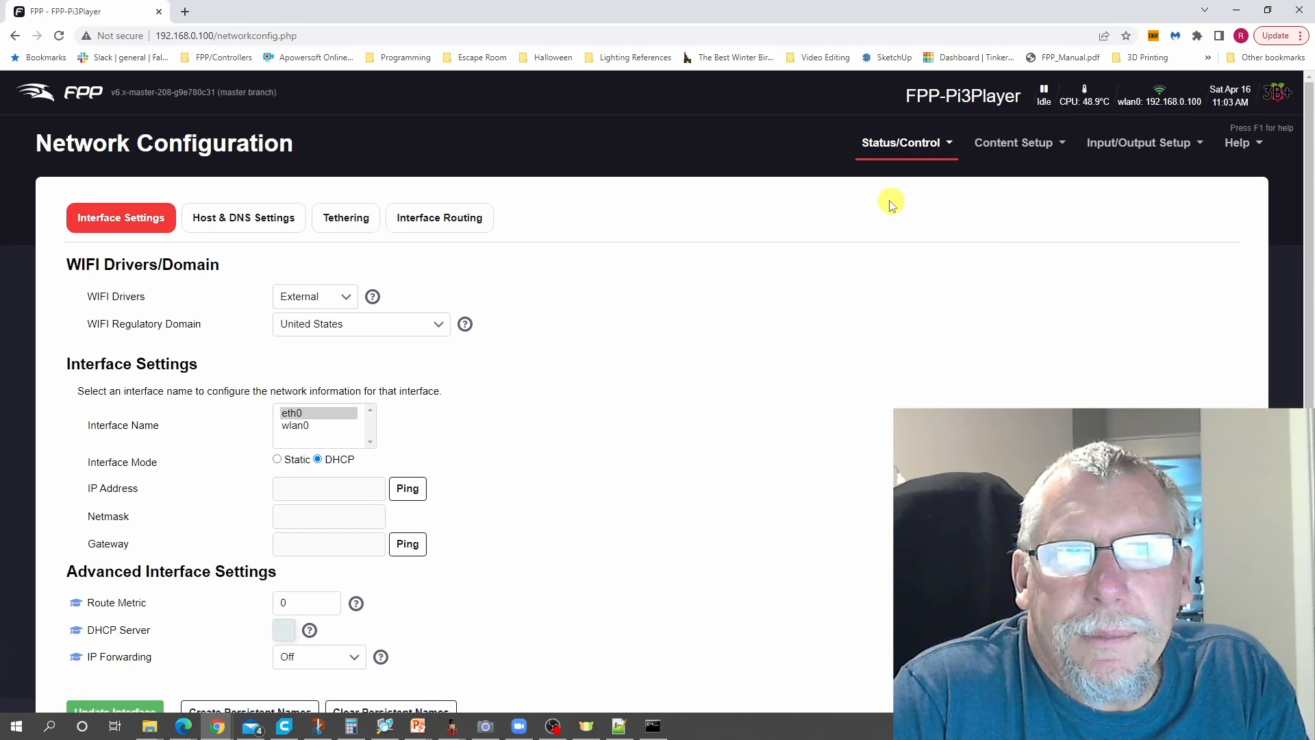
left_click(432, 221)
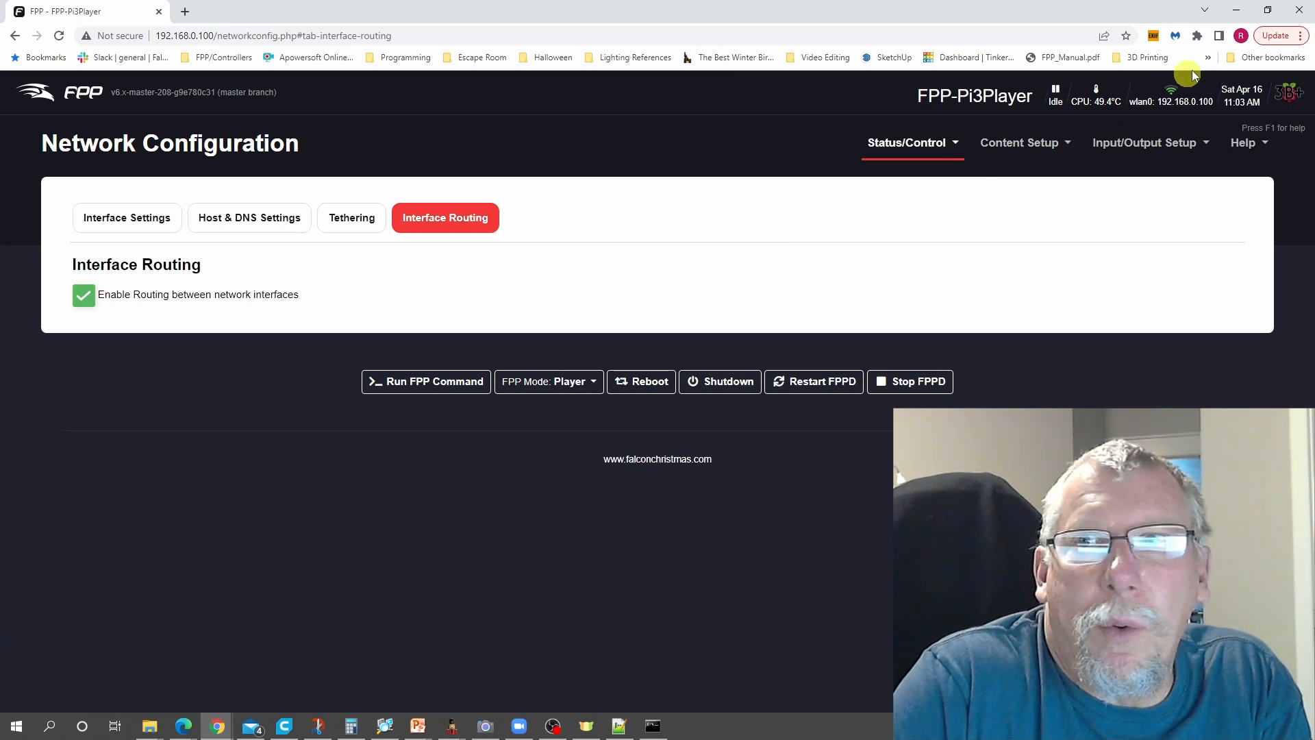
left_click(1230, 11)
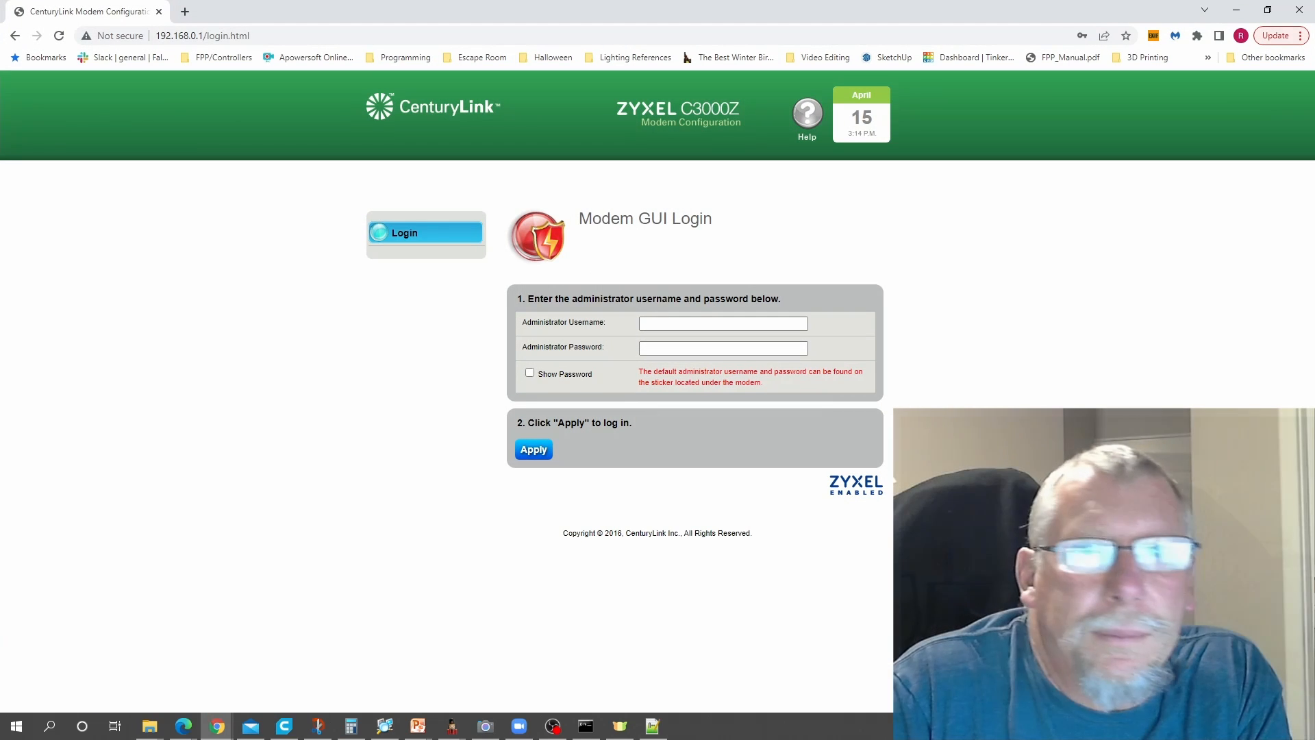
- Log in to the CenturyLink modem's configuration page with the saved administrator username and administrator password
left_click(661, 323)
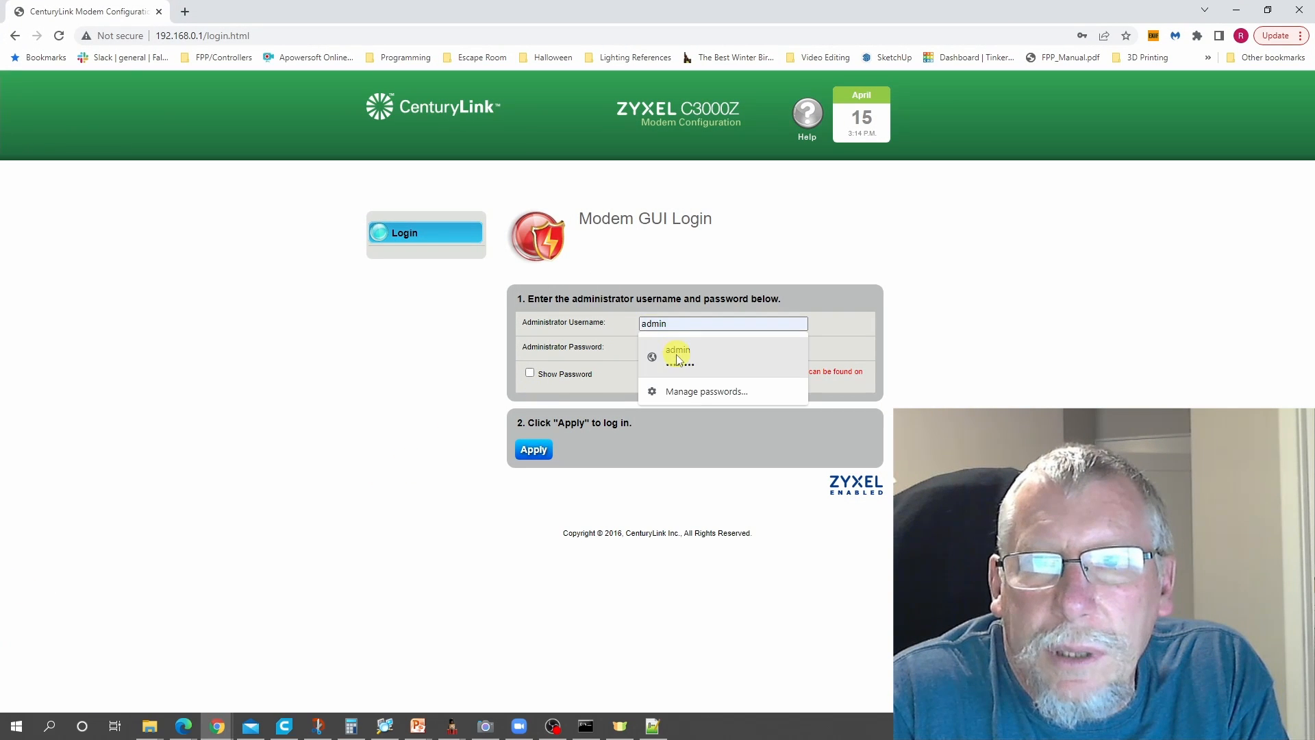
left_click(678, 358)
left_click(526, 452)
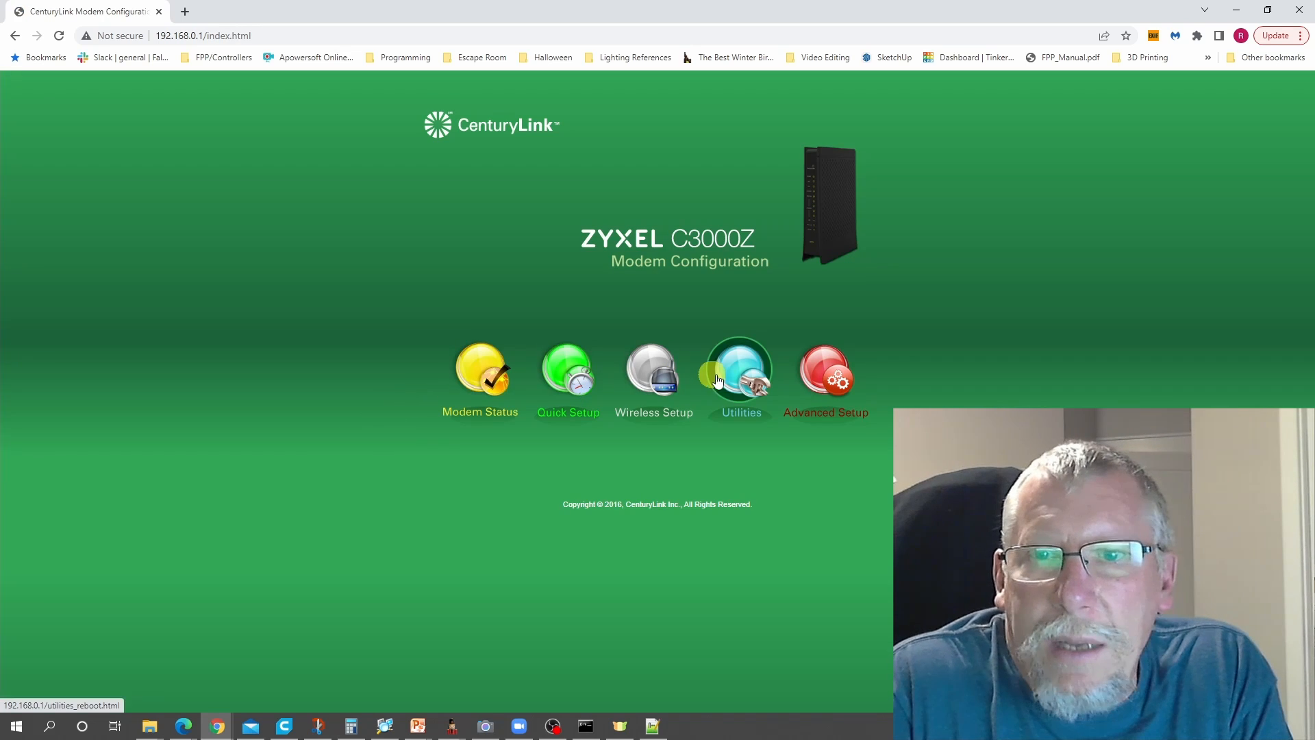
- Open the static routing settings in the modem's advanced setup
left_click(833, 377)
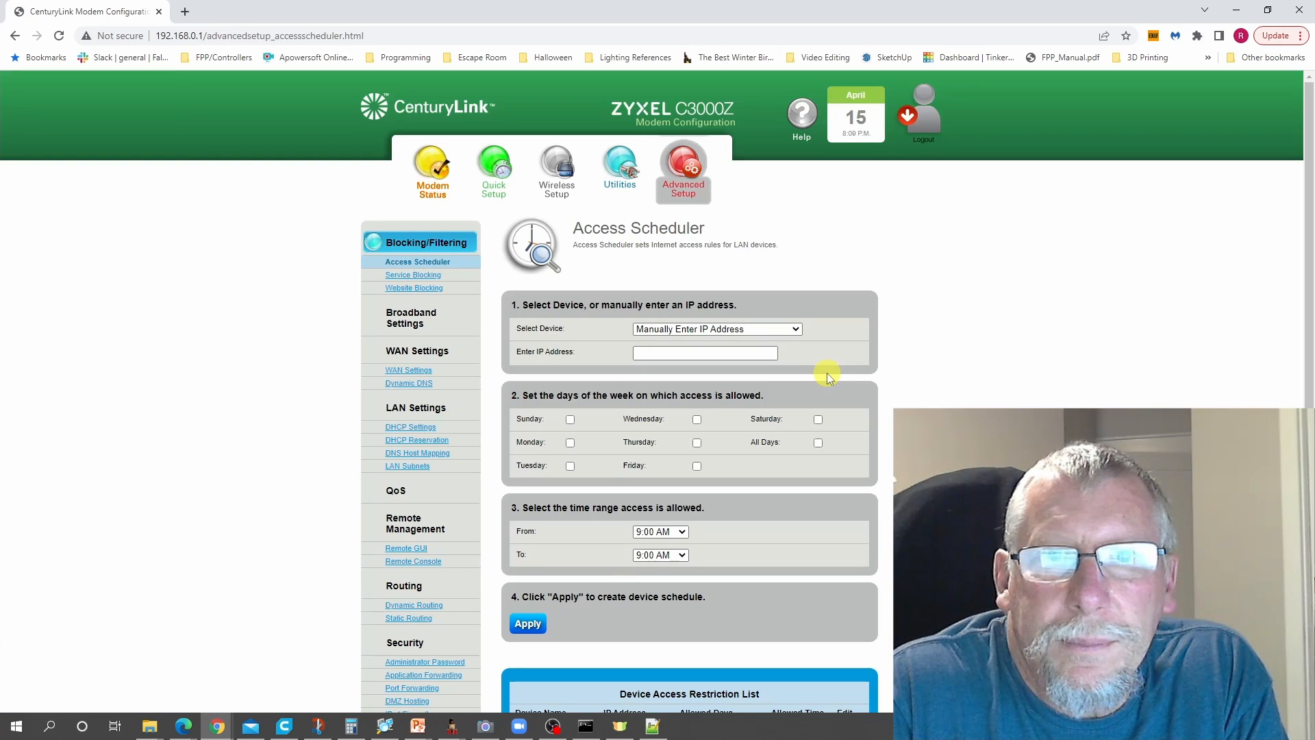
scroll(294, 435, "down", 1)
scroll(291, 438, "down", 1)
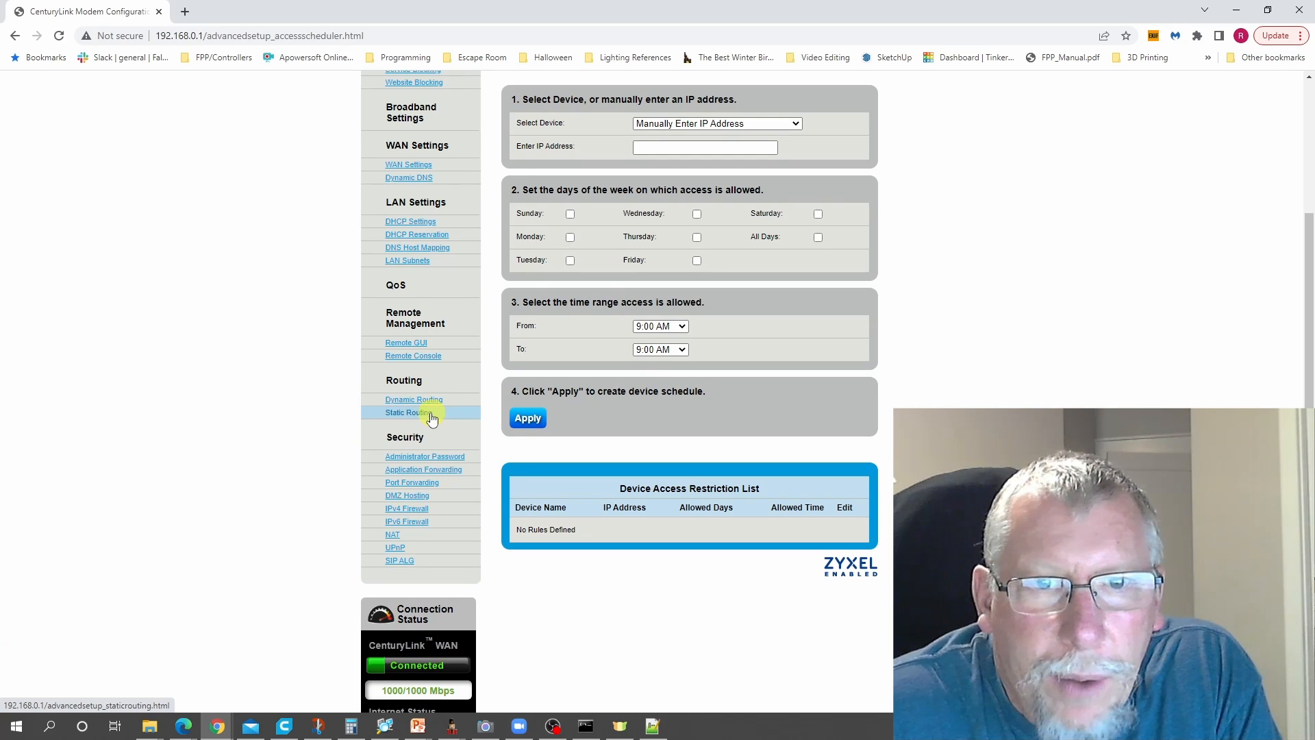
left_click(405, 413)
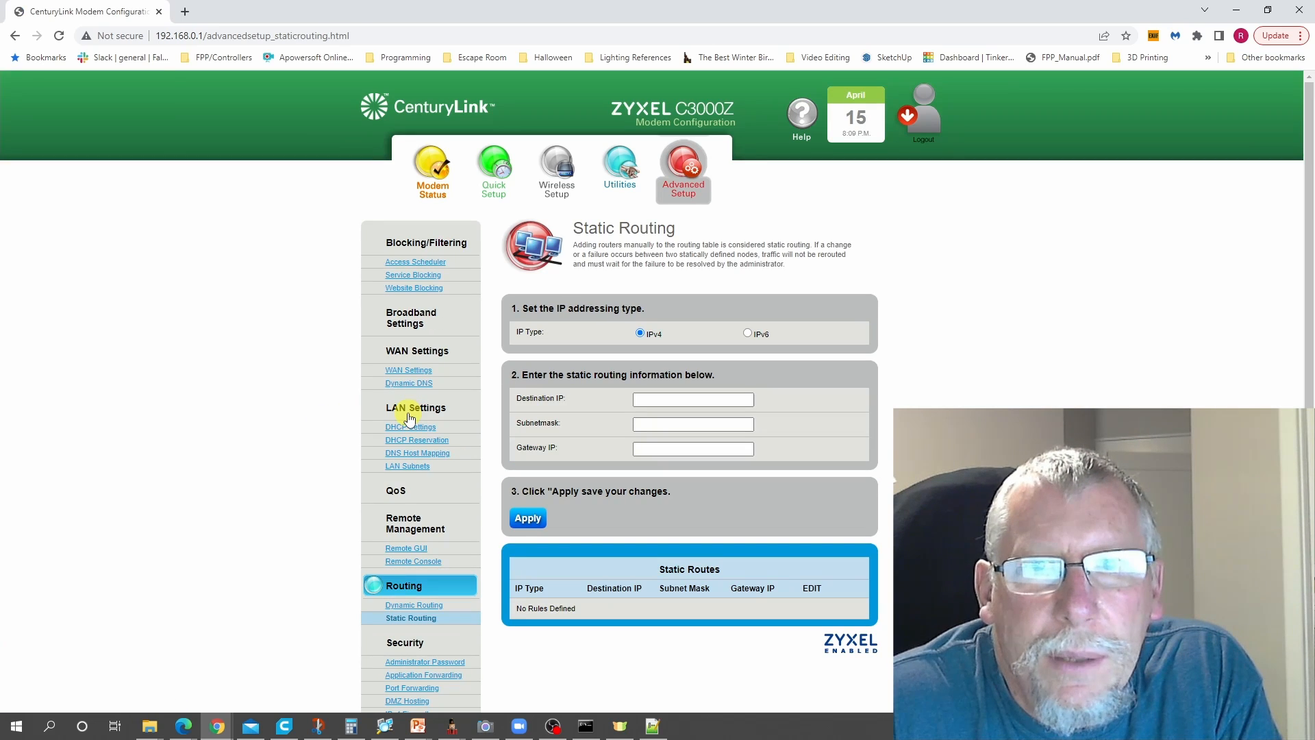
- Set the IPv4 static route's destination IP to 192.168.100.0 and its subnet mask to 255.255.255.0
left_click(643, 399)
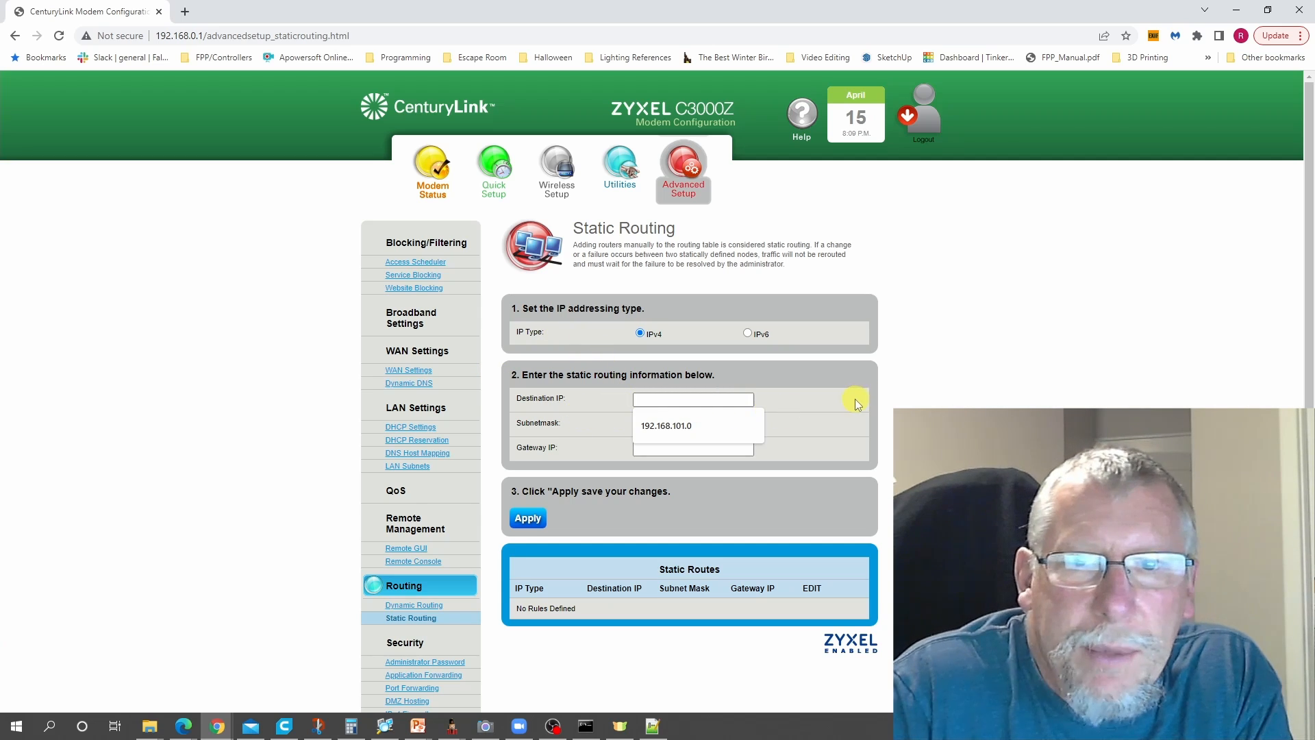
type("192.168")
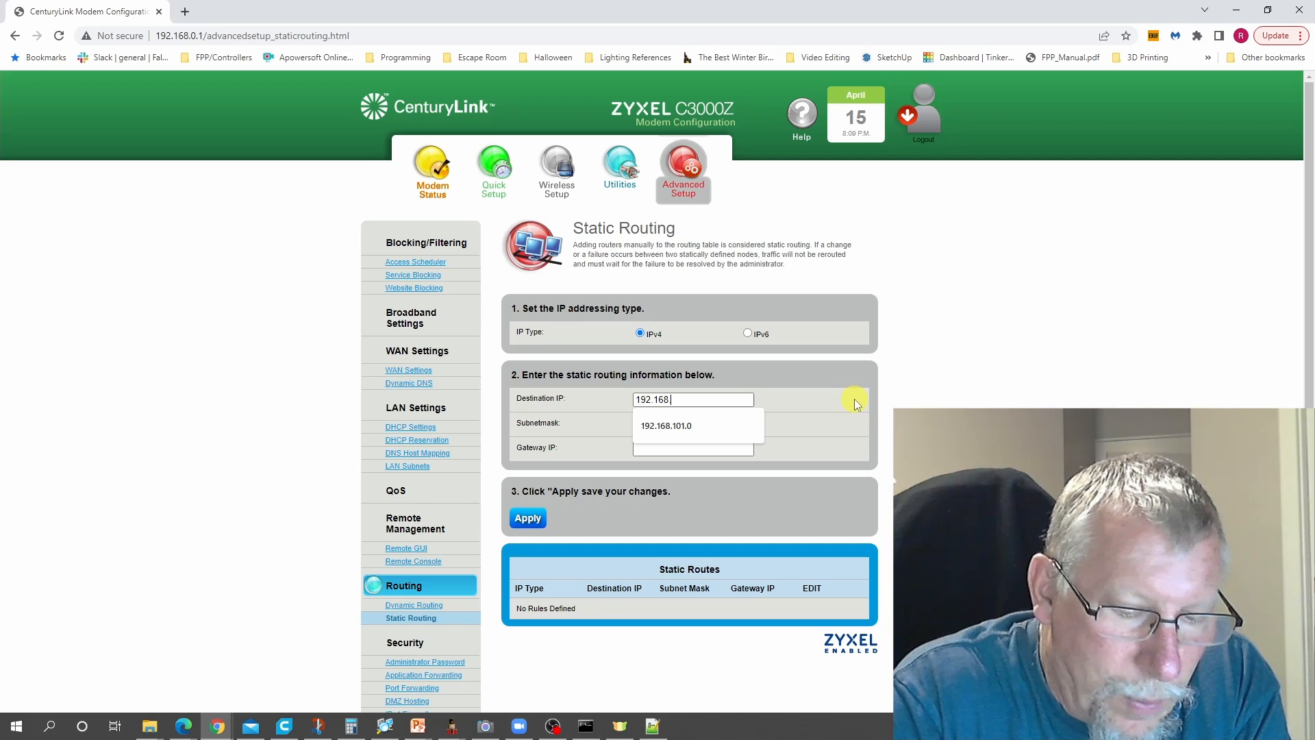
type(".100.0")
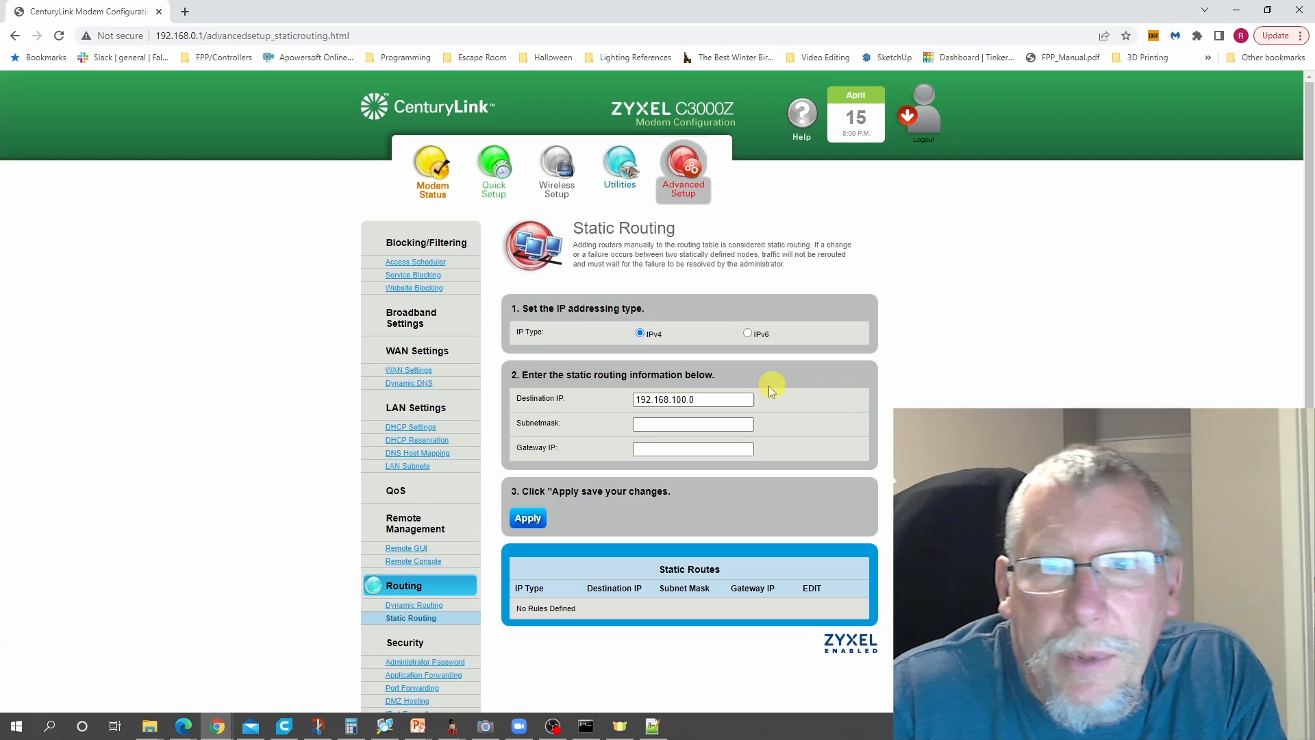
left_click(685, 424)
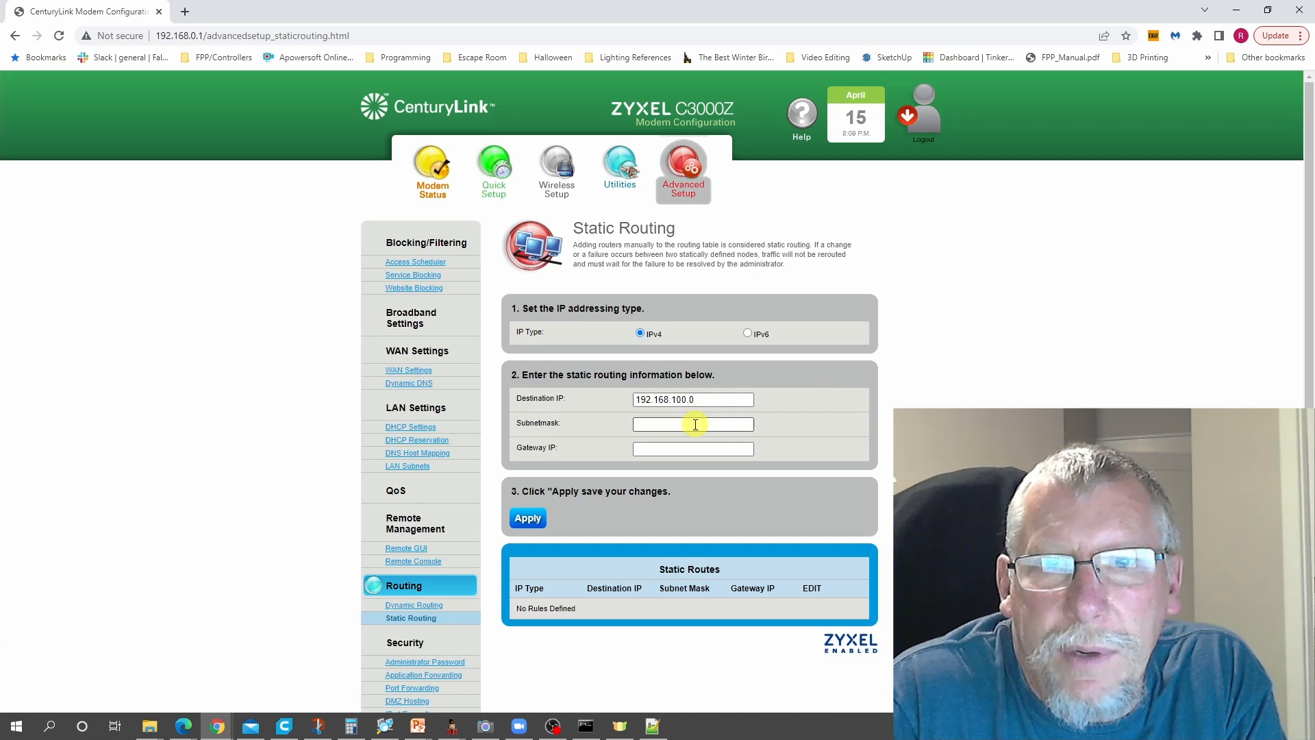
left_click(682, 452)
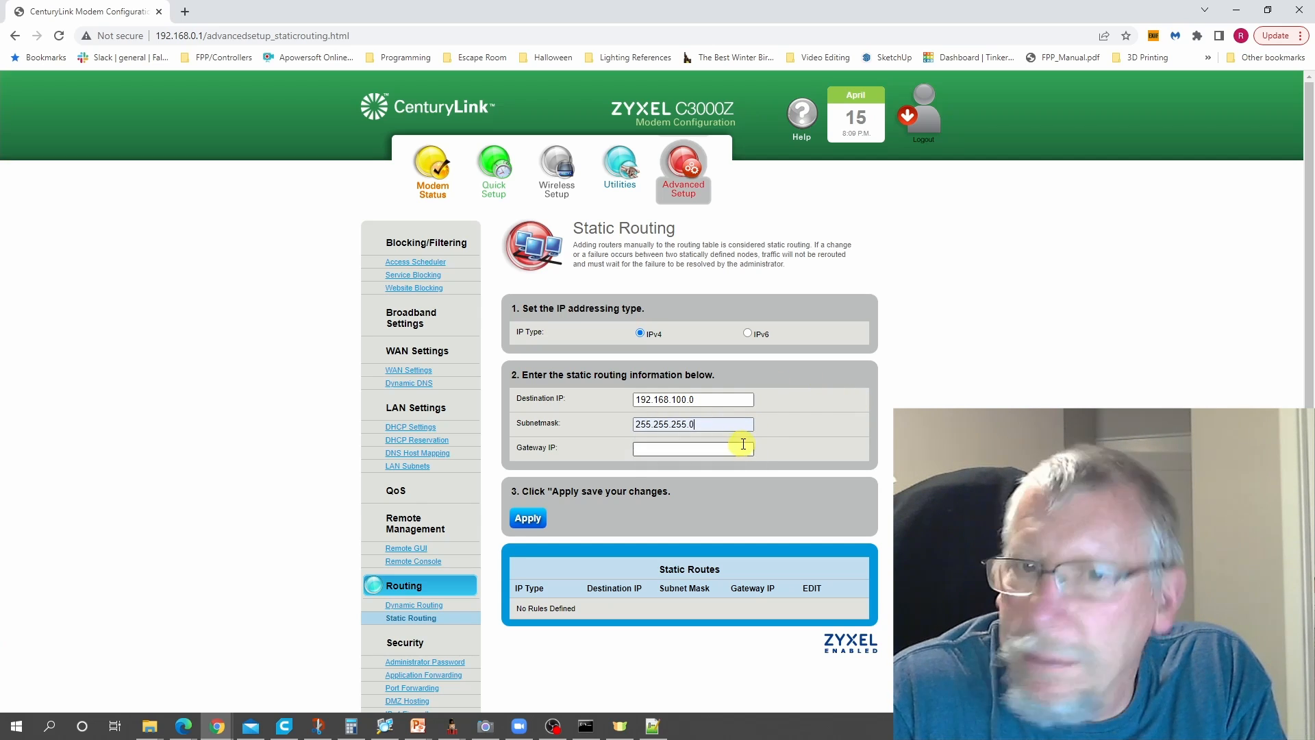
- Set the static route's gateway IP to 192.168.0.100
left_click(636, 450)
left_click(664, 474)
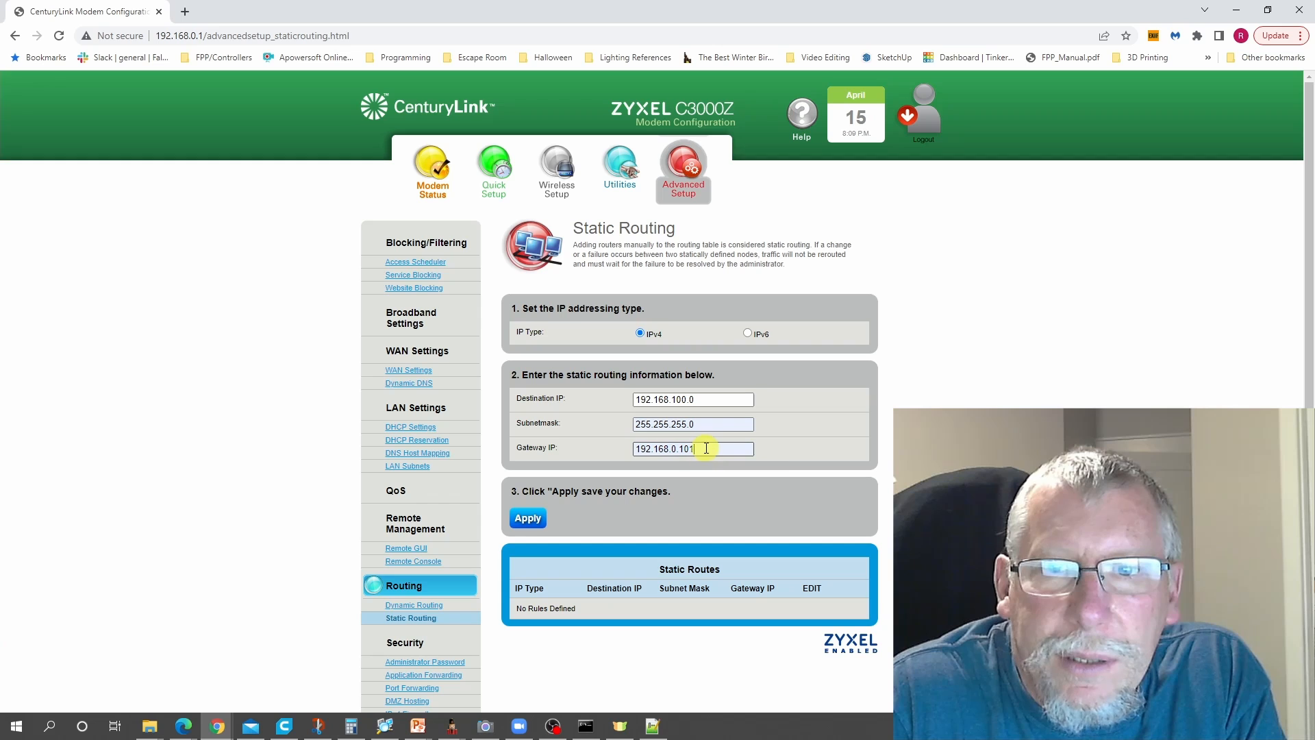
double_click(706, 448)
key("BackSpace")
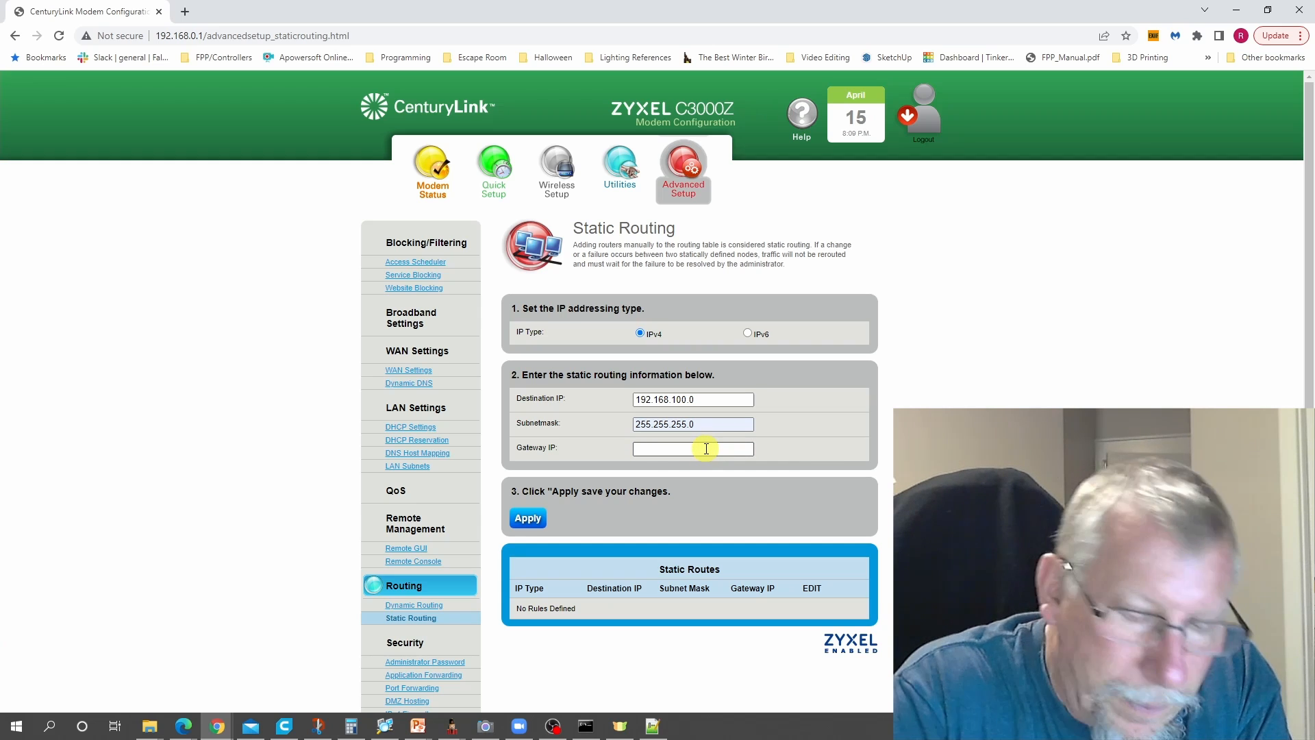
type("192.16")
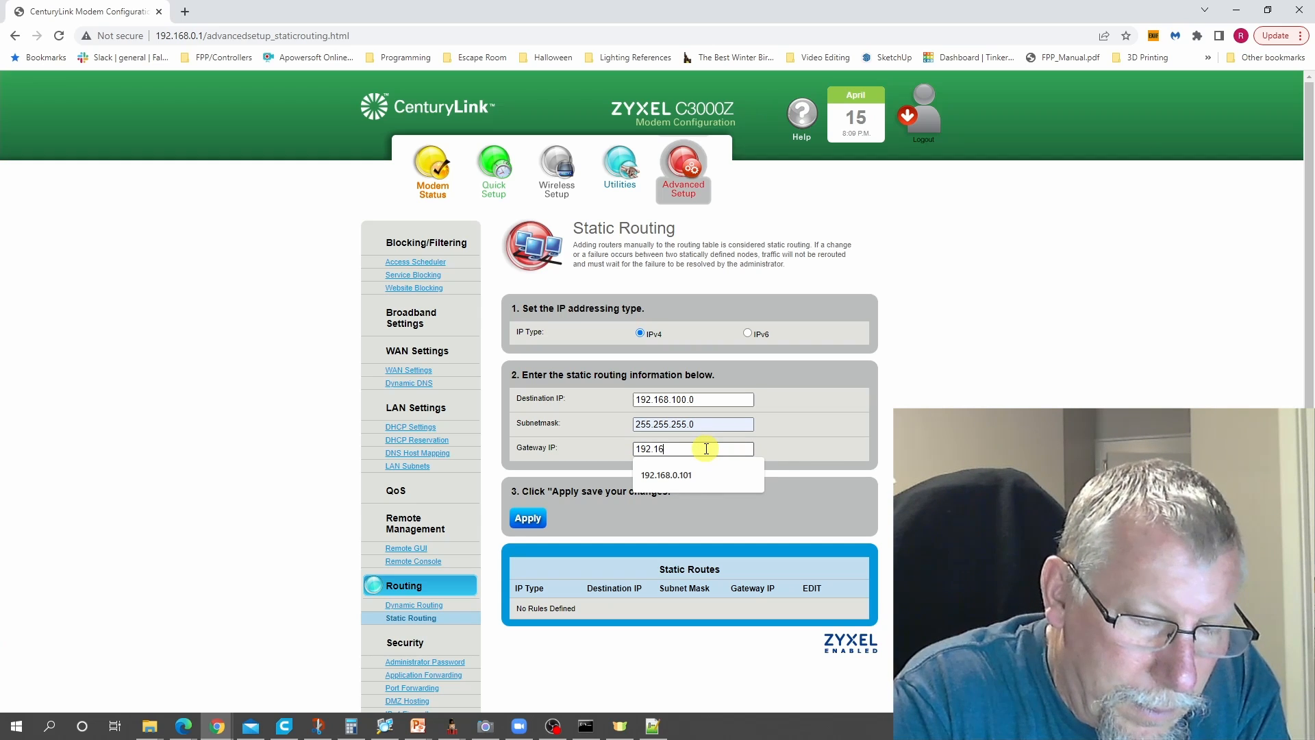
type("8.0.100")
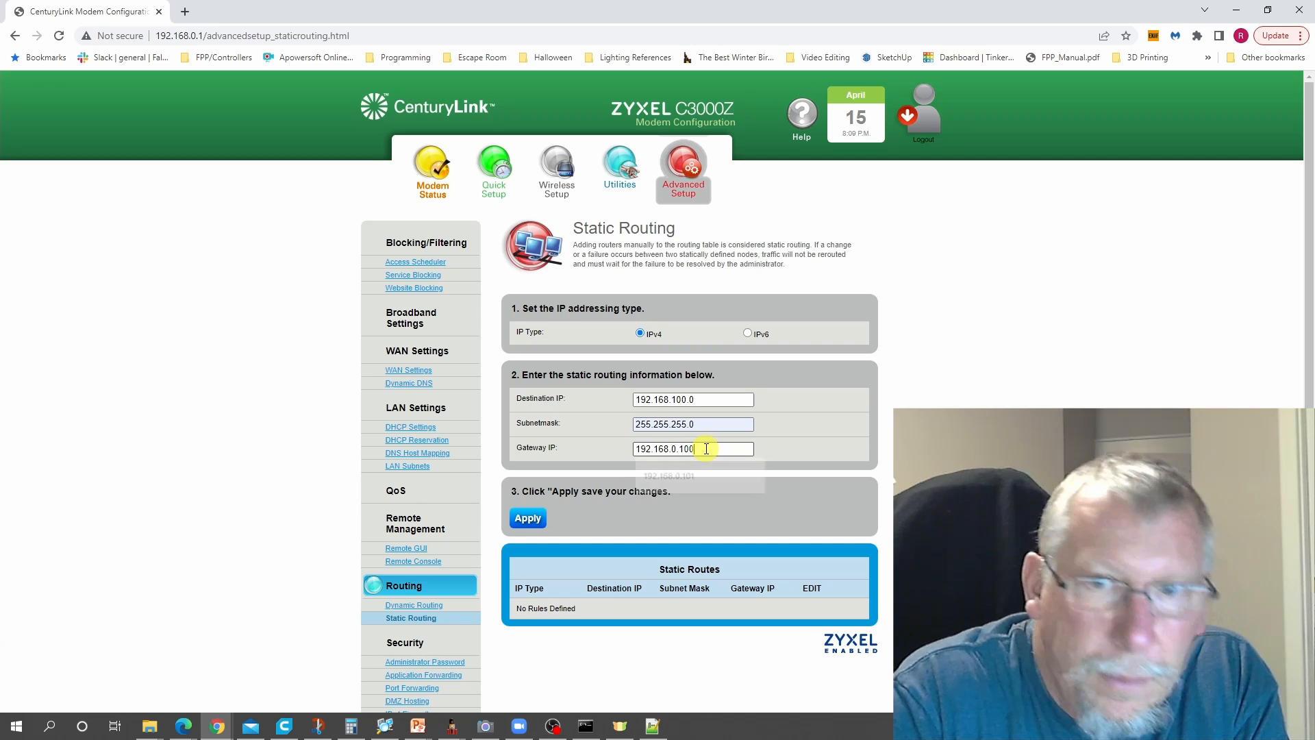
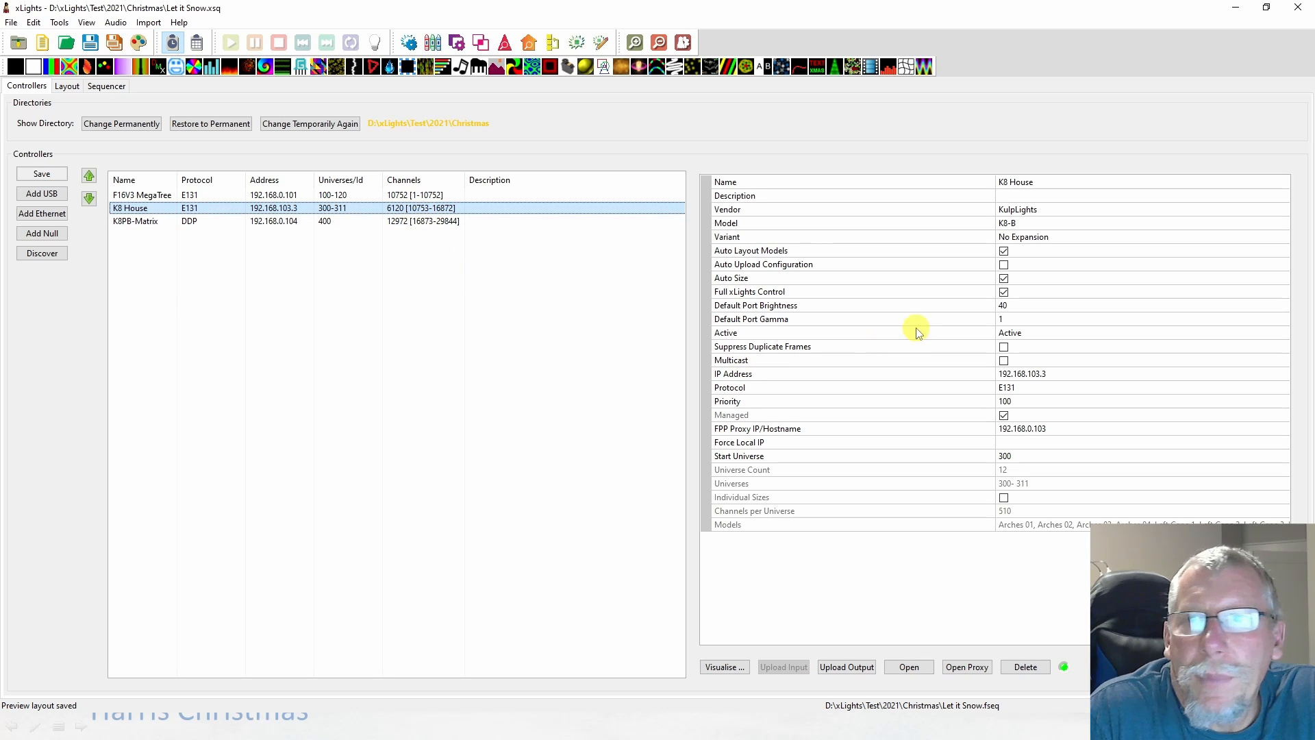
- Open the Channel Inputs page of the PiToF48 FPP in the browser and set the E1.31/ArtNet/DDP inputs count to 1
mouse_move(1069, 278)
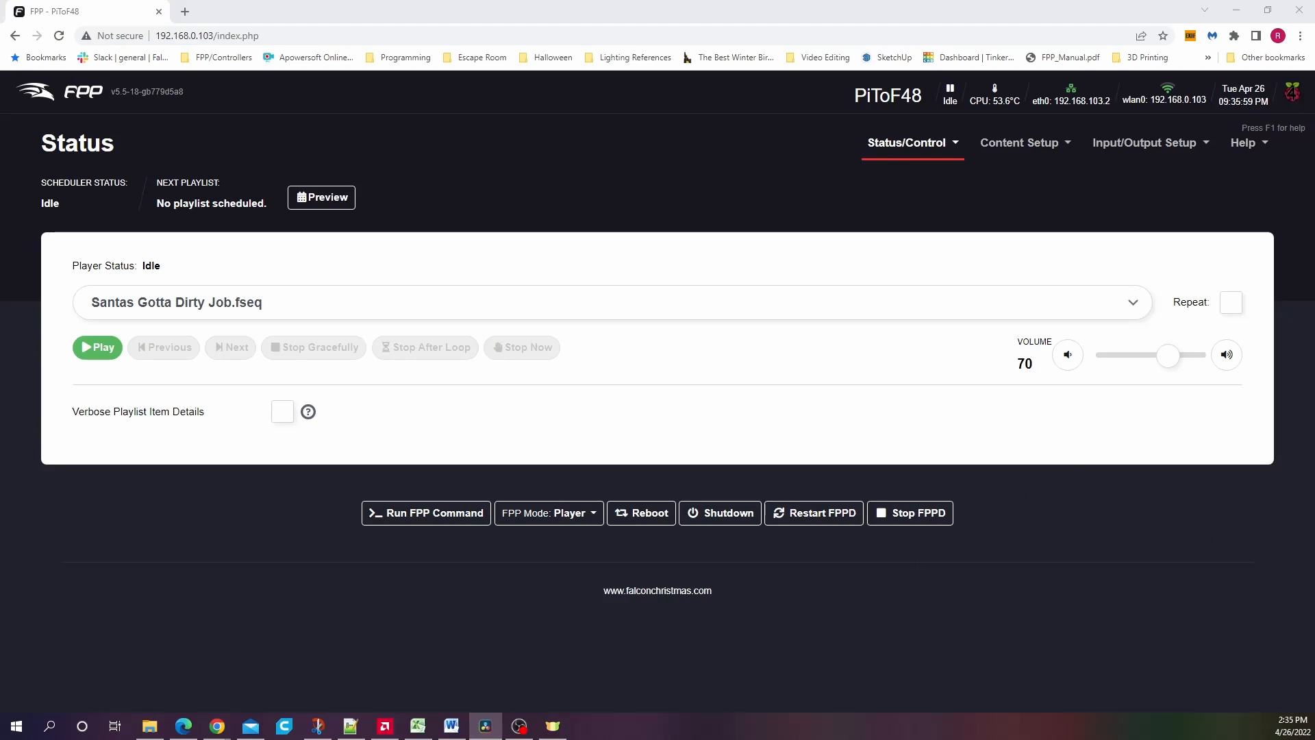
left_click(1160, 142)
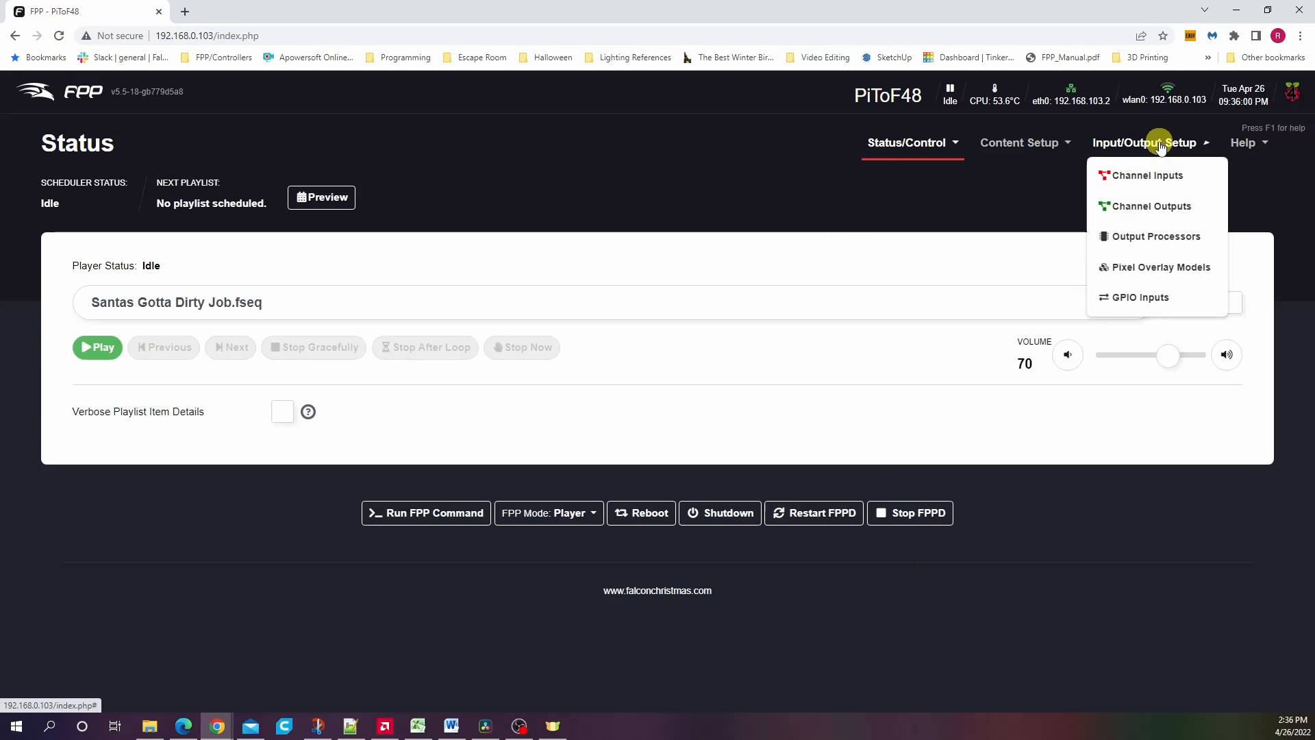
left_click(1143, 176)
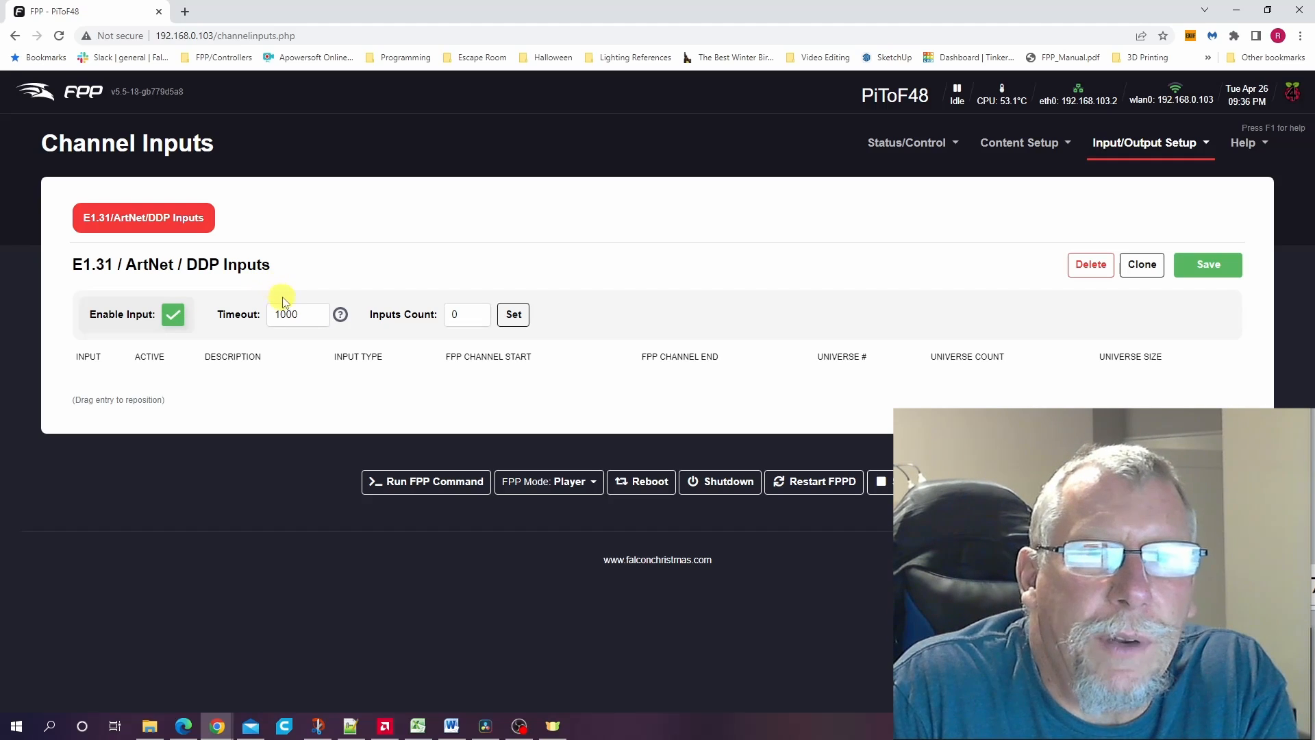
double_click(458, 314)
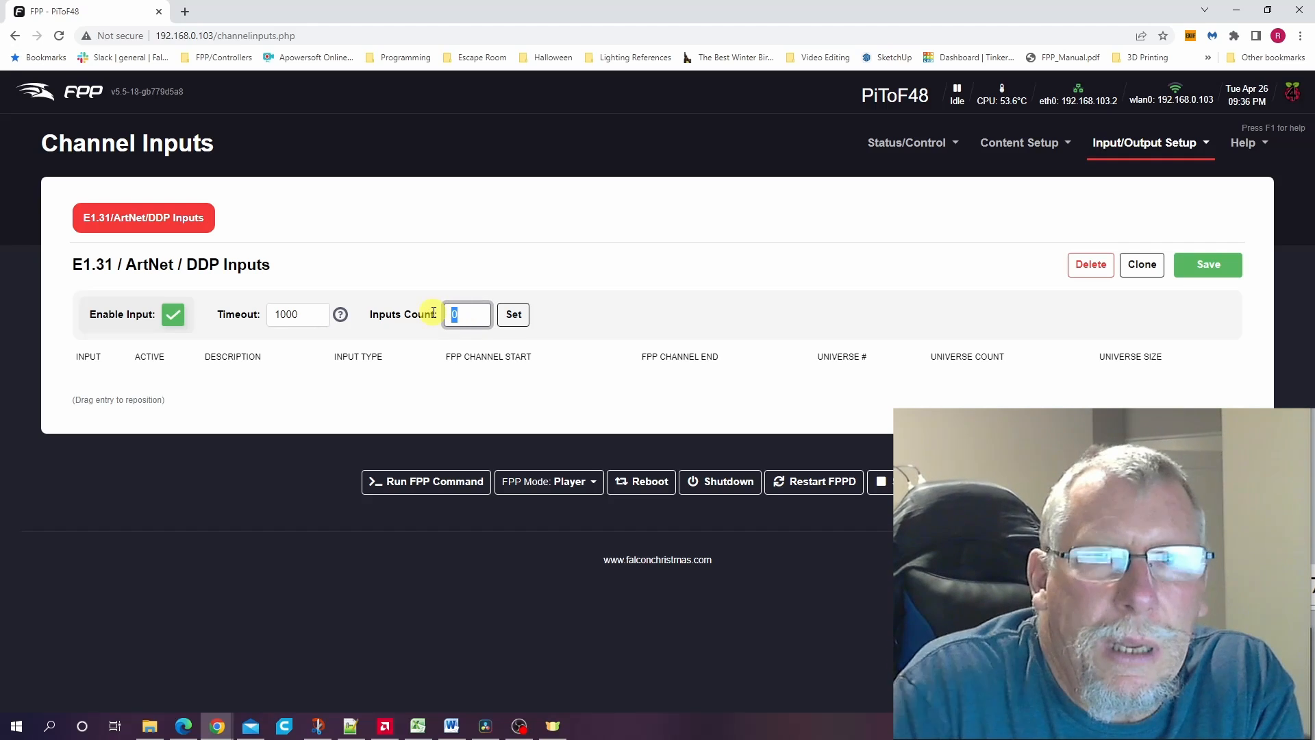
type("1")
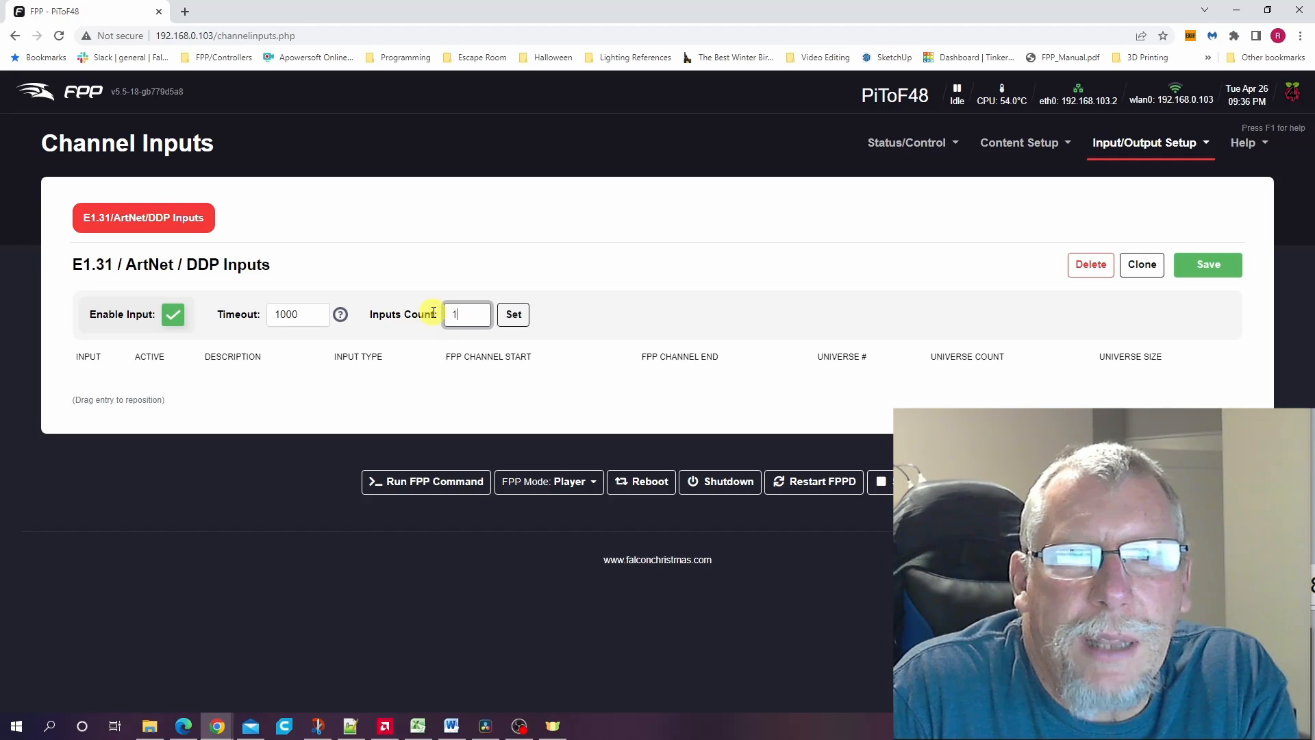
left_click(514, 319)
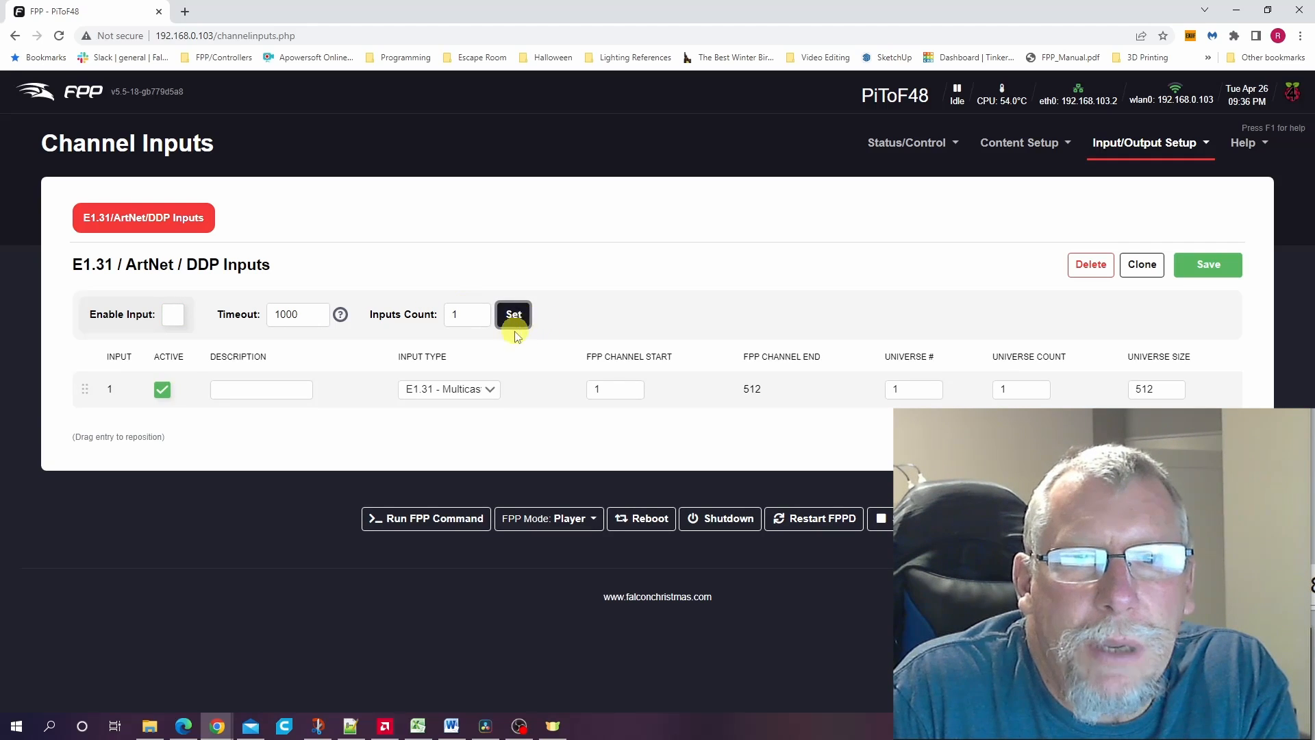
- Set input 1's type to E1.31 - Unicast and enable the channel inputs
left_click(484, 389)
left_click(476, 419)
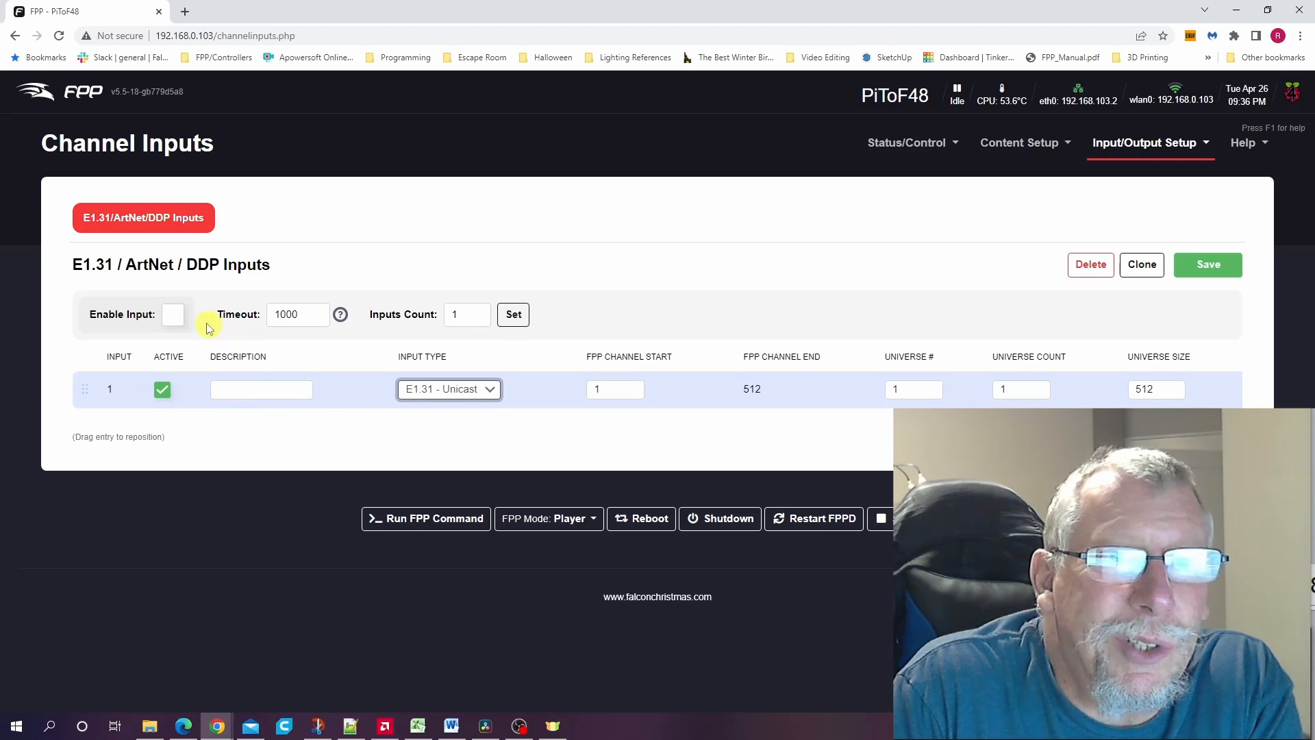
left_click(173, 317)
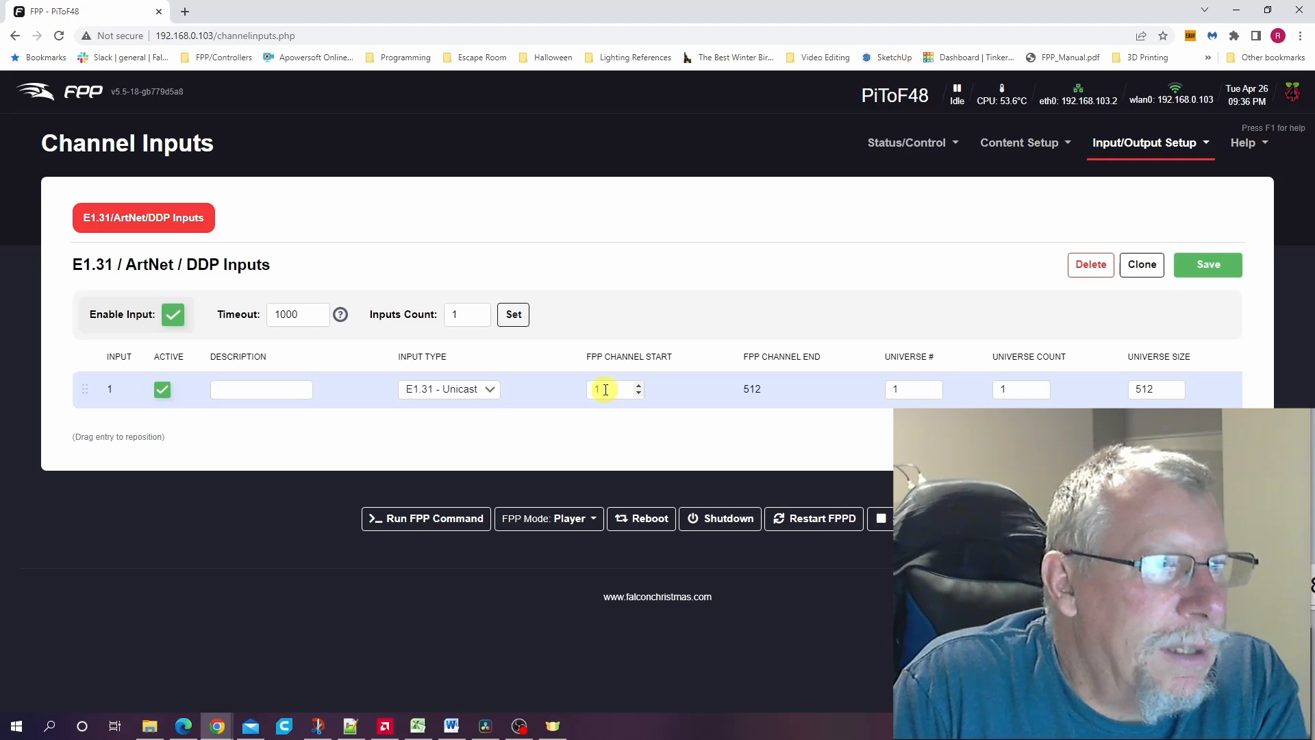
- Set input 1's FPP channel start to 10753 and its universe number to 300
left_click_drag(606, 390, 589, 390)
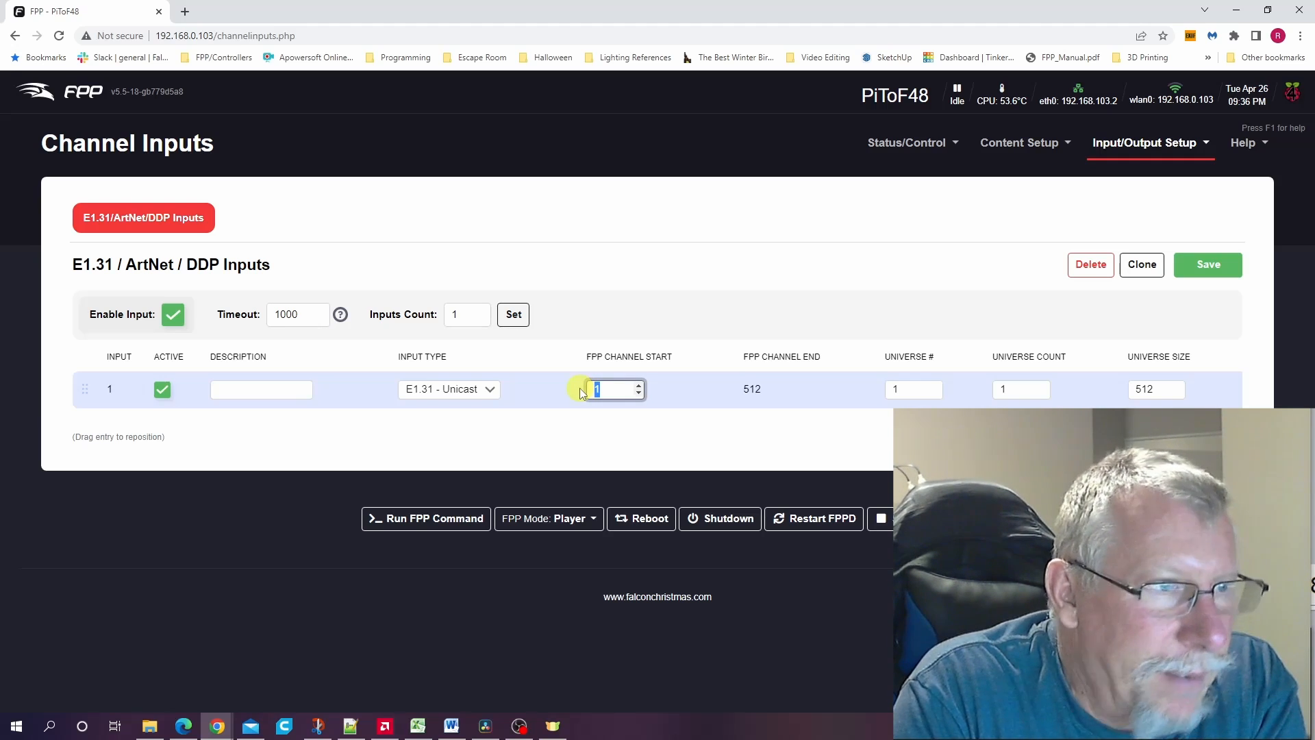
type("10753")
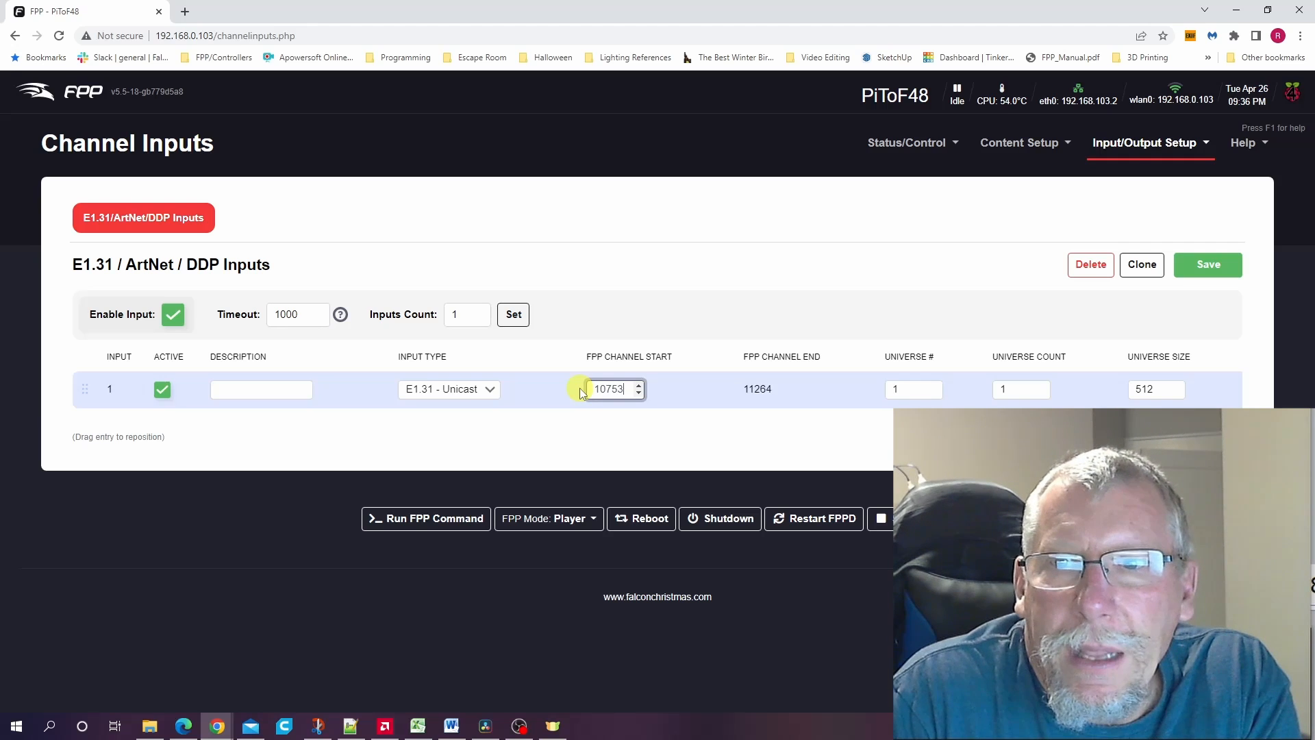
left_click_drag(898, 389, 890, 392)
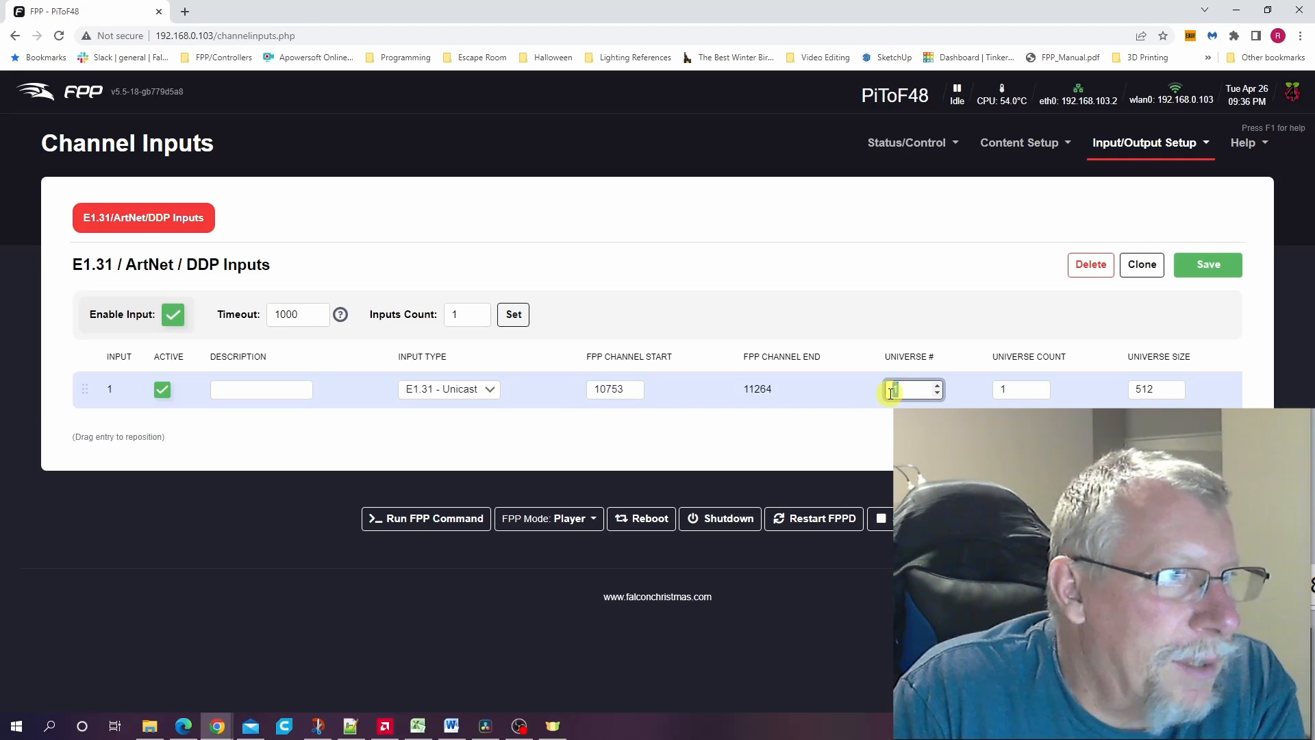
type("300")
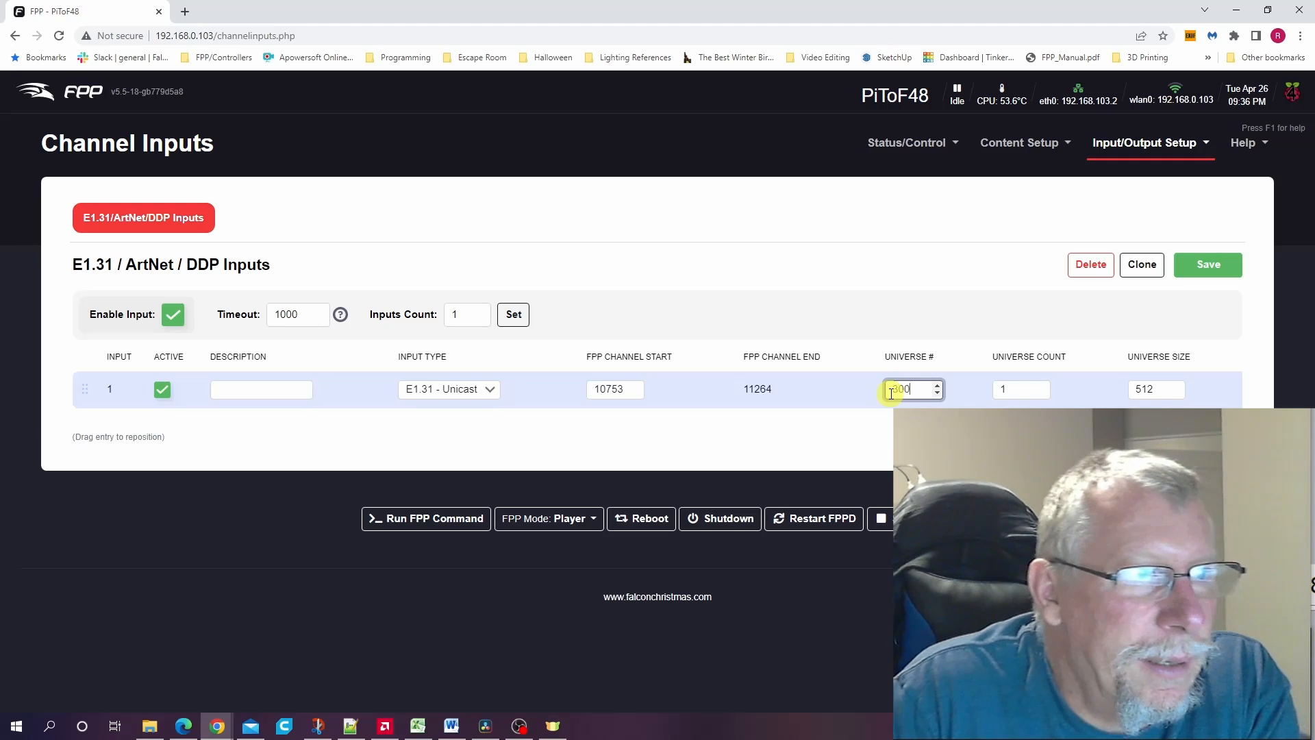
- Set input 1's universe count to 12 and its universe size to 510
double_click(997, 388)
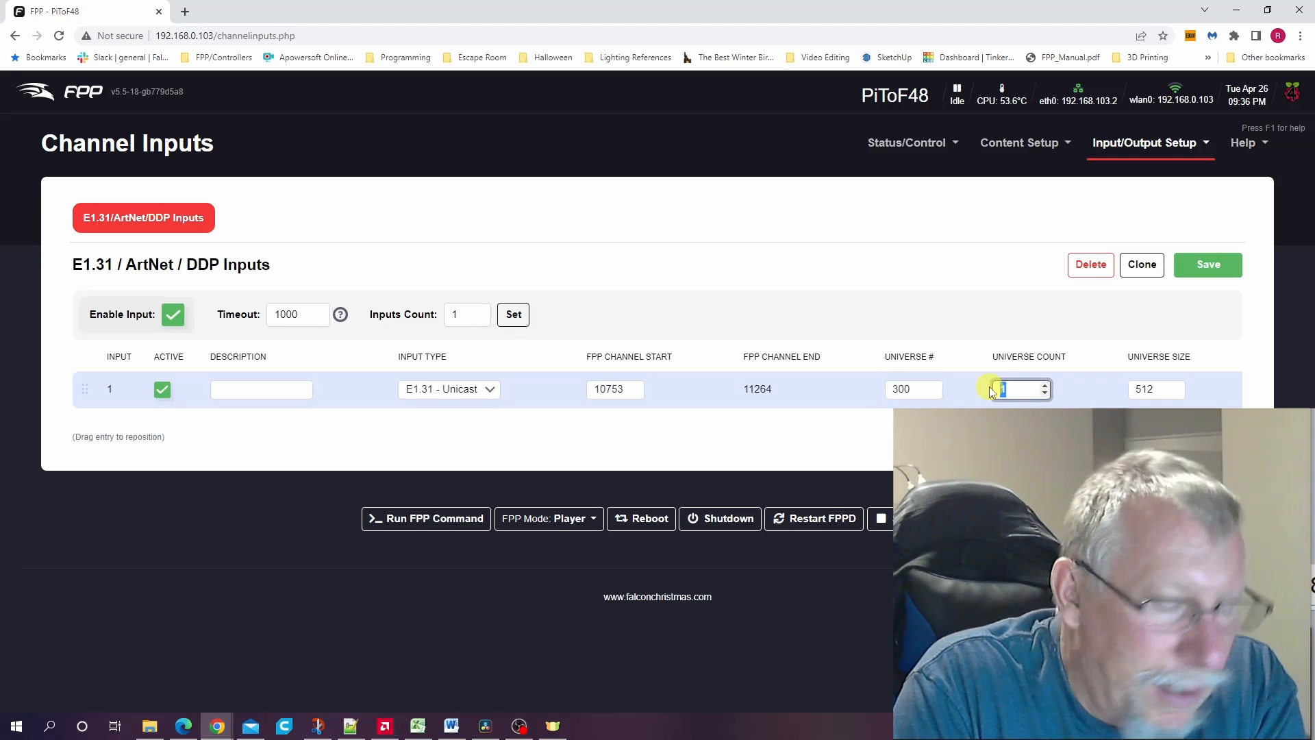
type("12")
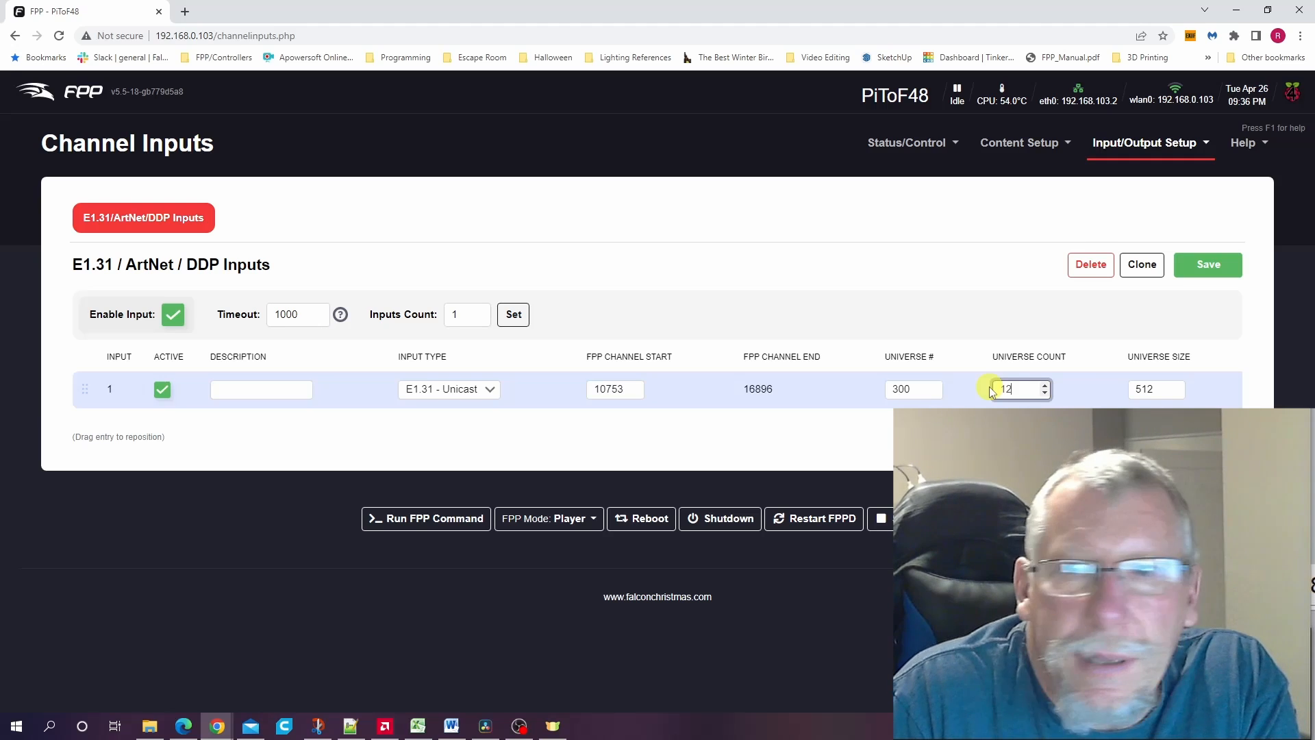
double_click(1144, 388)
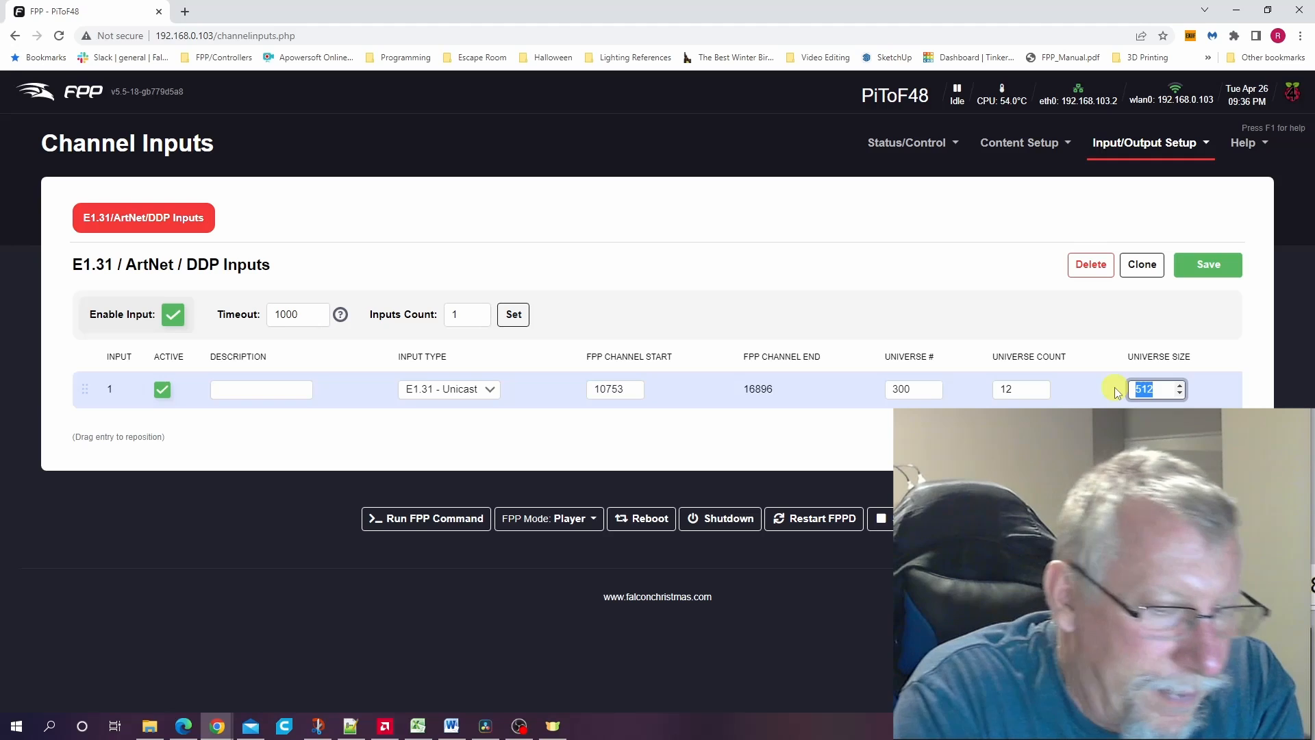
type("510")
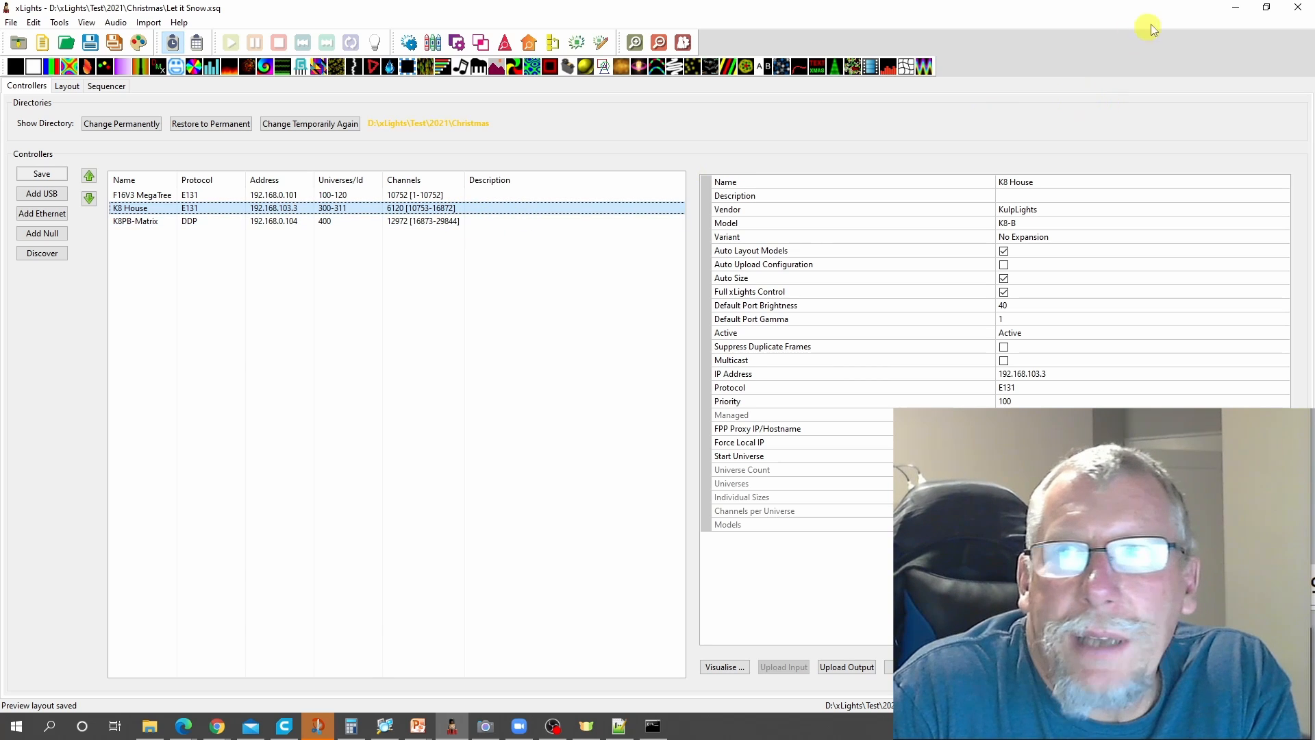
- Switch from xLights to FPP-Pi3Player in Chrome and examine the Bridge Data Priority option and its help in the Input/Output settings
left_click(1236, 12)
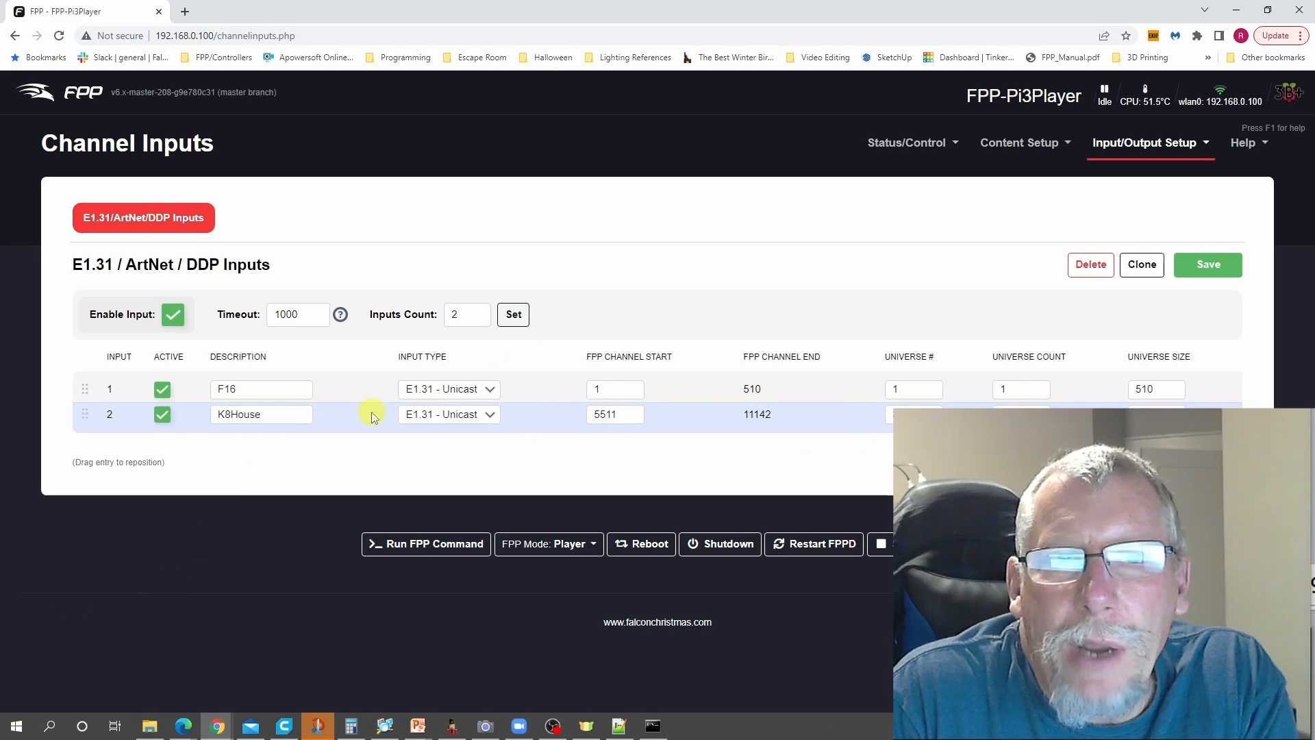
left_click(929, 145)
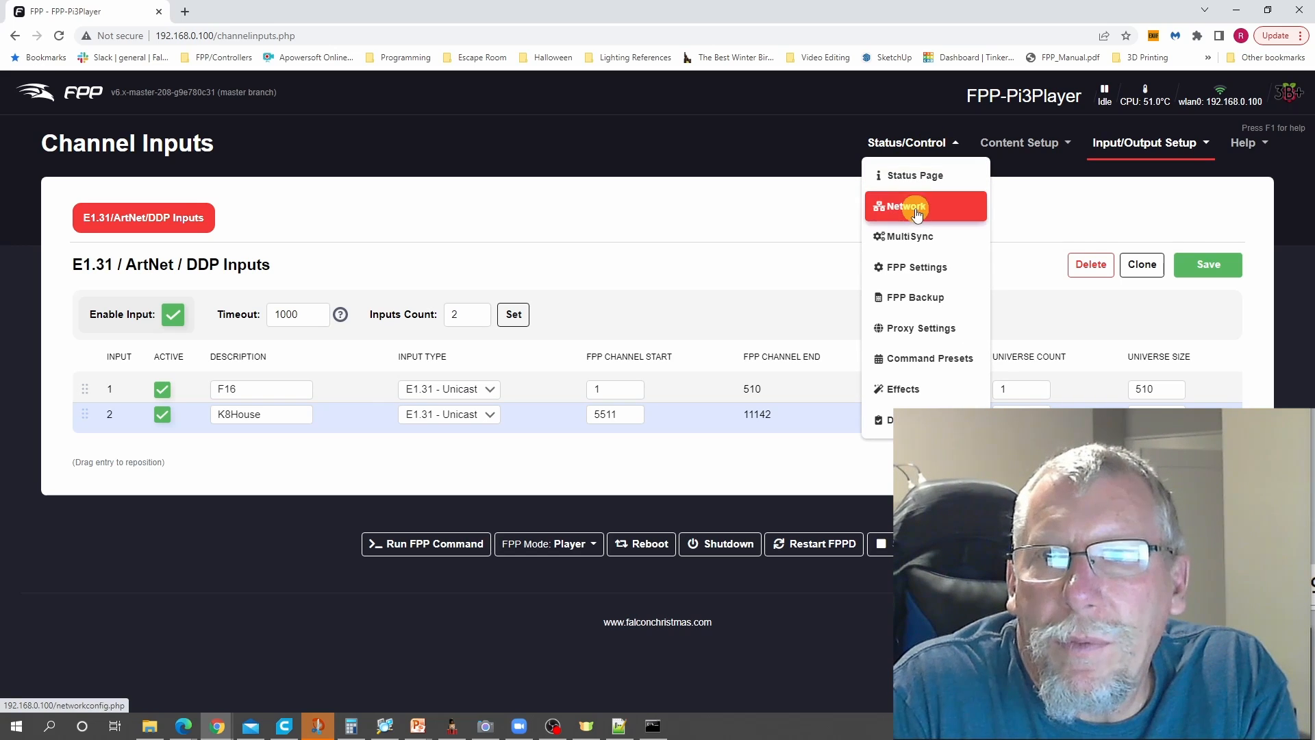
left_click(933, 271)
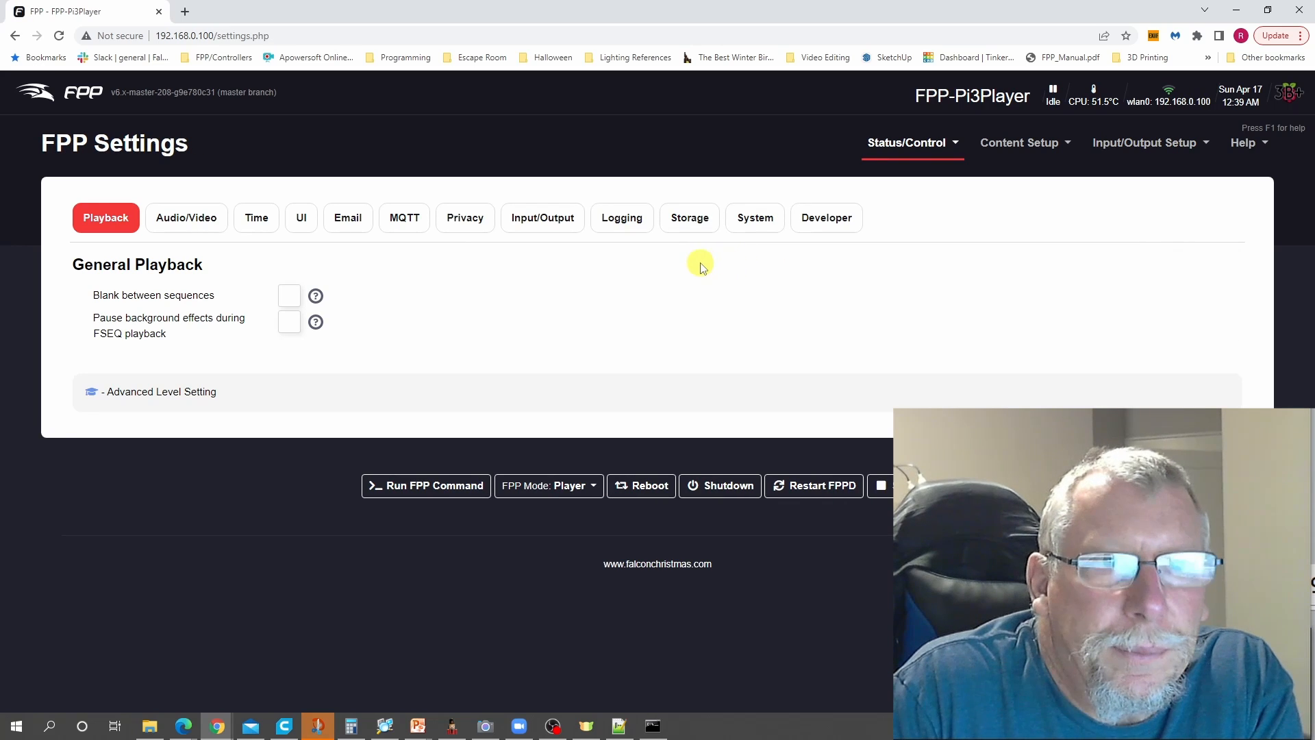
left_click(544, 226)
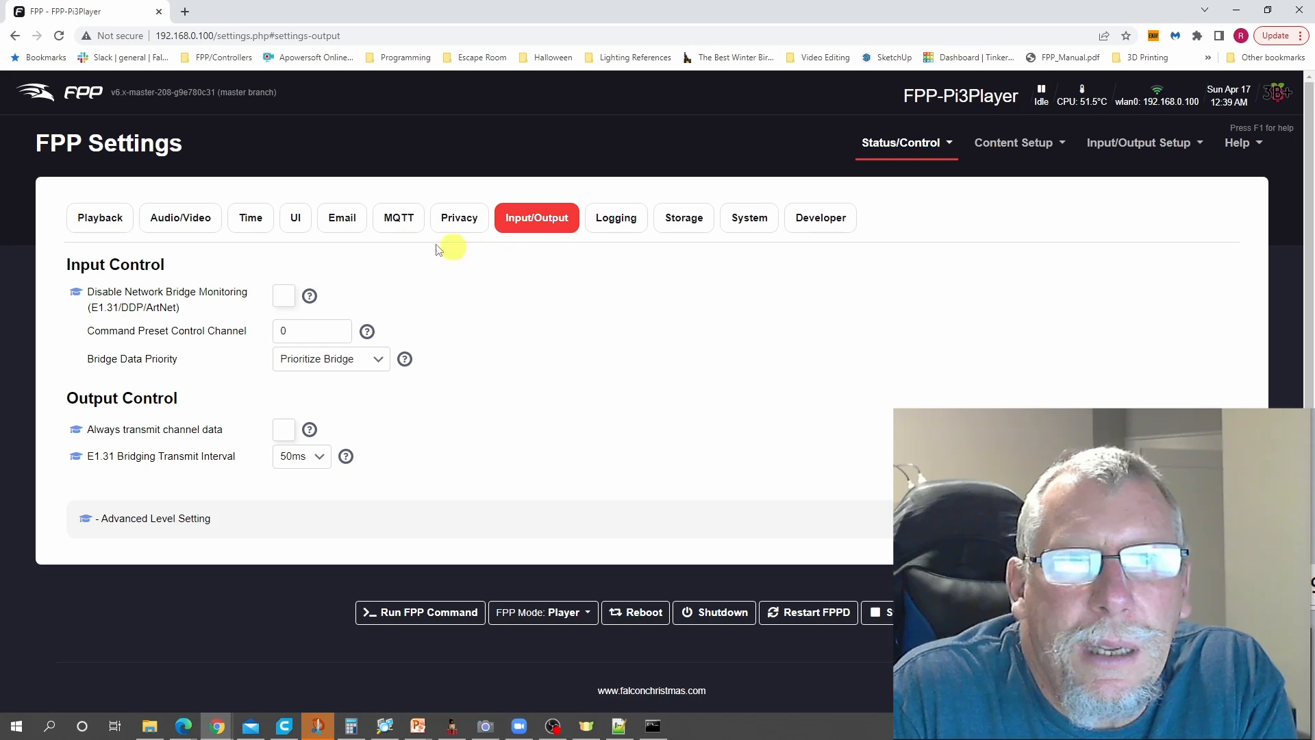
left_click(296, 219)
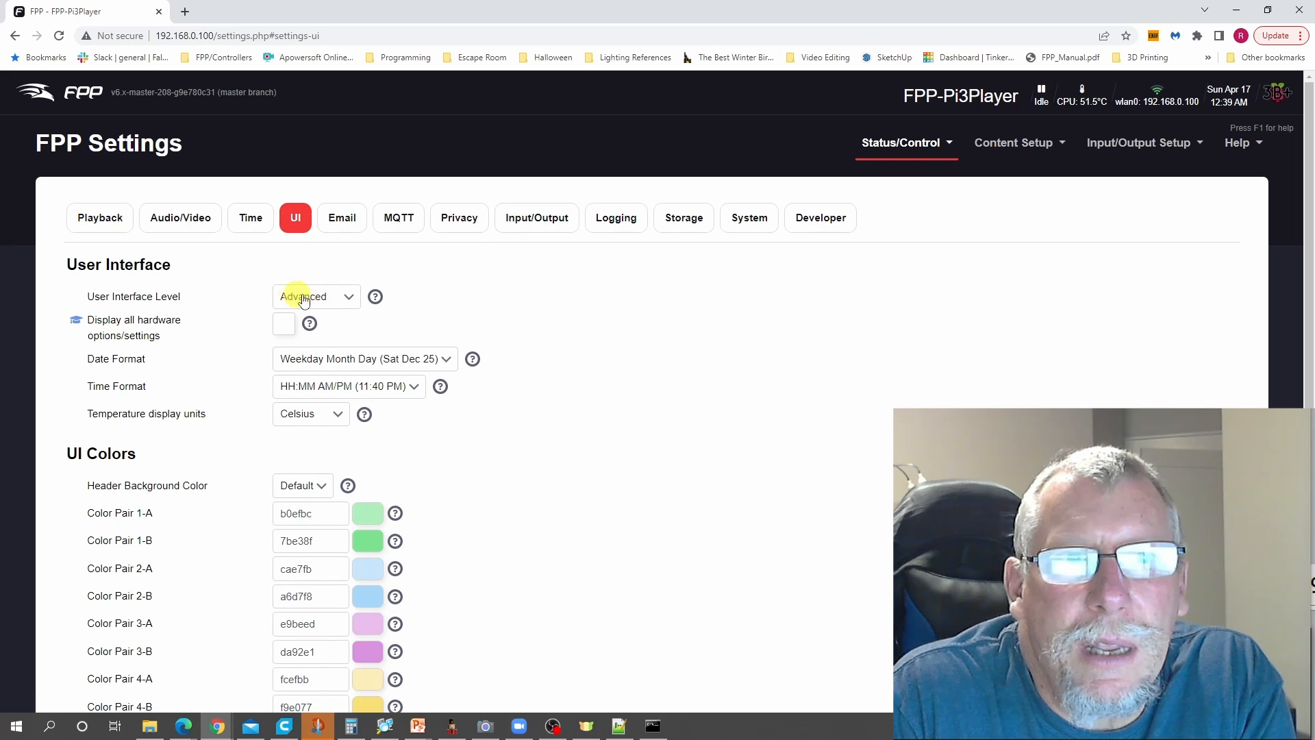
left_click(538, 224)
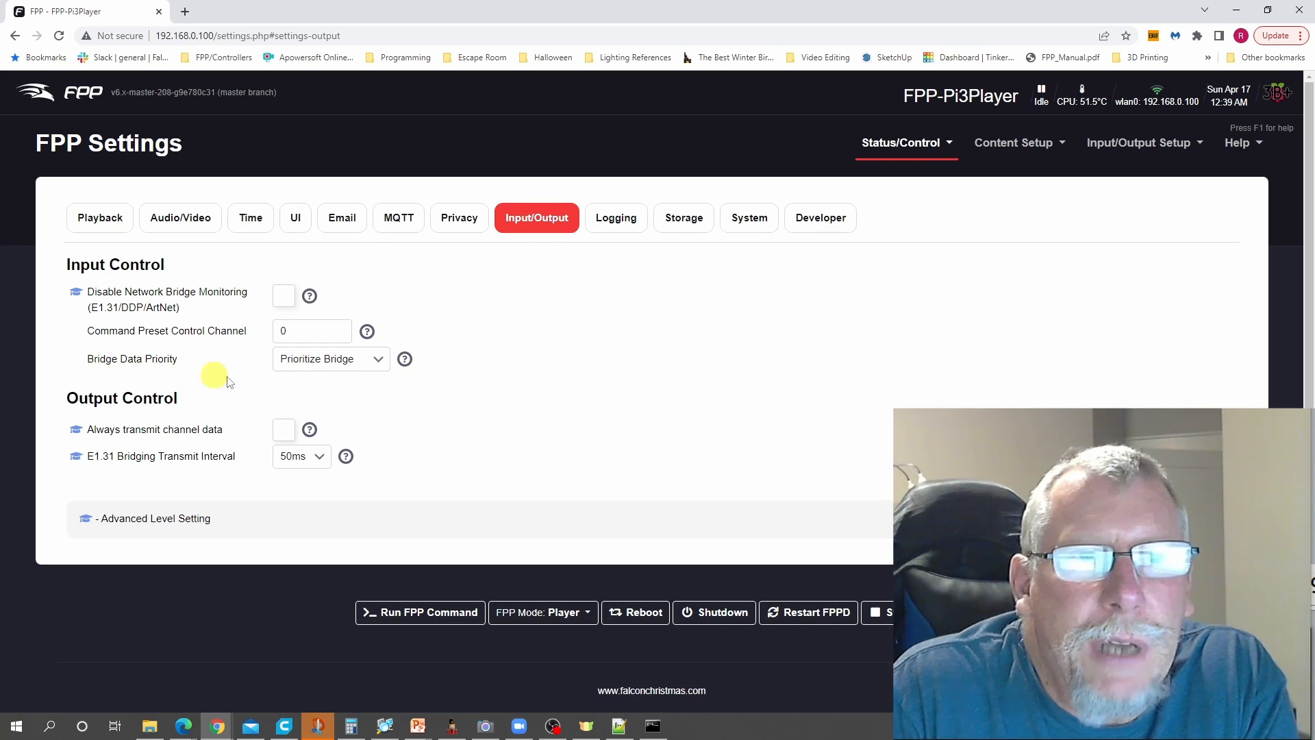
mouse_move(408, 365)
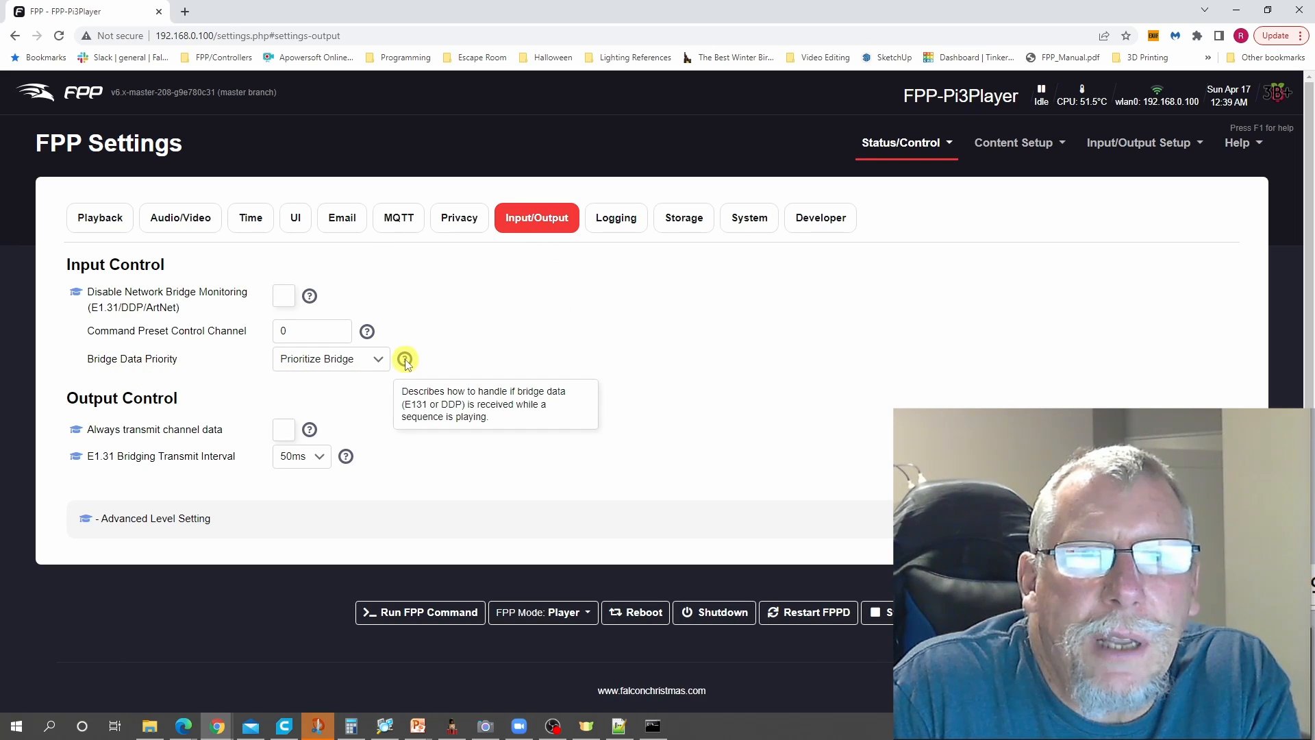
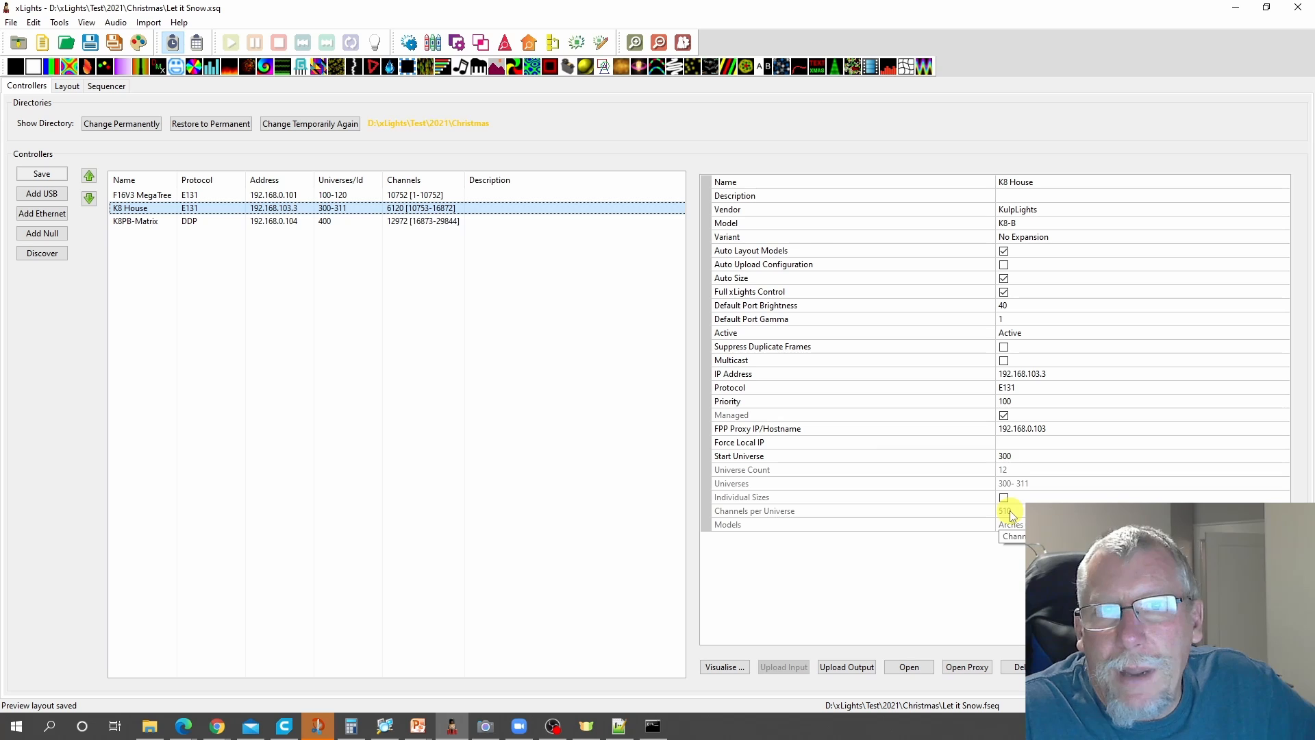
- Check the F16V3 MegaTree controller in xLights, then switch to FPP in Chrome and set Bridge Data Priority to Prioritize Sequence
left_click(424, 195)
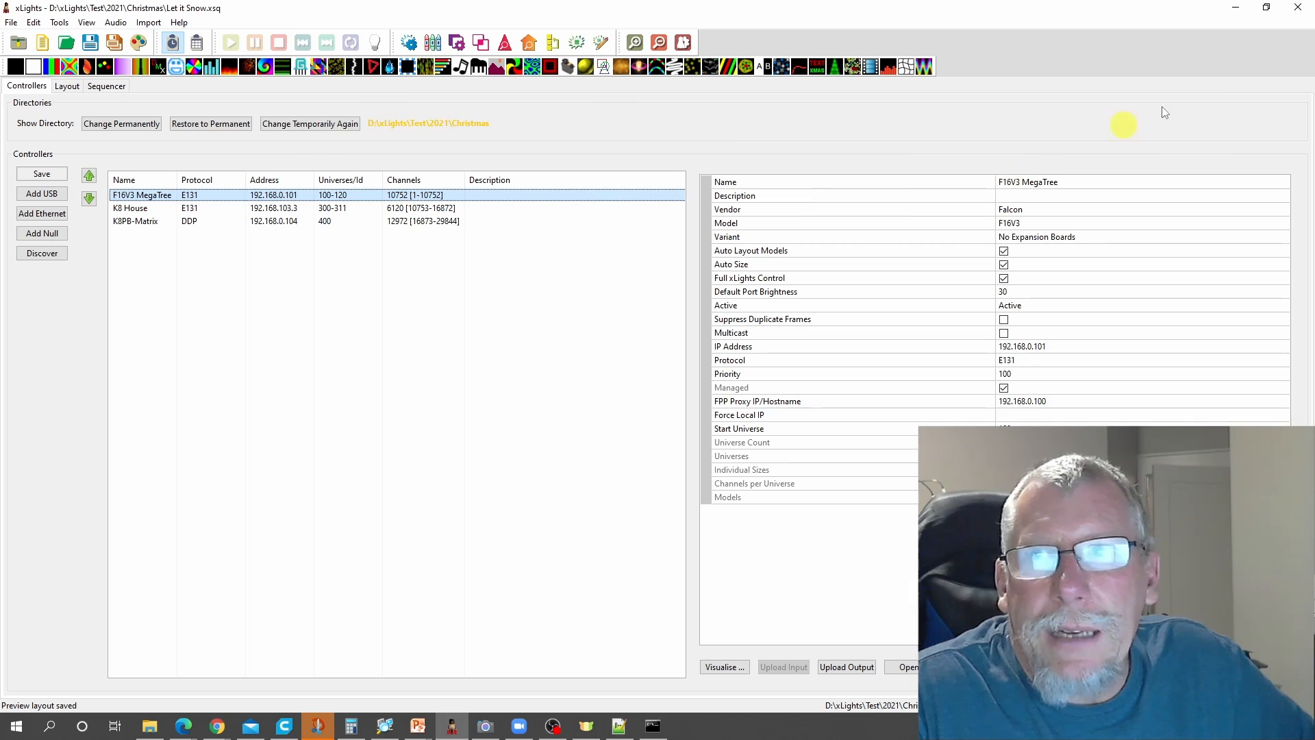
left_click(1235, 7)
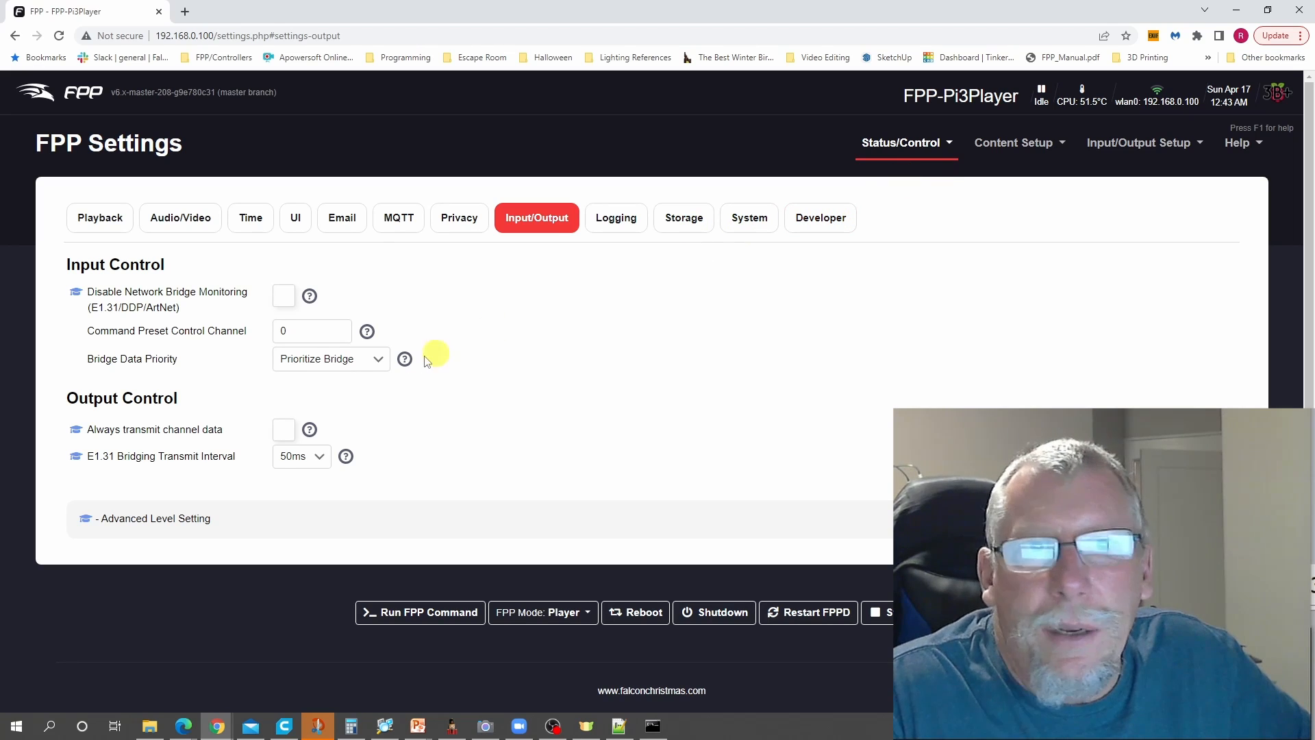
left_click(379, 363)
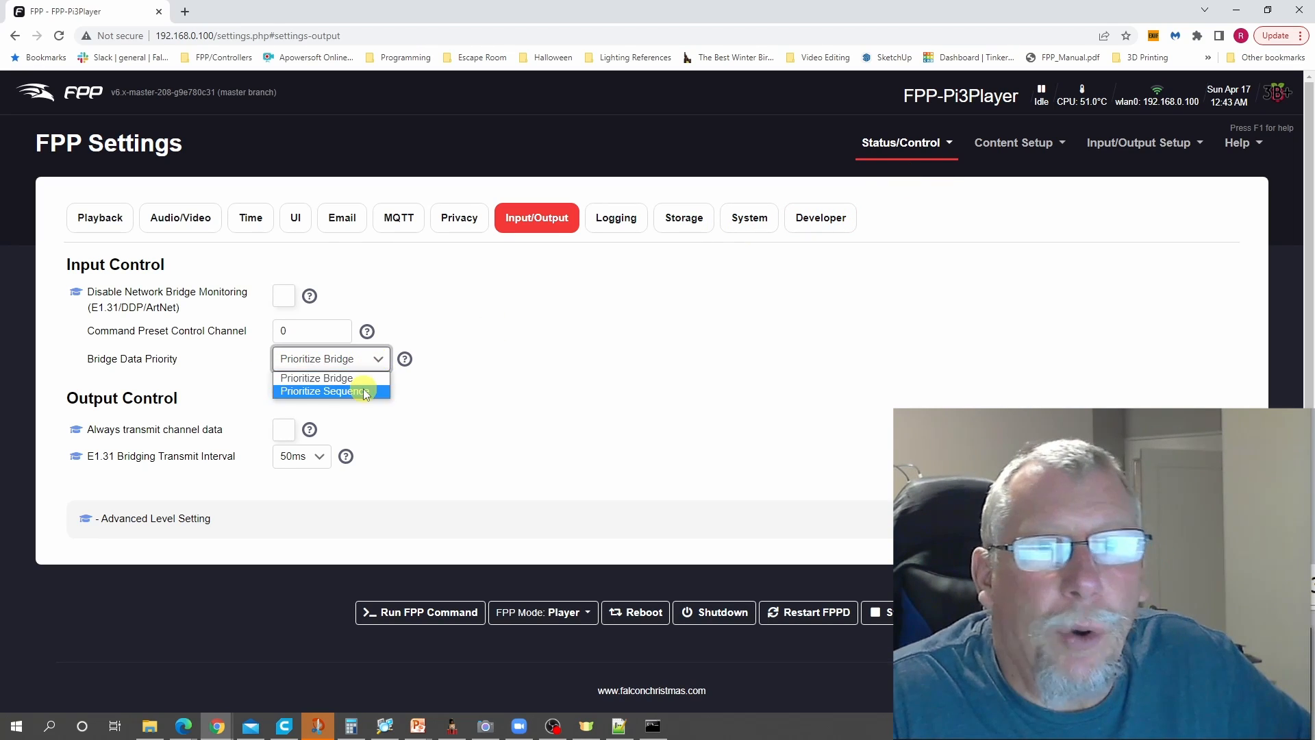
left_click(363, 392)
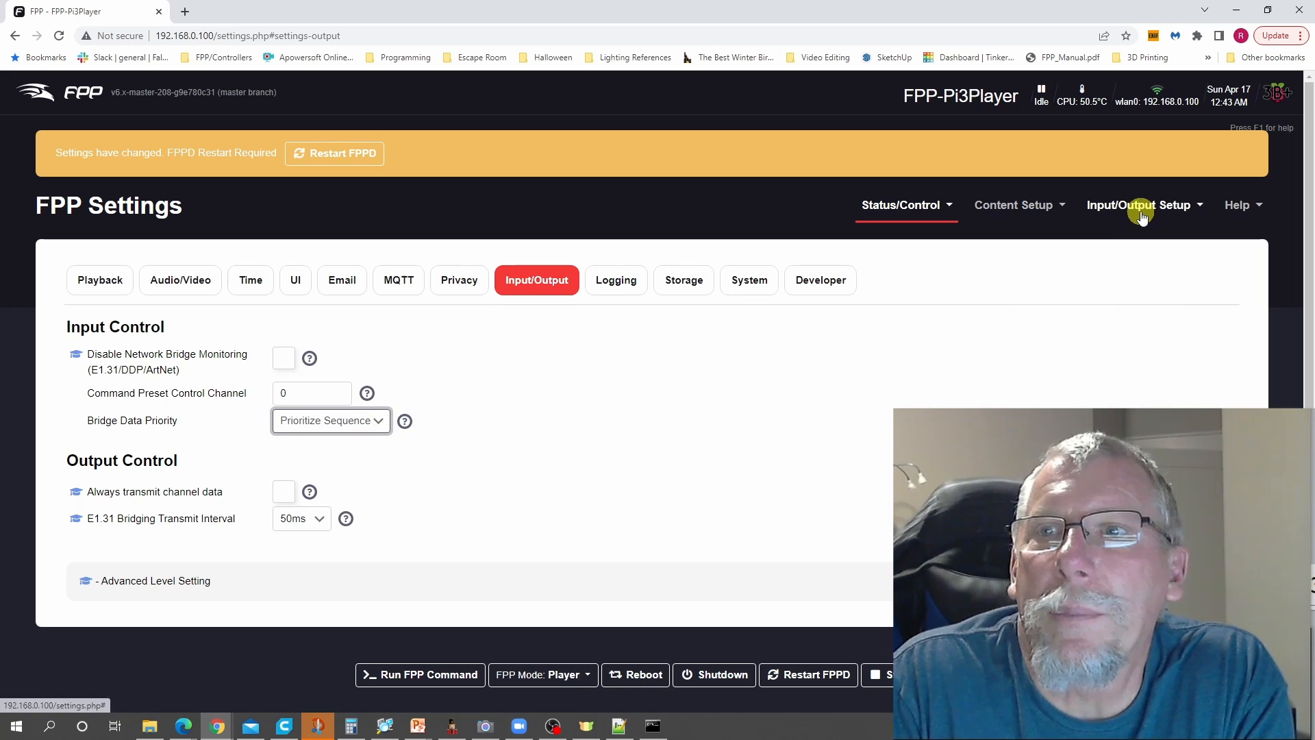
- Open FPP's channel inputs page, enable input and set the inputs count to 2
mouse_move(1141, 204)
left_click(1149, 240)
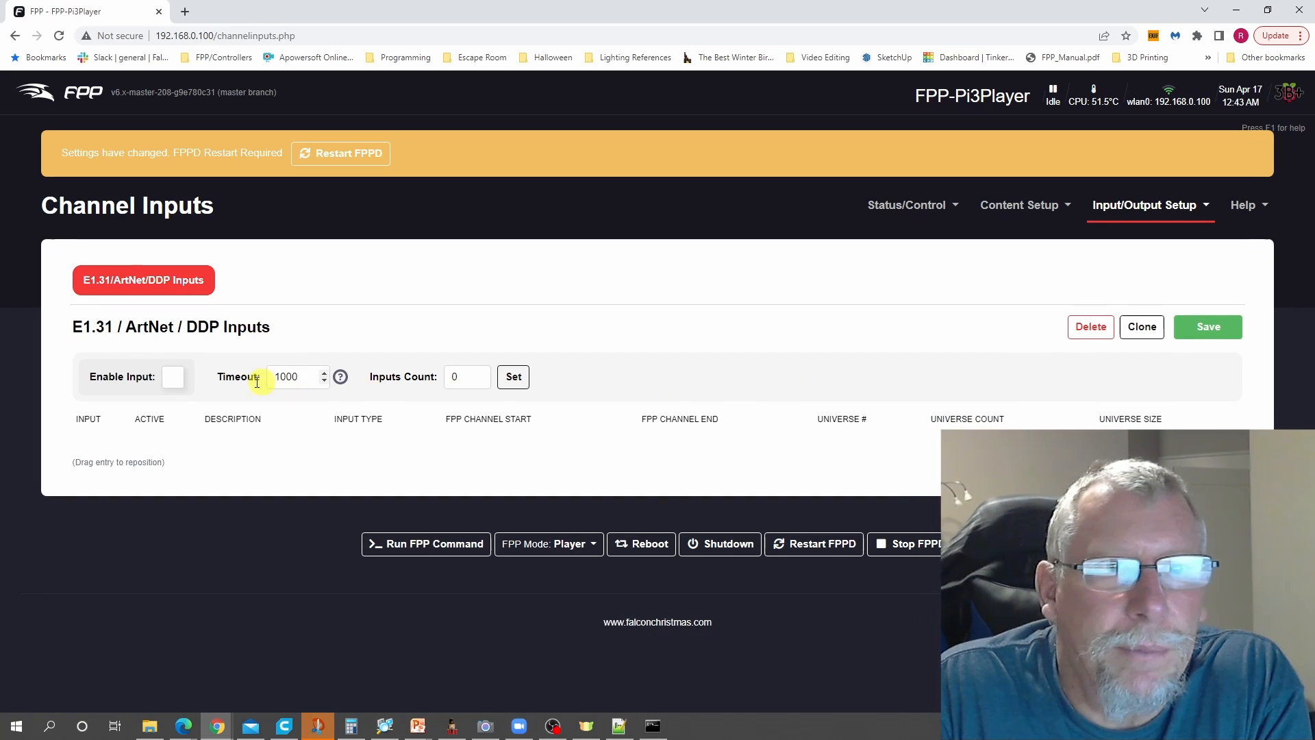
left_click(172, 376)
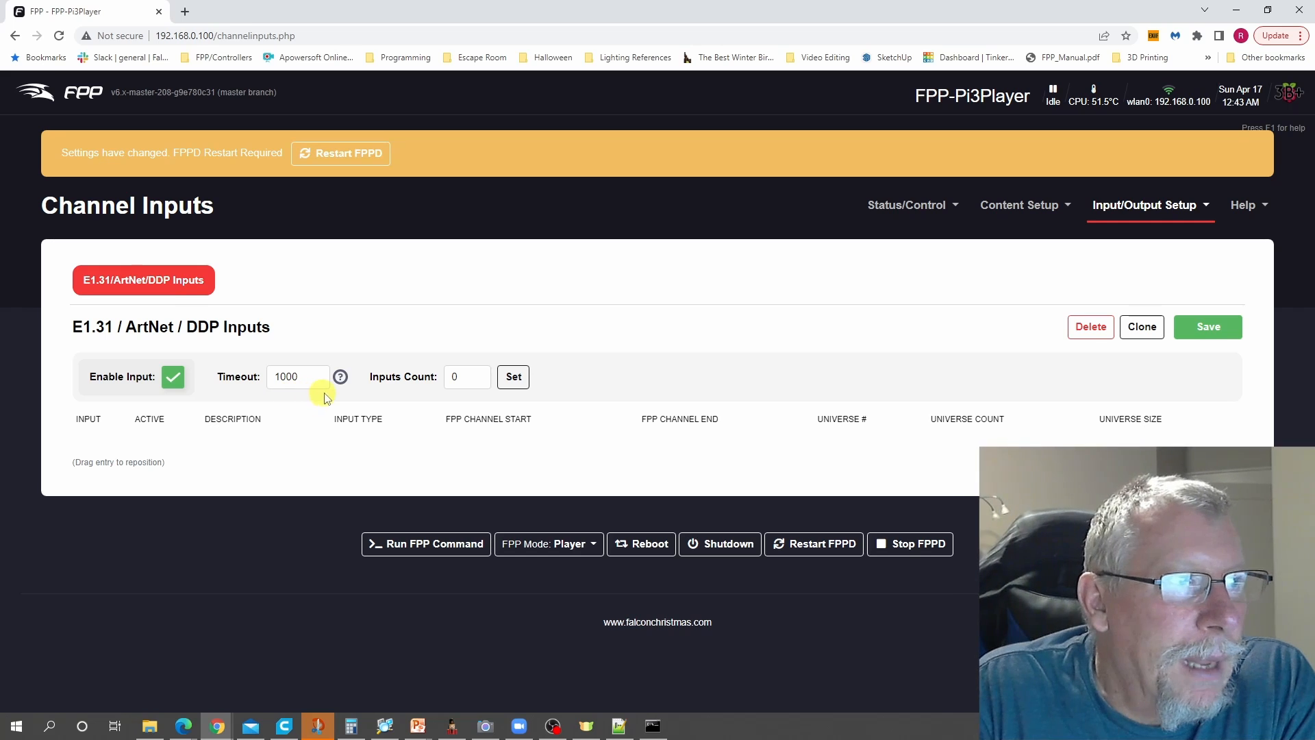
double_click(472, 379)
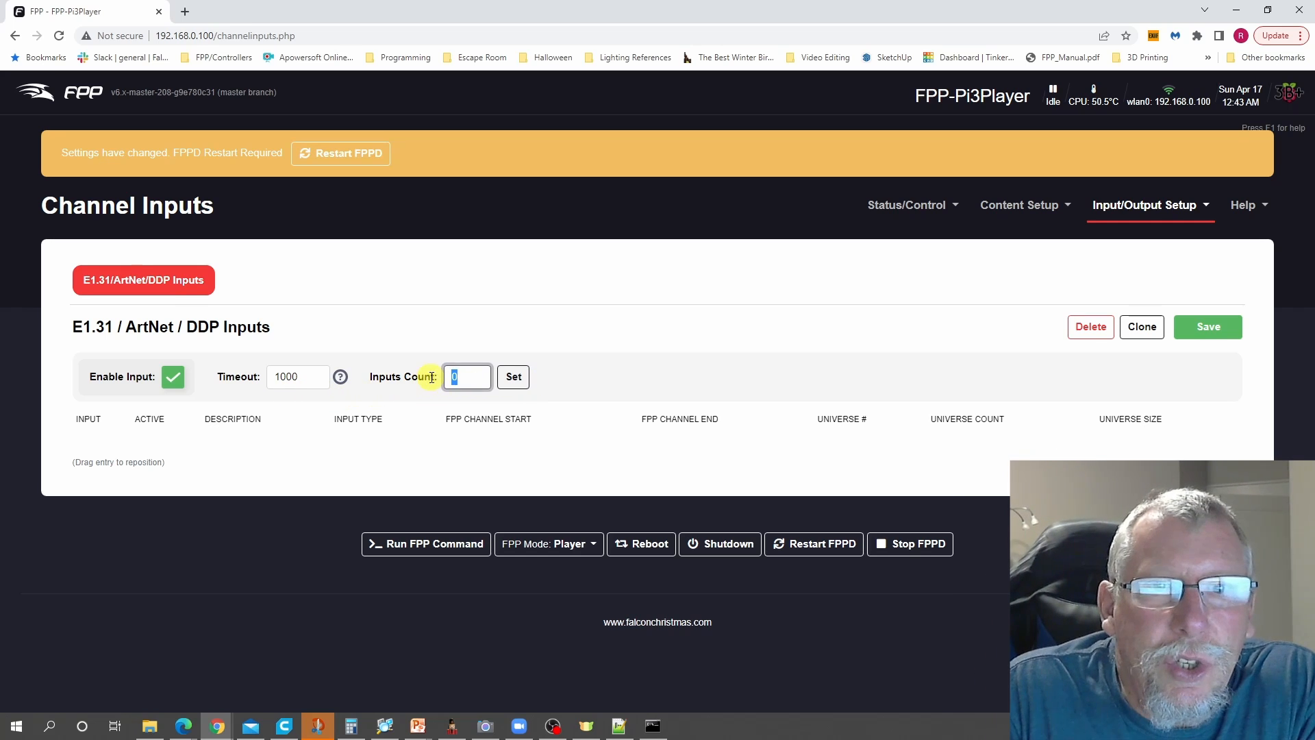
left_click(507, 376)
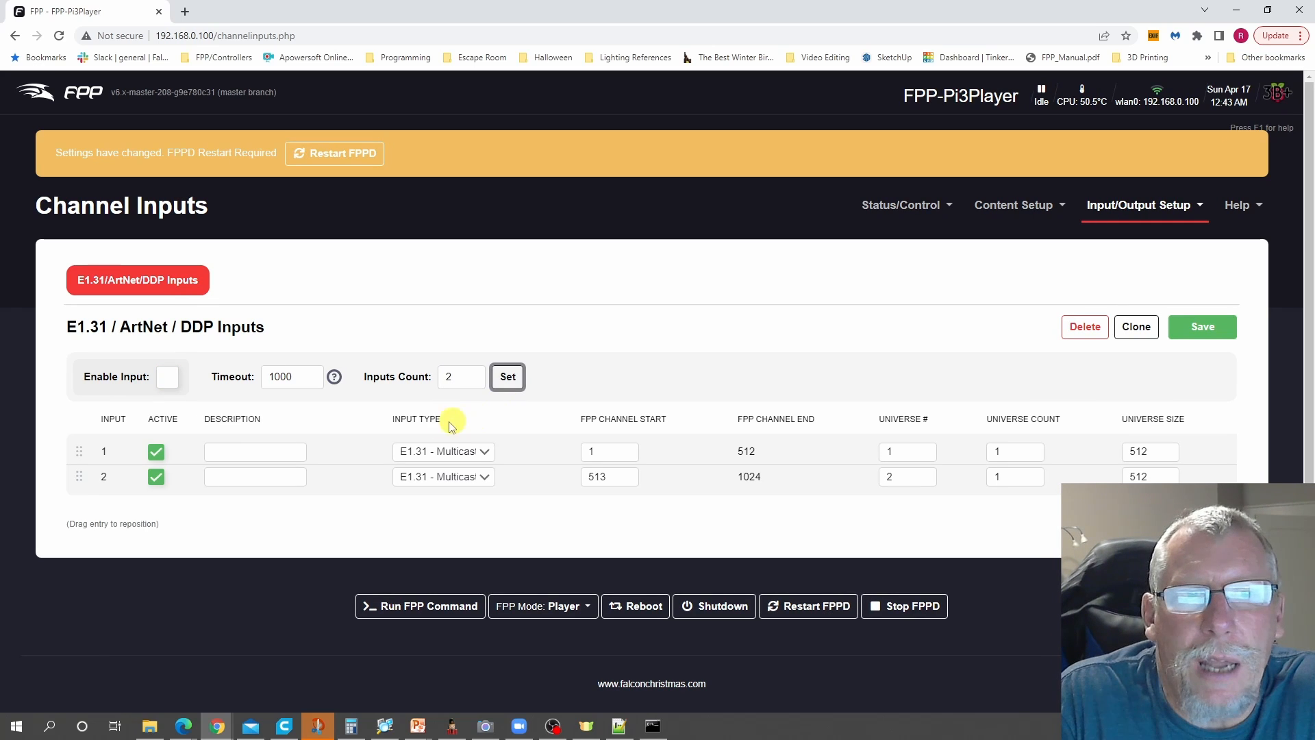
- Describe input 1 as F16 and set its input type to E1.31 - Unicast
left_click(216, 452)
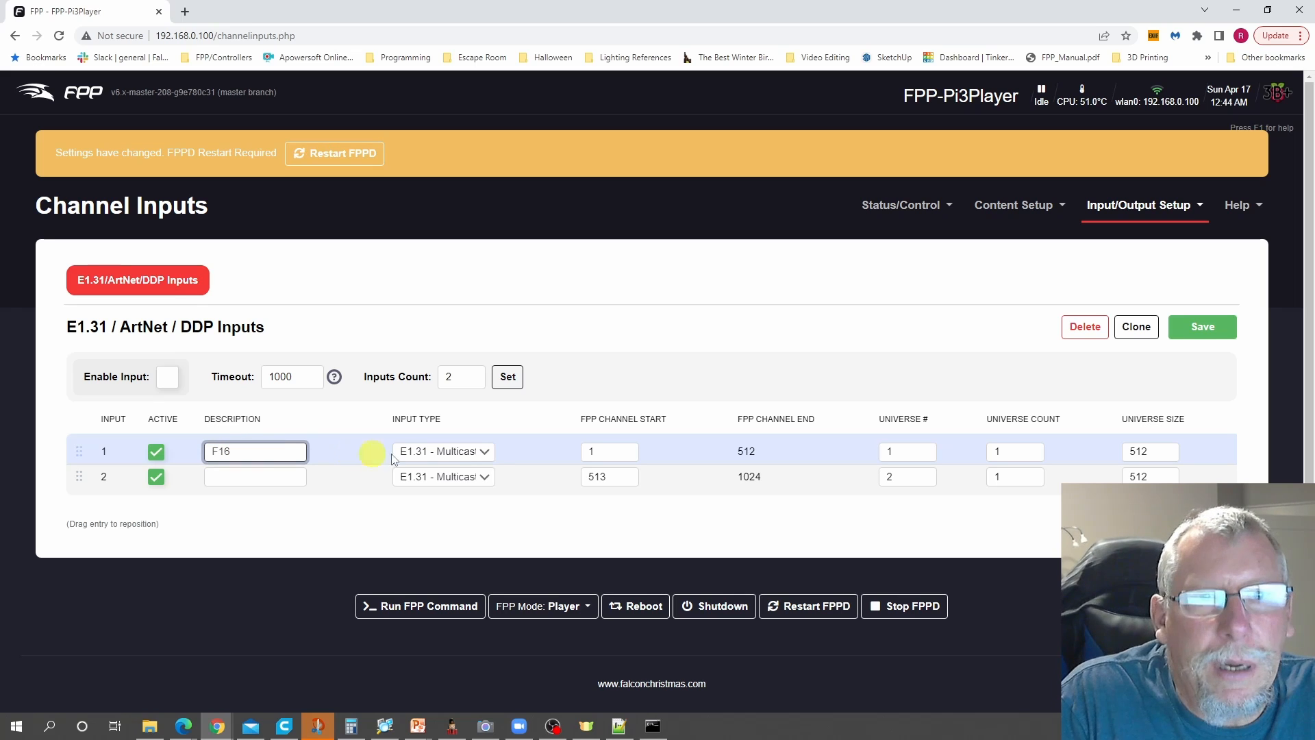
left_click(486, 452)
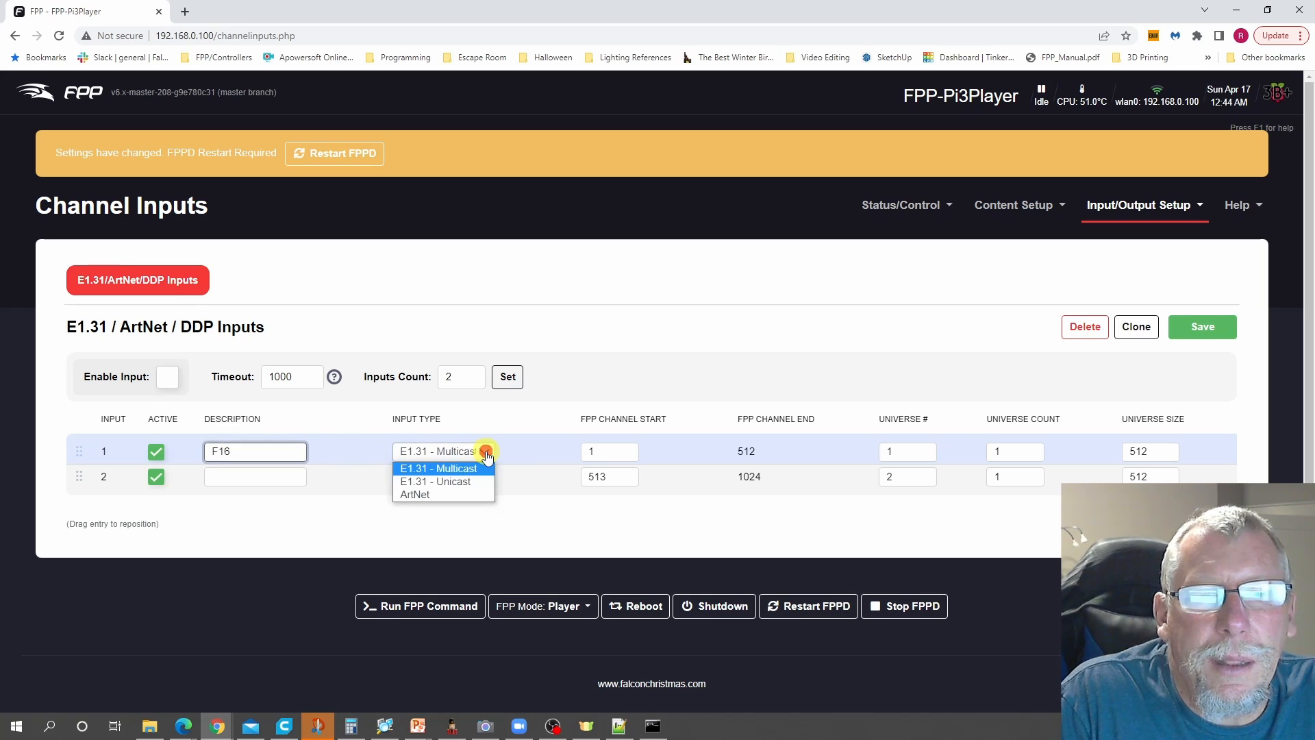
left_click(454, 482)
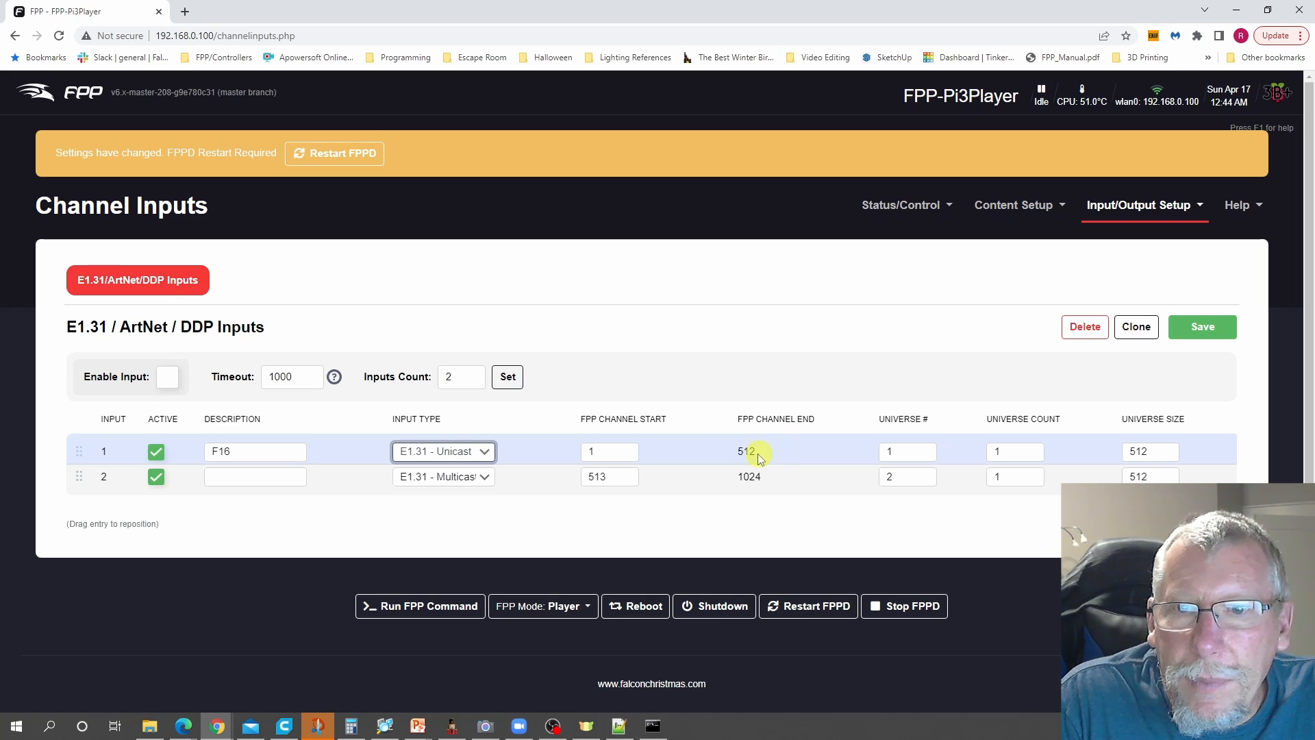
- Set input 1's universe number to 100 and its universe count to 21
double_click(889, 451)
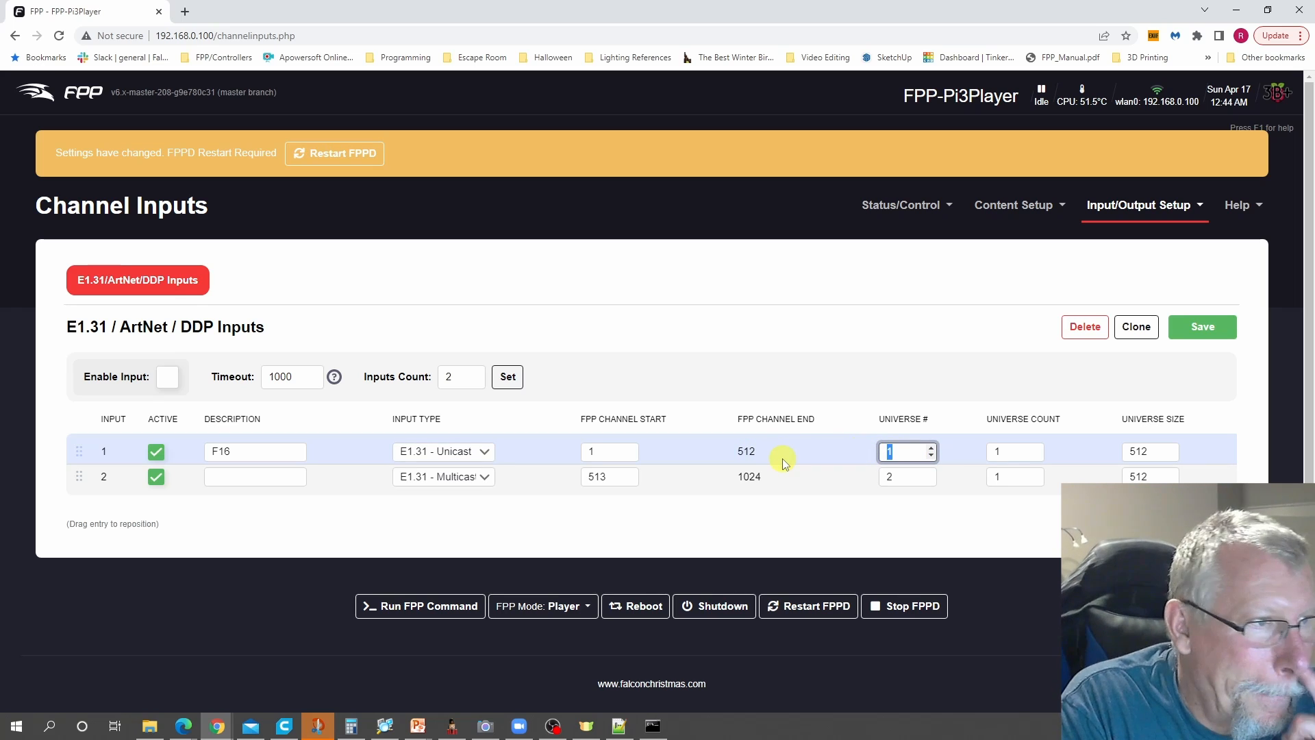
type("100")
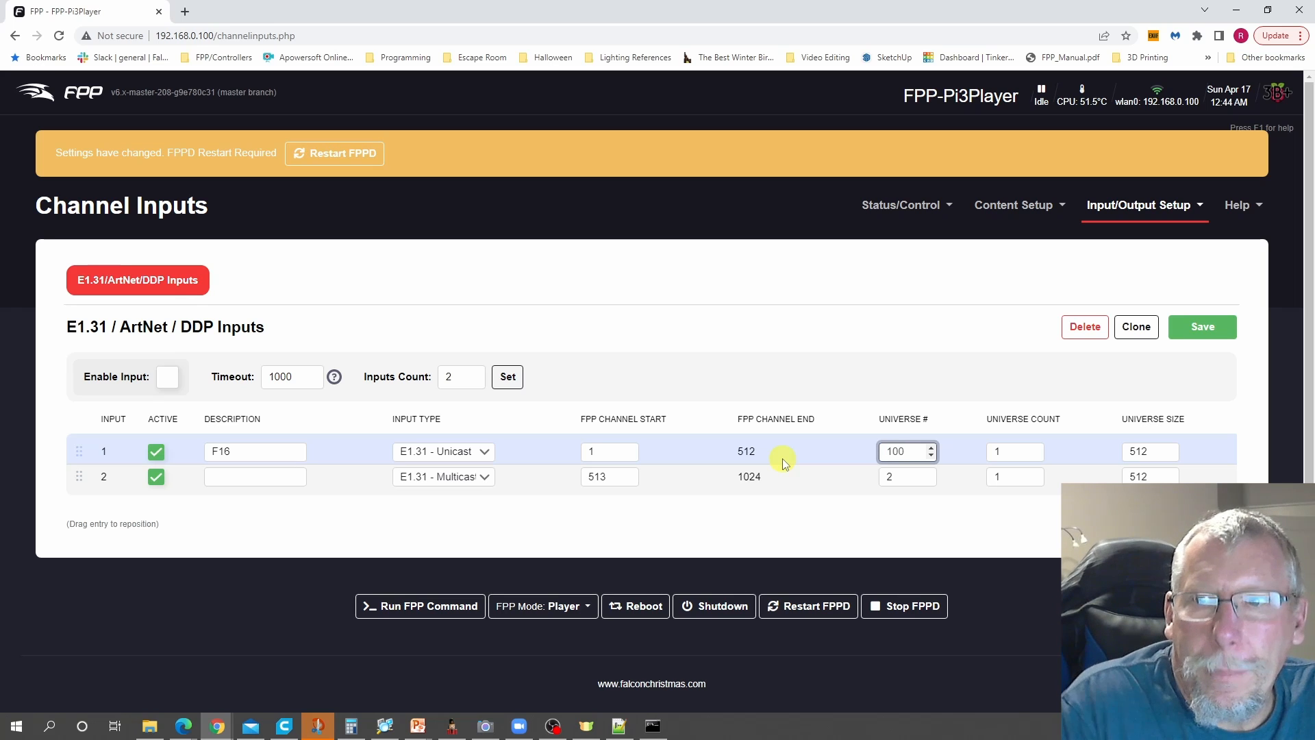
double_click(1003, 452)
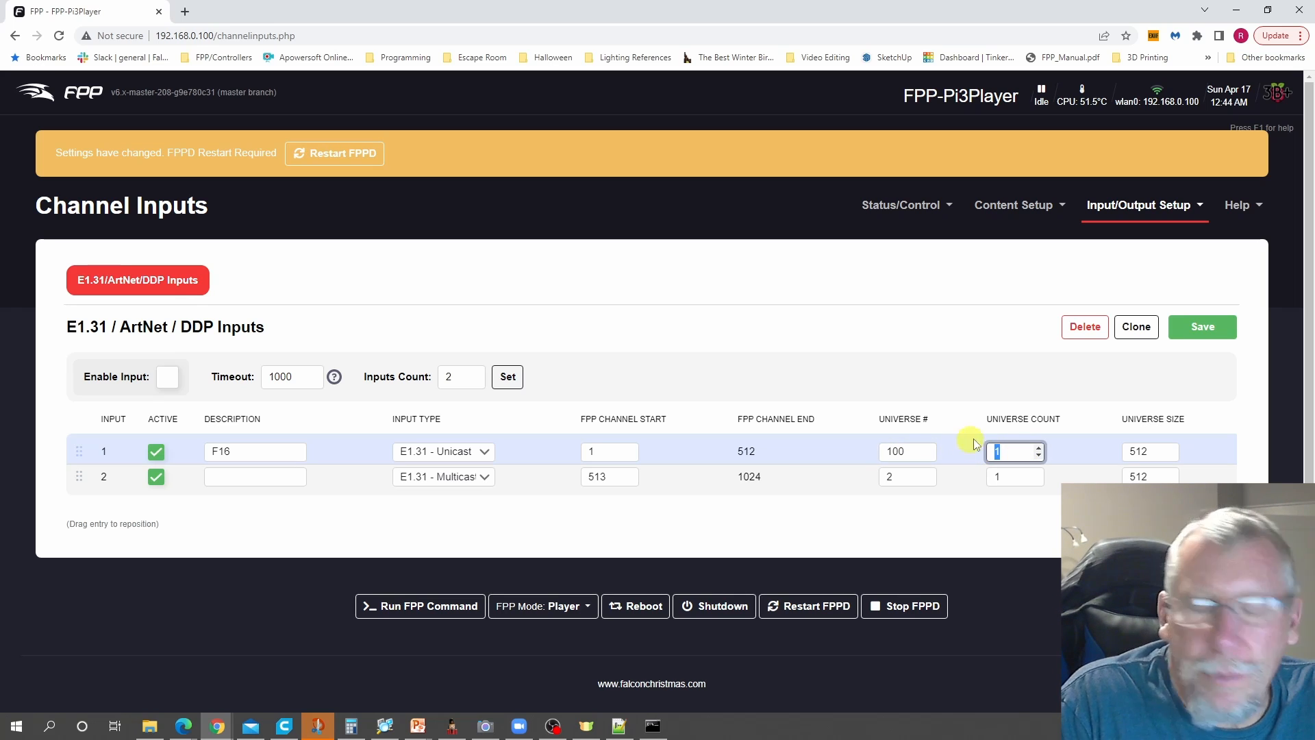
type("2")
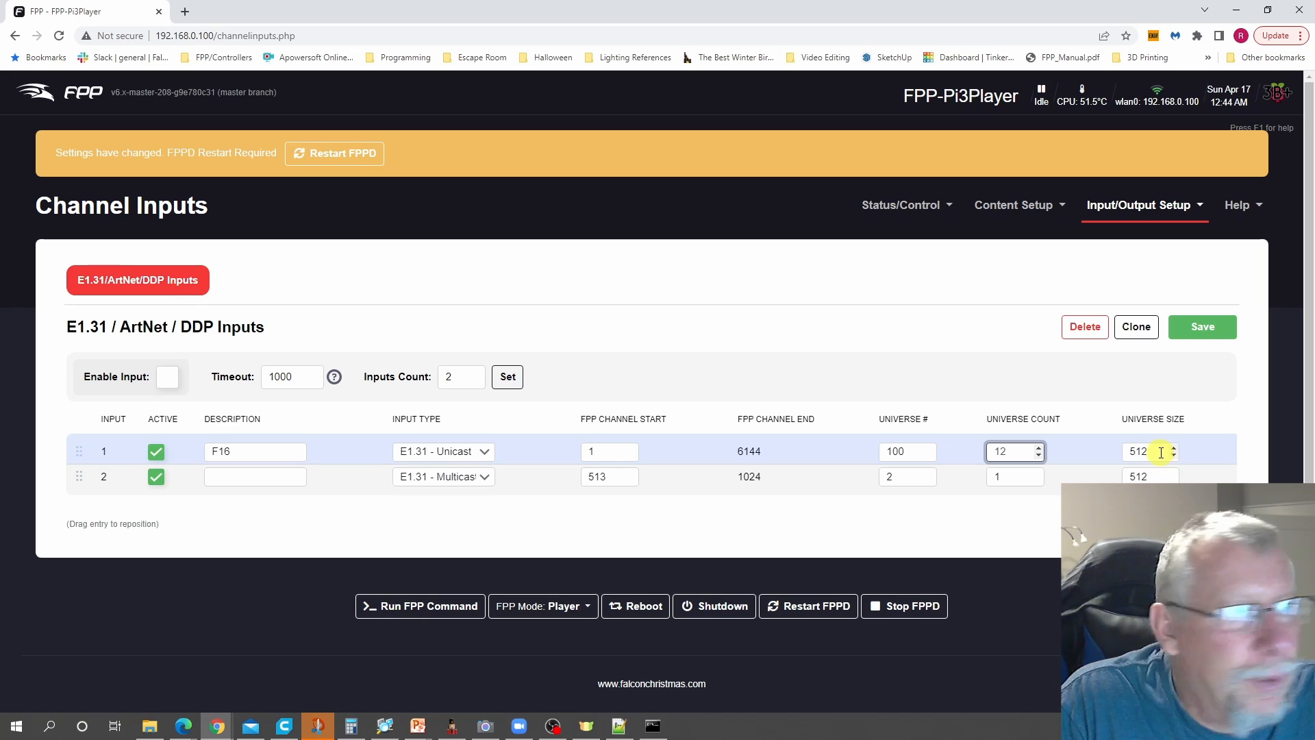
double_click(1010, 452)
type("21")
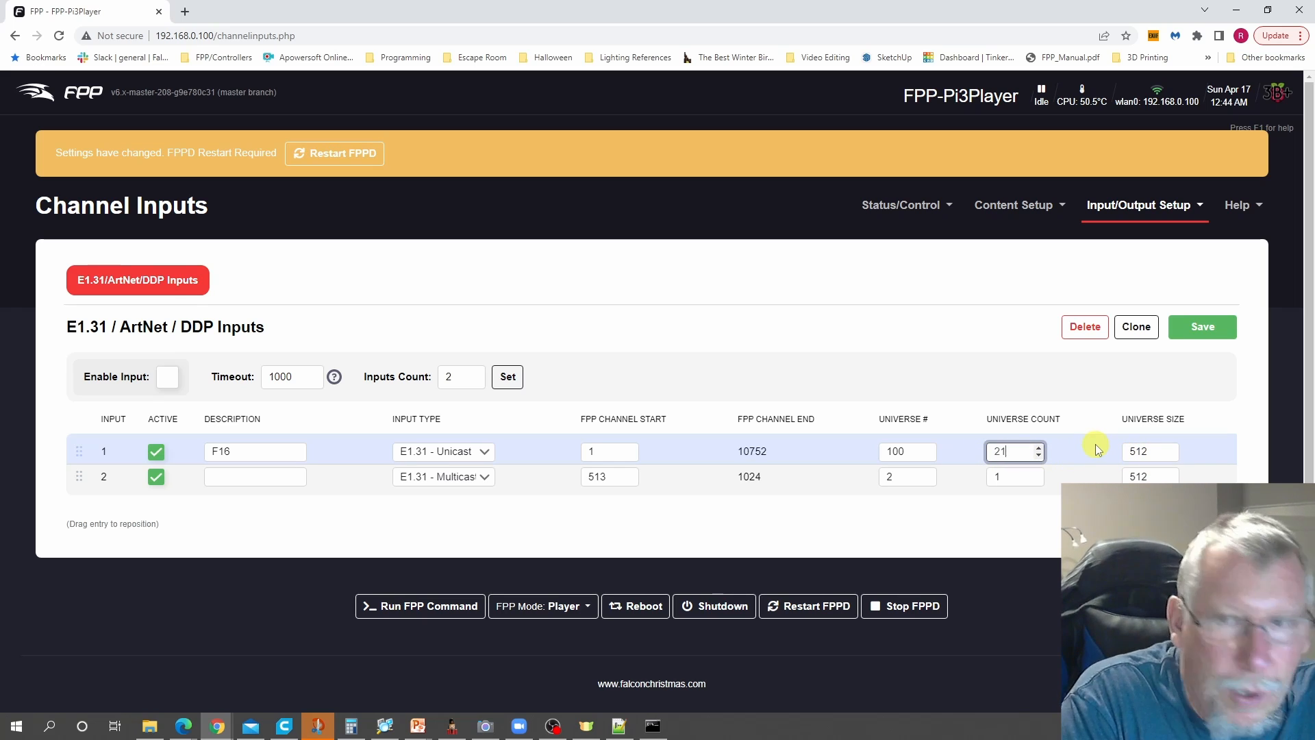
key("Tab")
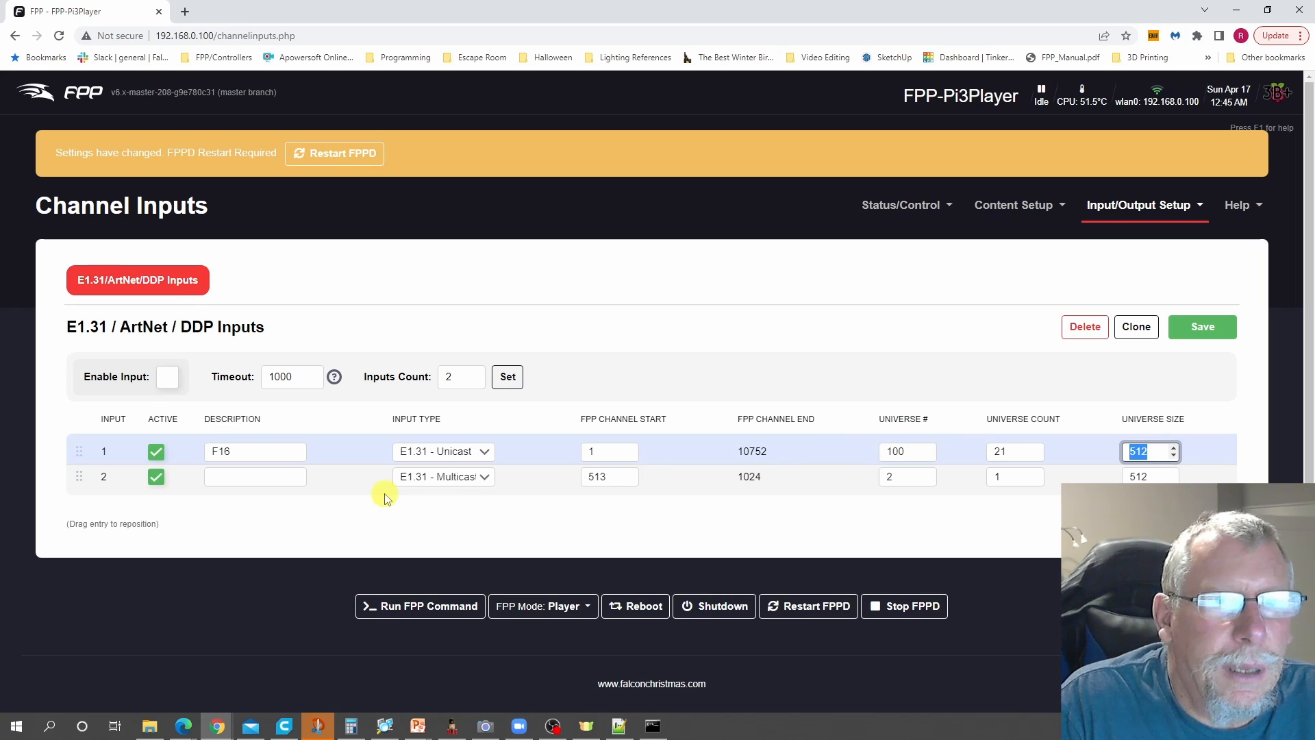
- Describe input 2 as K8 and set its input type to E1.31 - Unicast
left_click(215, 478)
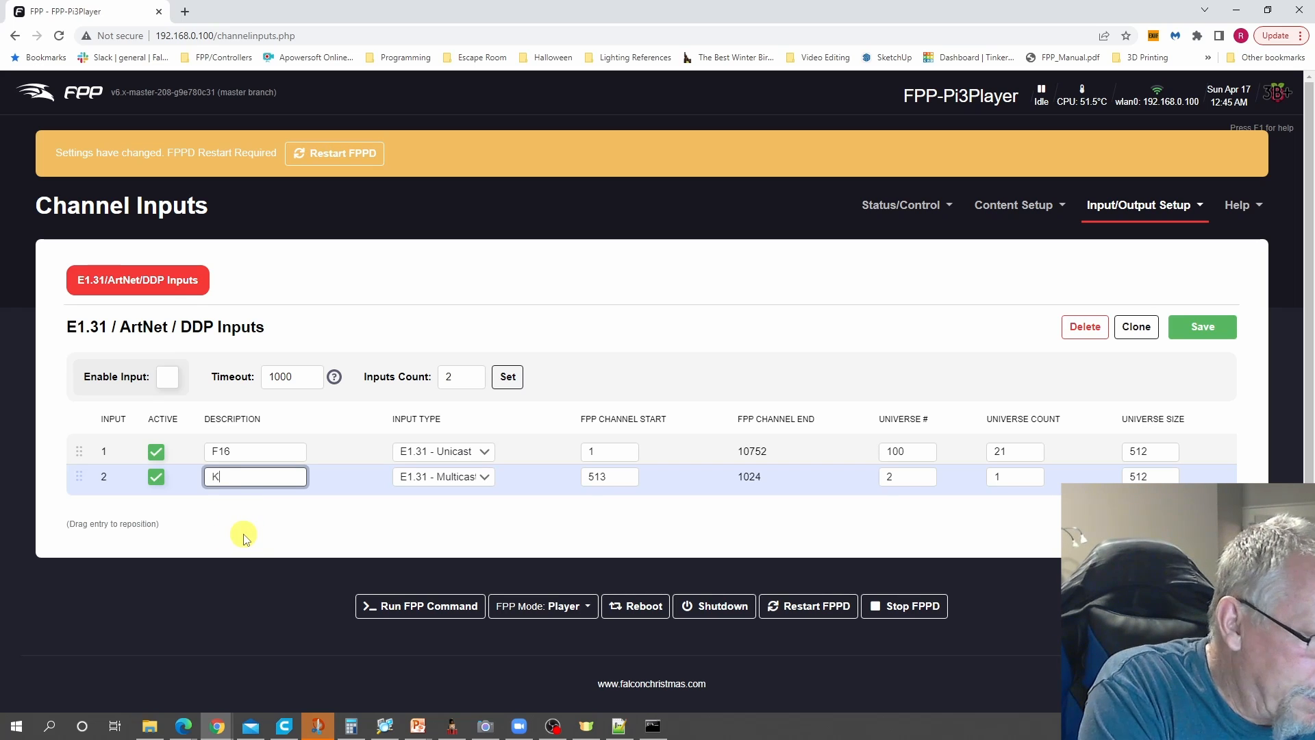
type("K8")
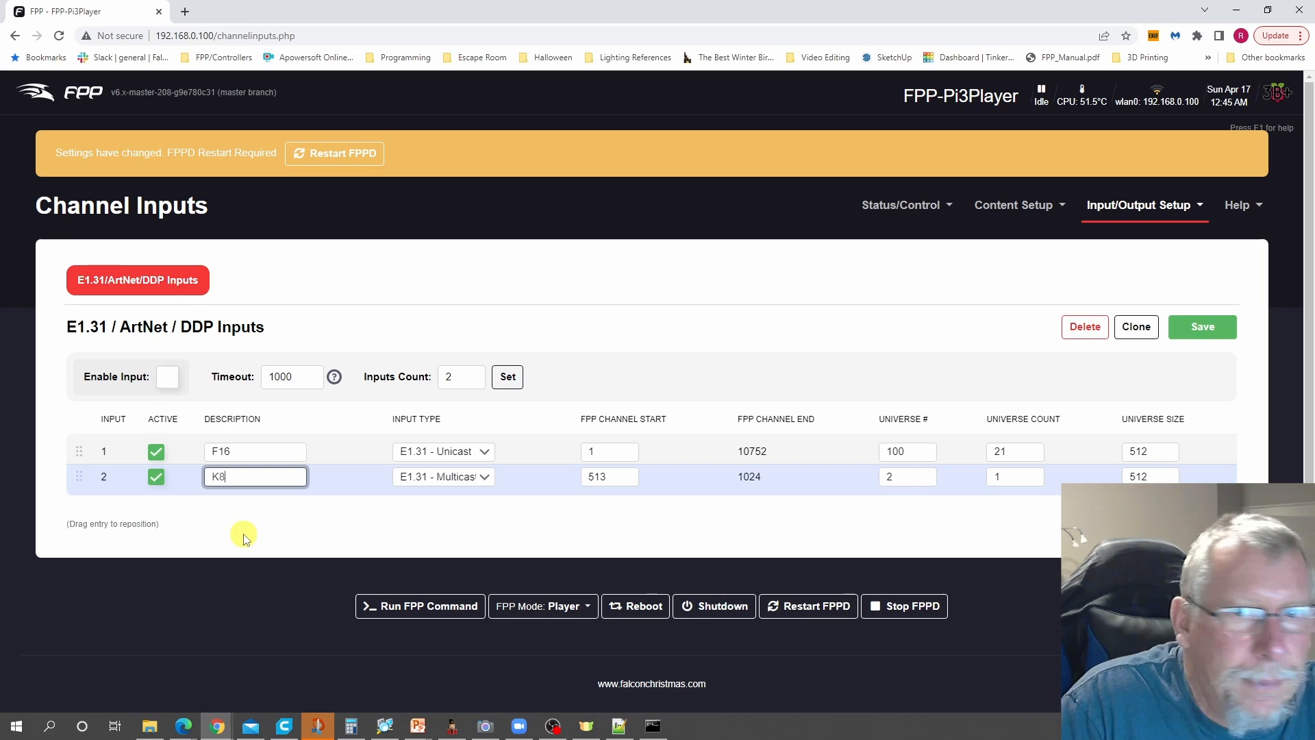
left_click(480, 477)
left_click(459, 507)
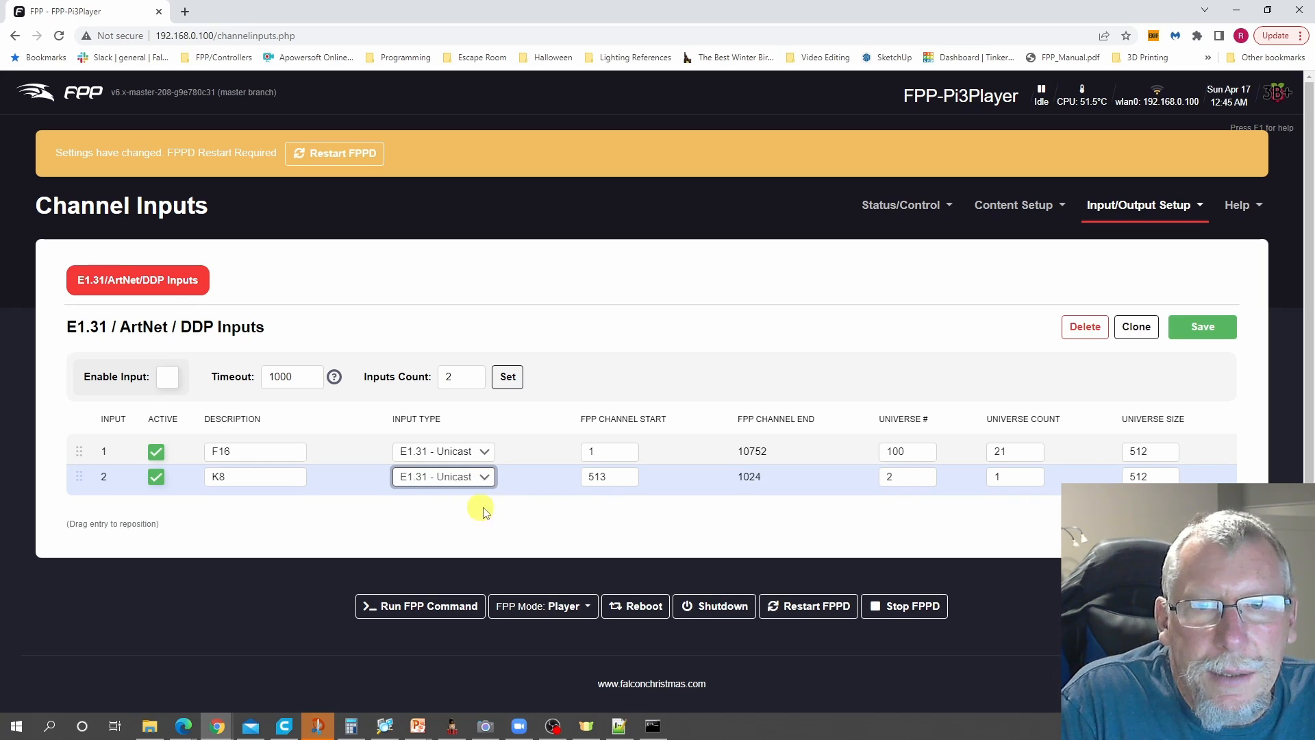
- Set input 2's FPP channel start to 10753, its universe number to 300 and its universe count to 12
double_click(611, 477)
type("107")
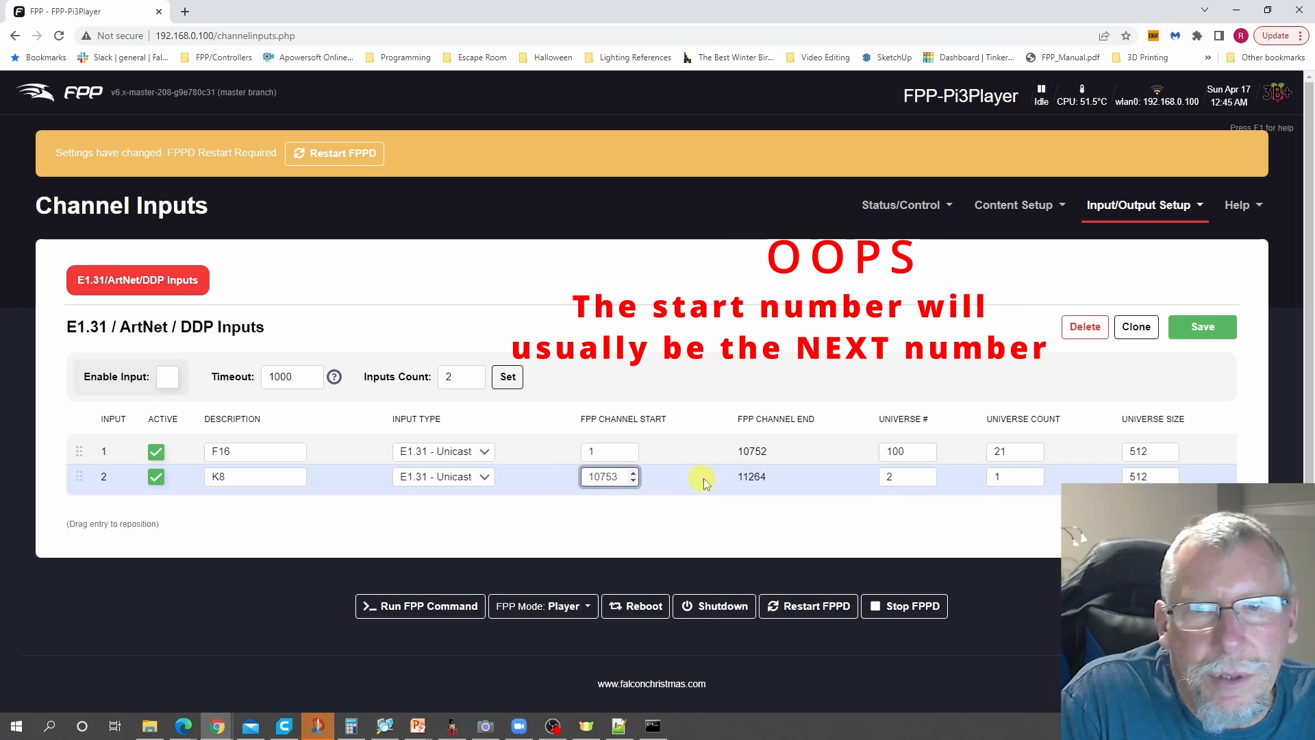
double_click(899, 475)
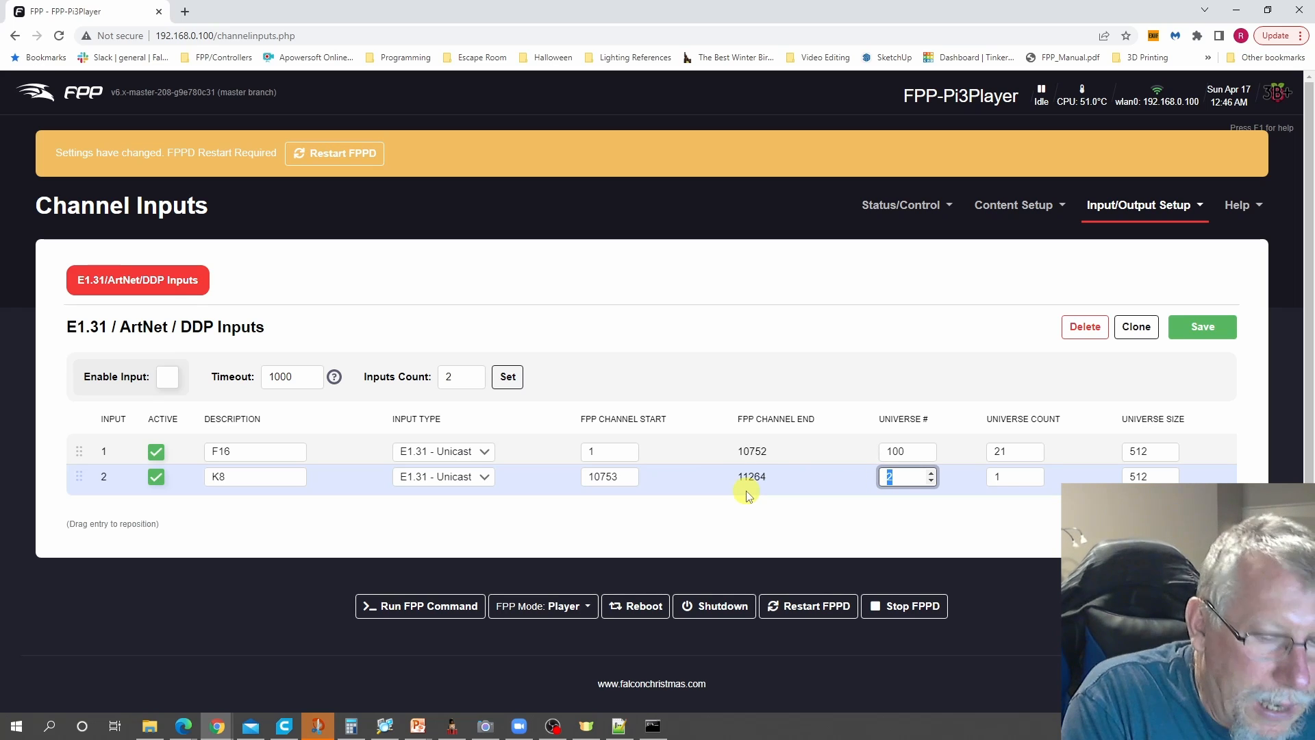
type("300")
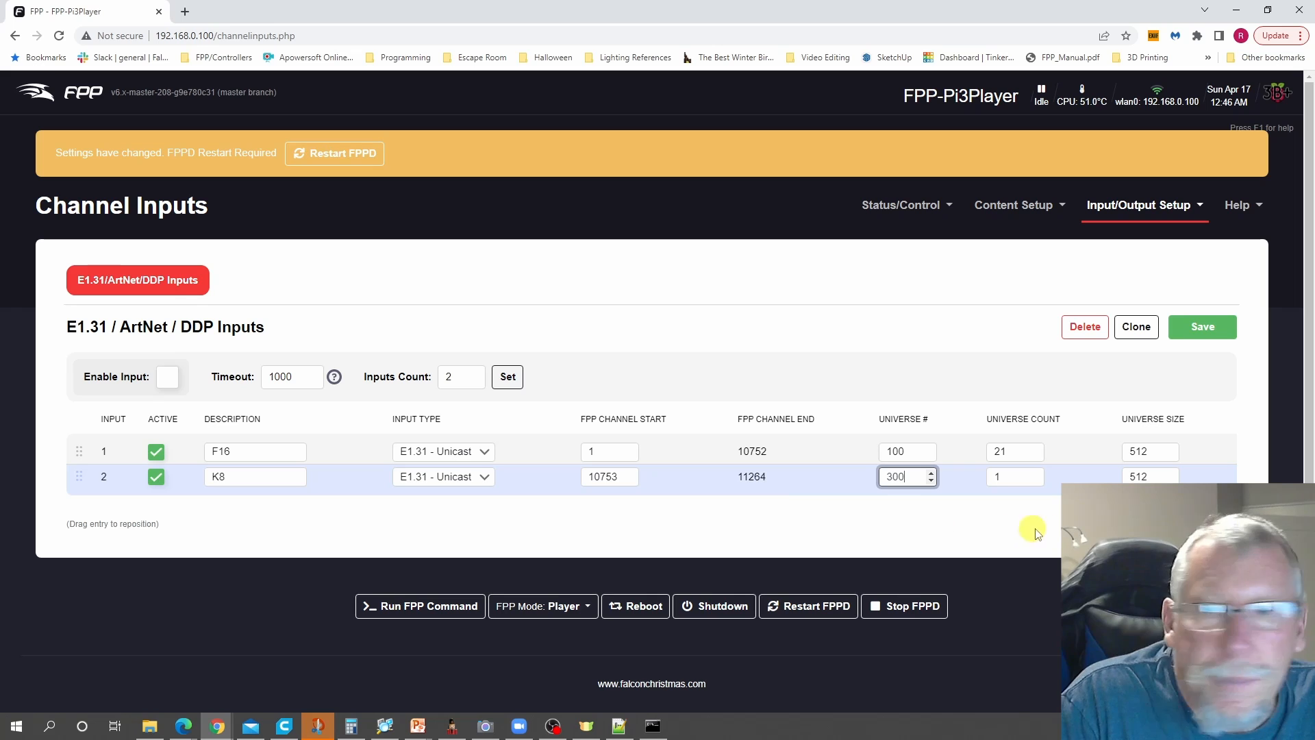
double_click(994, 476)
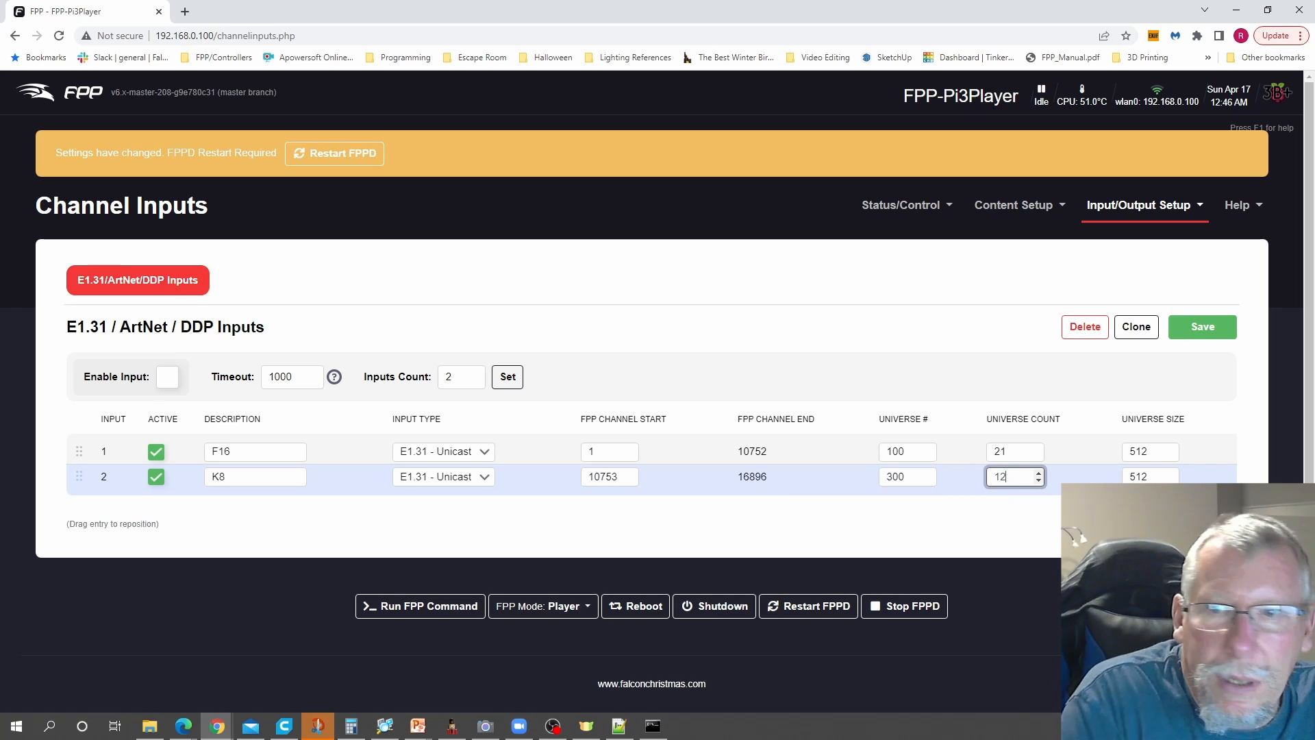
left_click(1158, 477)
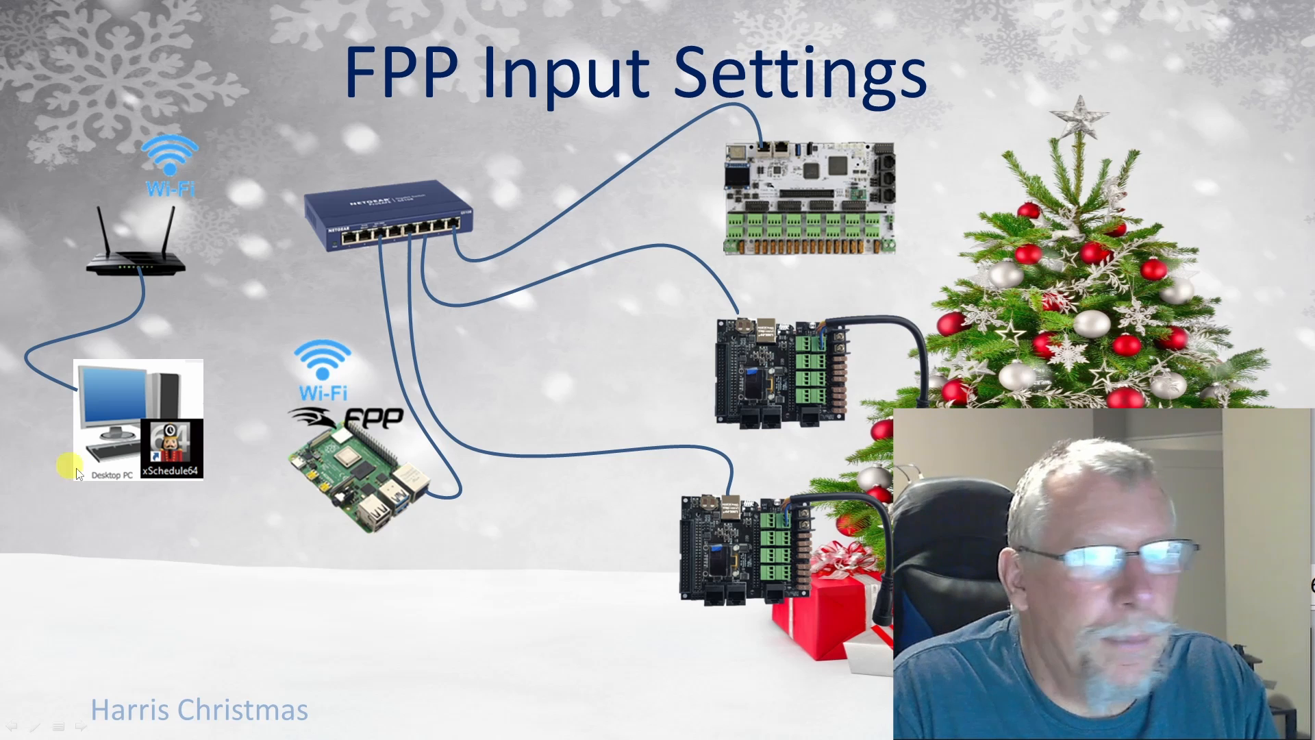
left_click(106, 558)
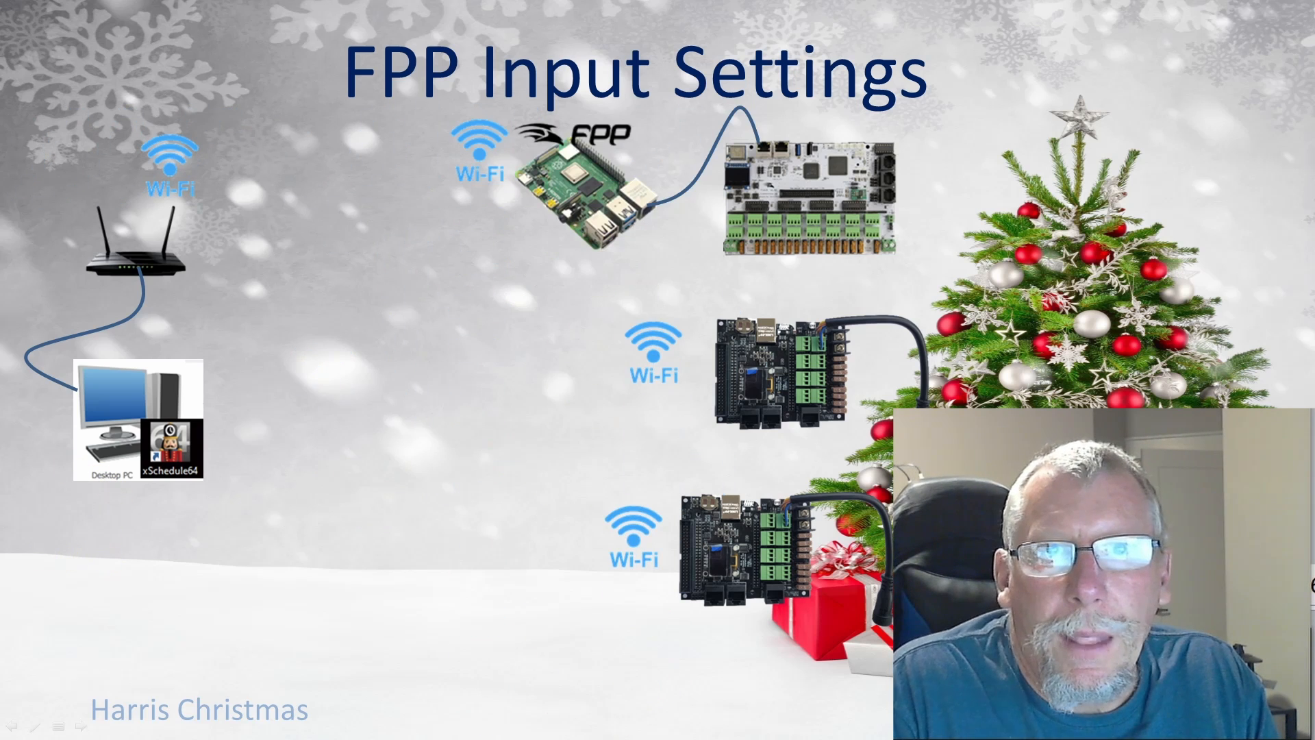
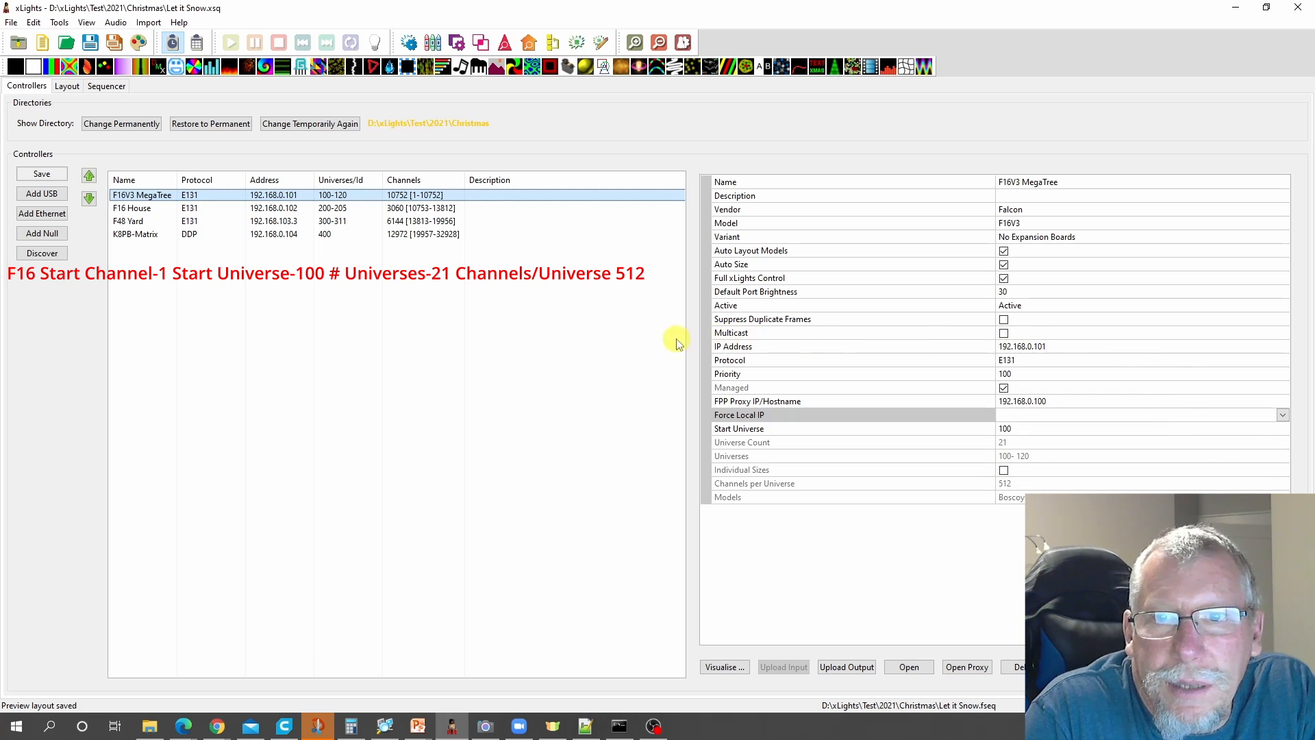
- Review the channel ranges, universes and FPP proxy settings of the F16 House, F48 Yard and K8PB-Matrix controllers
left_click(139, 211)
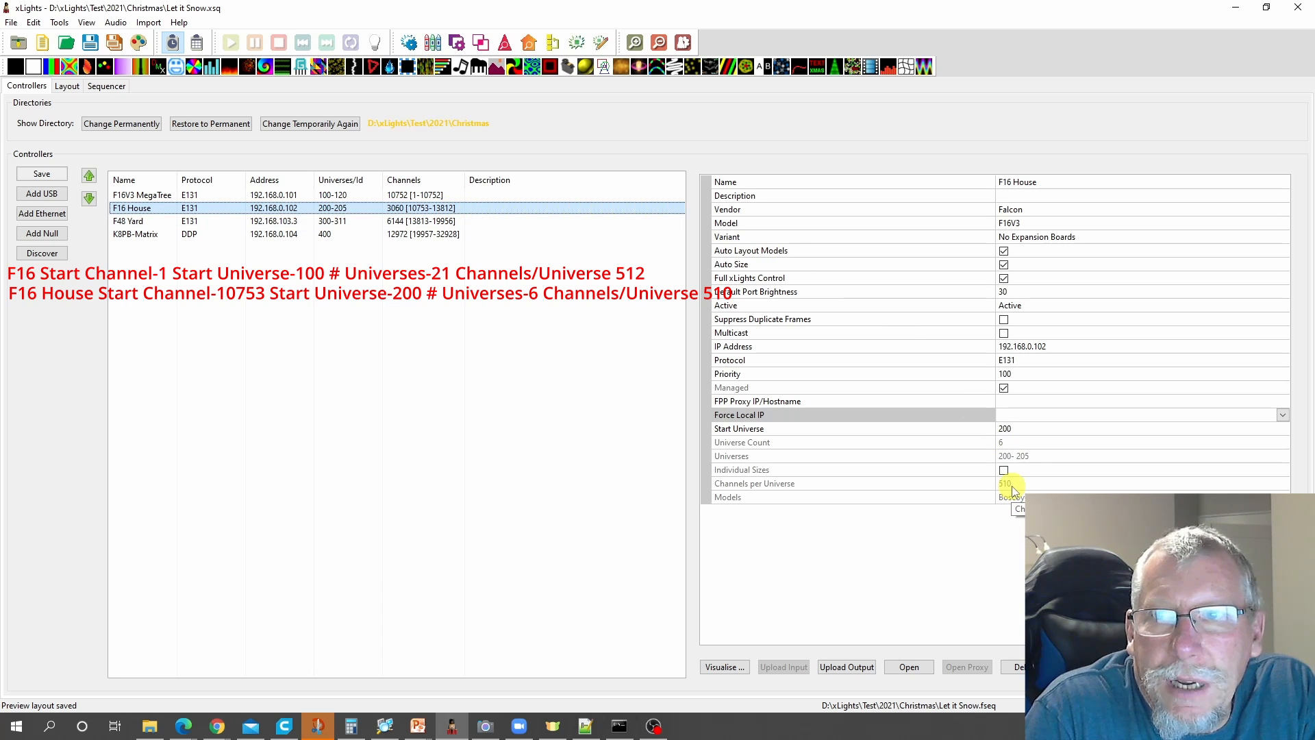
left_click(123, 222)
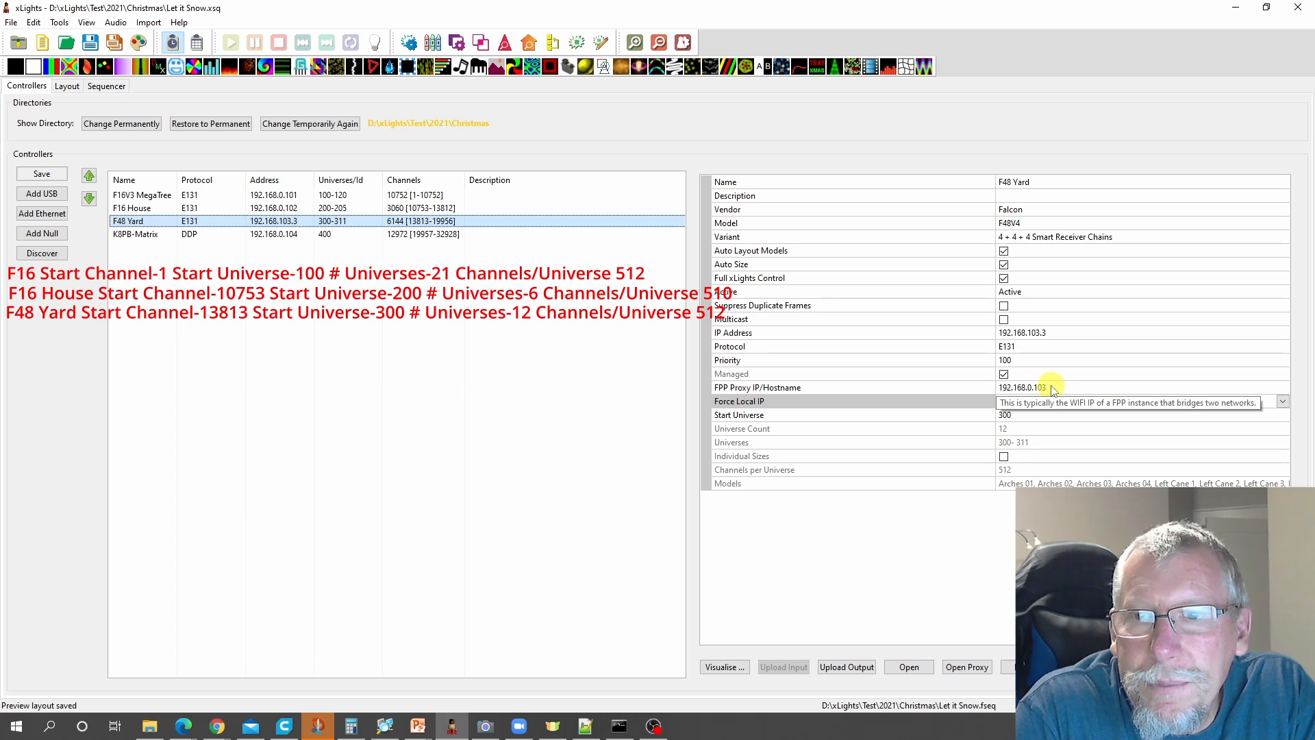
left_click(138, 236)
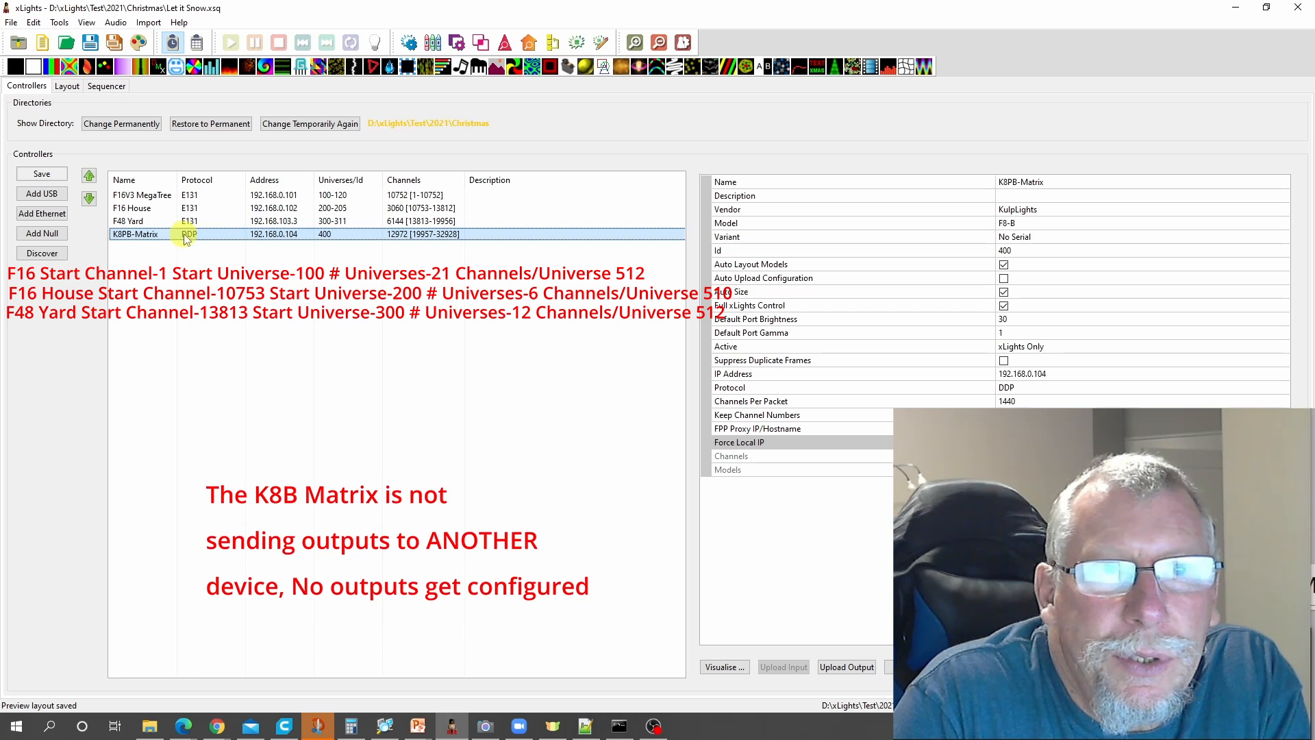
mouse_move(1041, 351)
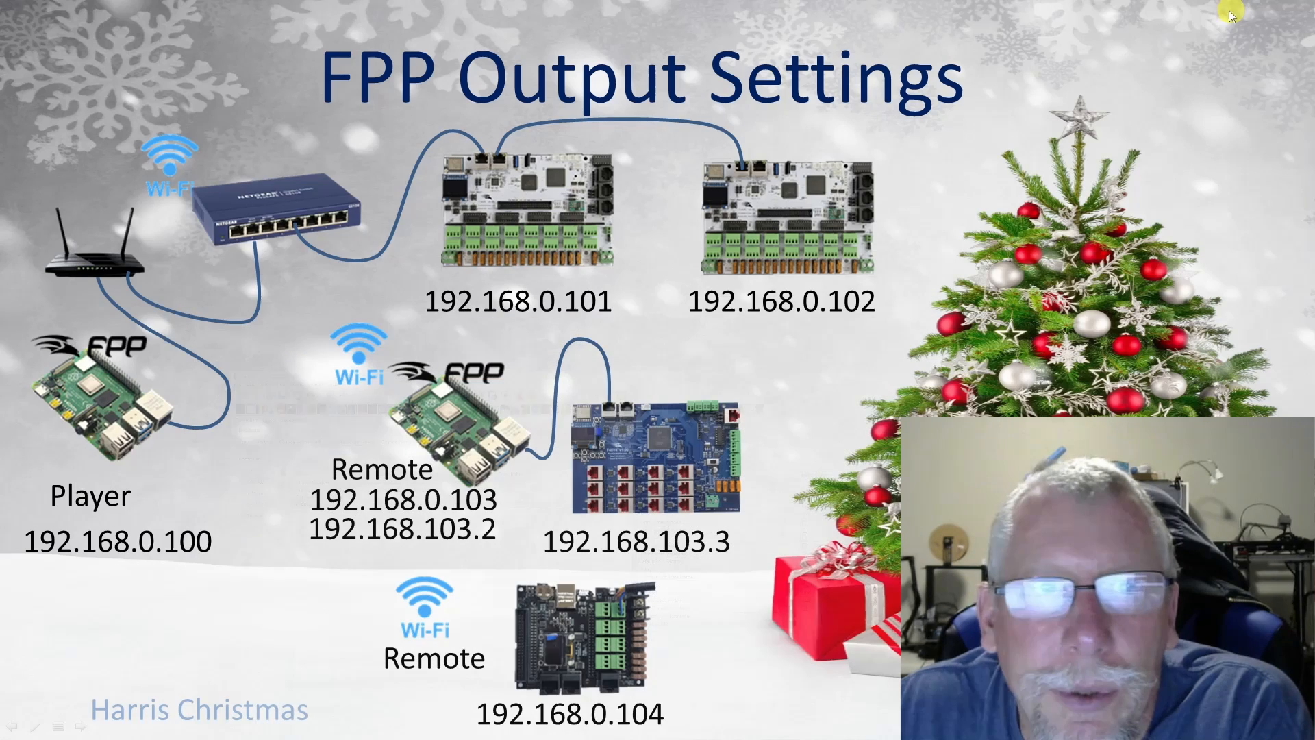
- Switch to the FPP-Pi3Player web interface in the browser and open its channel outputs
left_click(1236, 7)
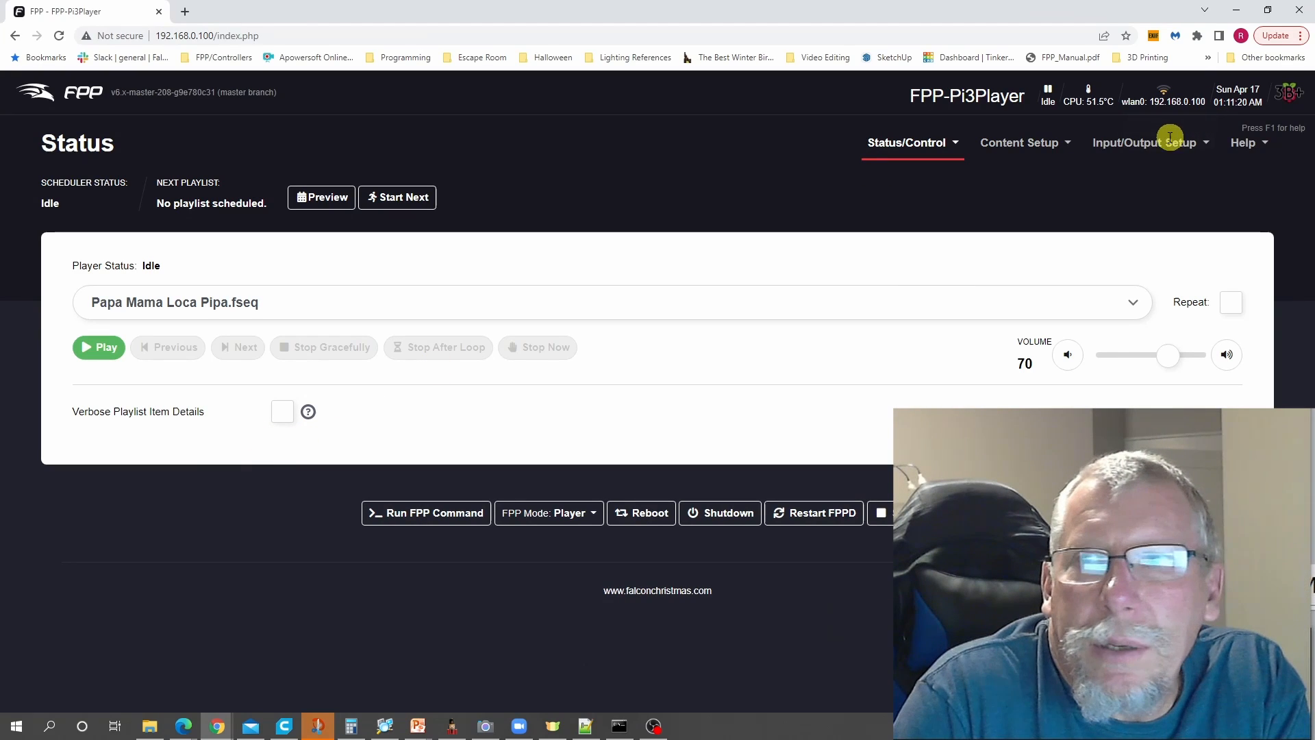
left_click(1132, 142)
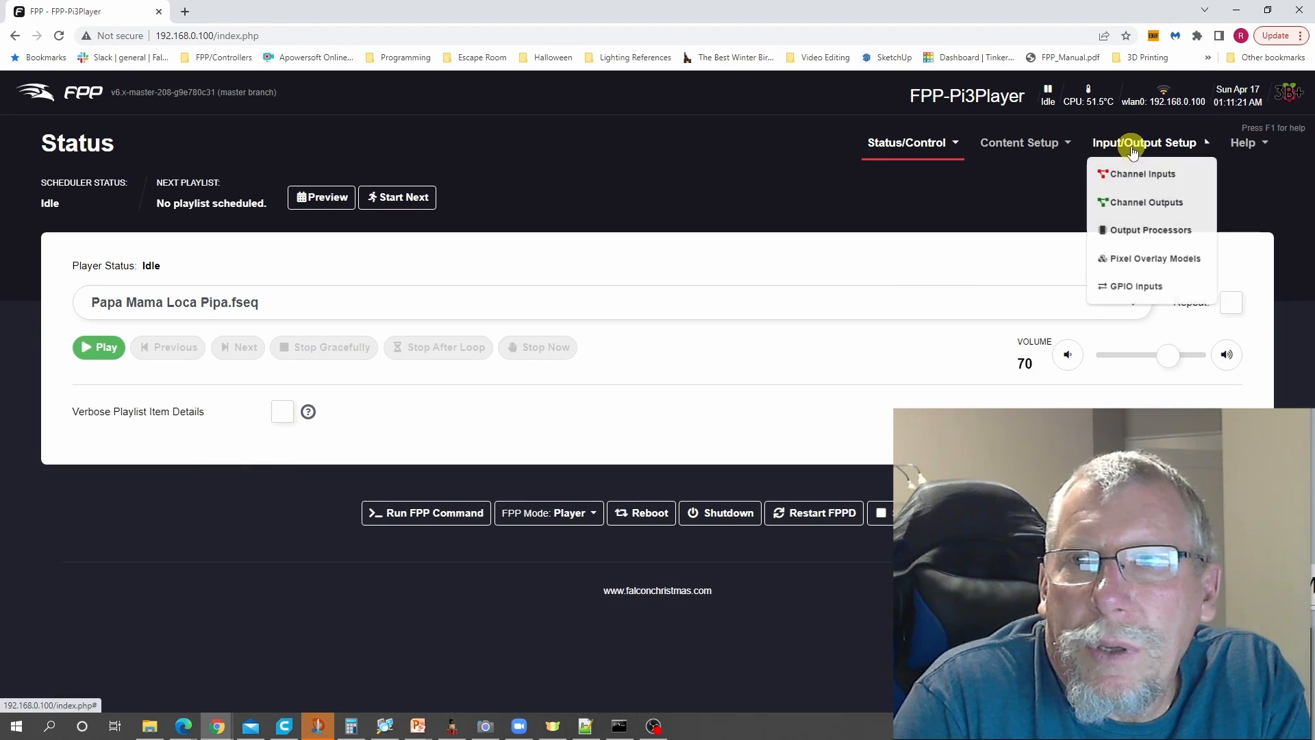
left_click(1141, 206)
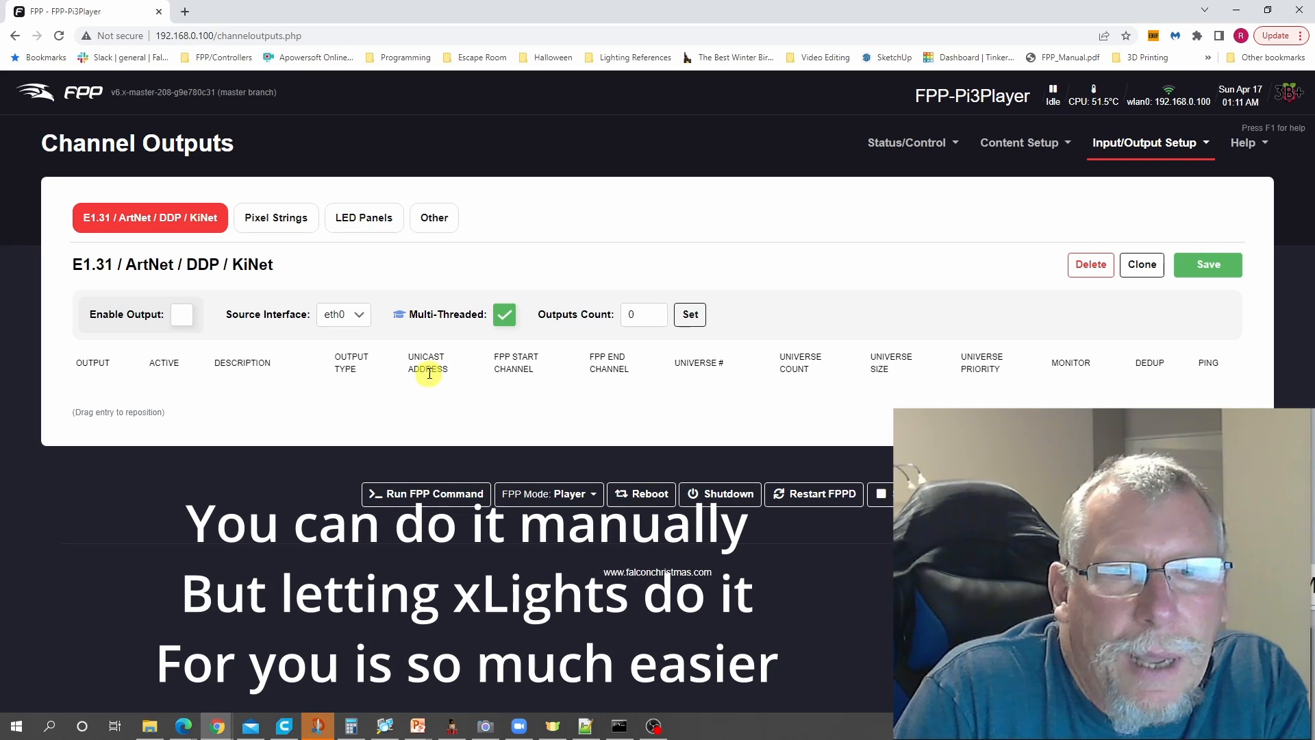
- In xLights, use FPP Connect to upload all UDP outputs to FPP-Pi3Player, with media excluded and no sequences selected
left_click(449, 726)
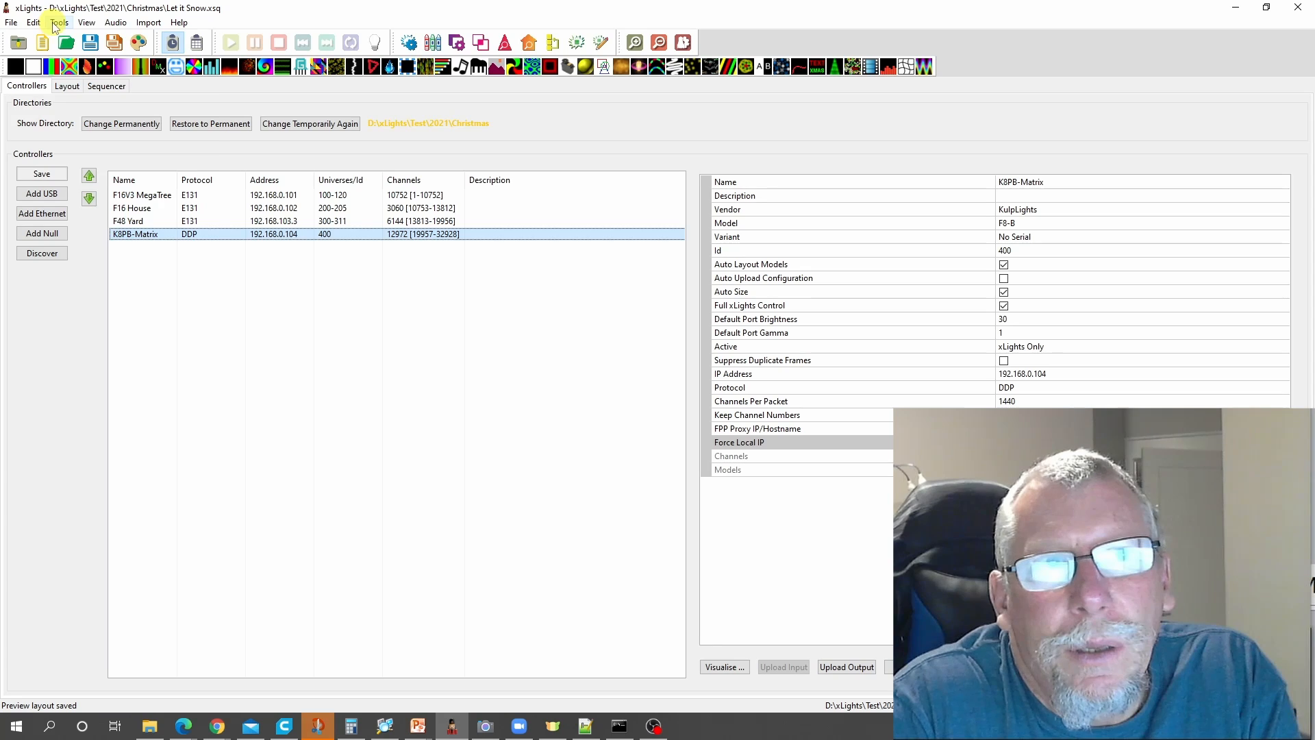
left_click(59, 22)
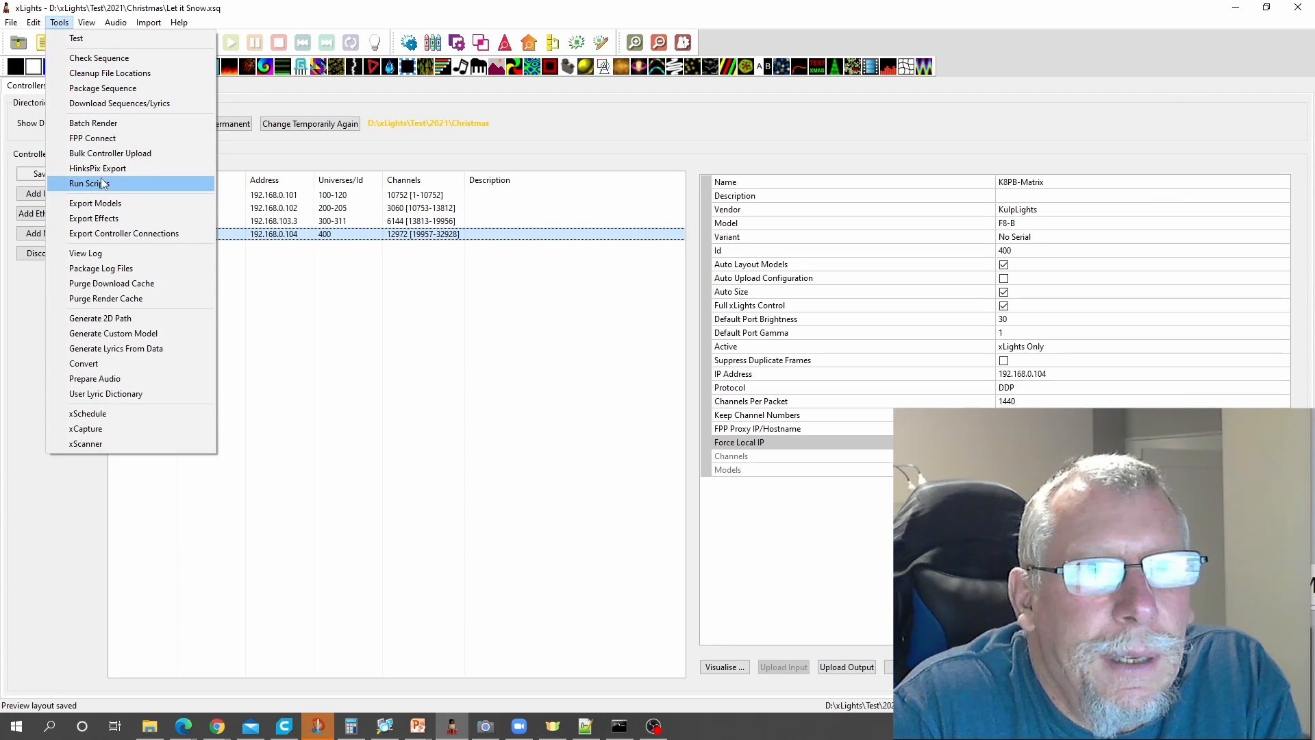
left_click(102, 137)
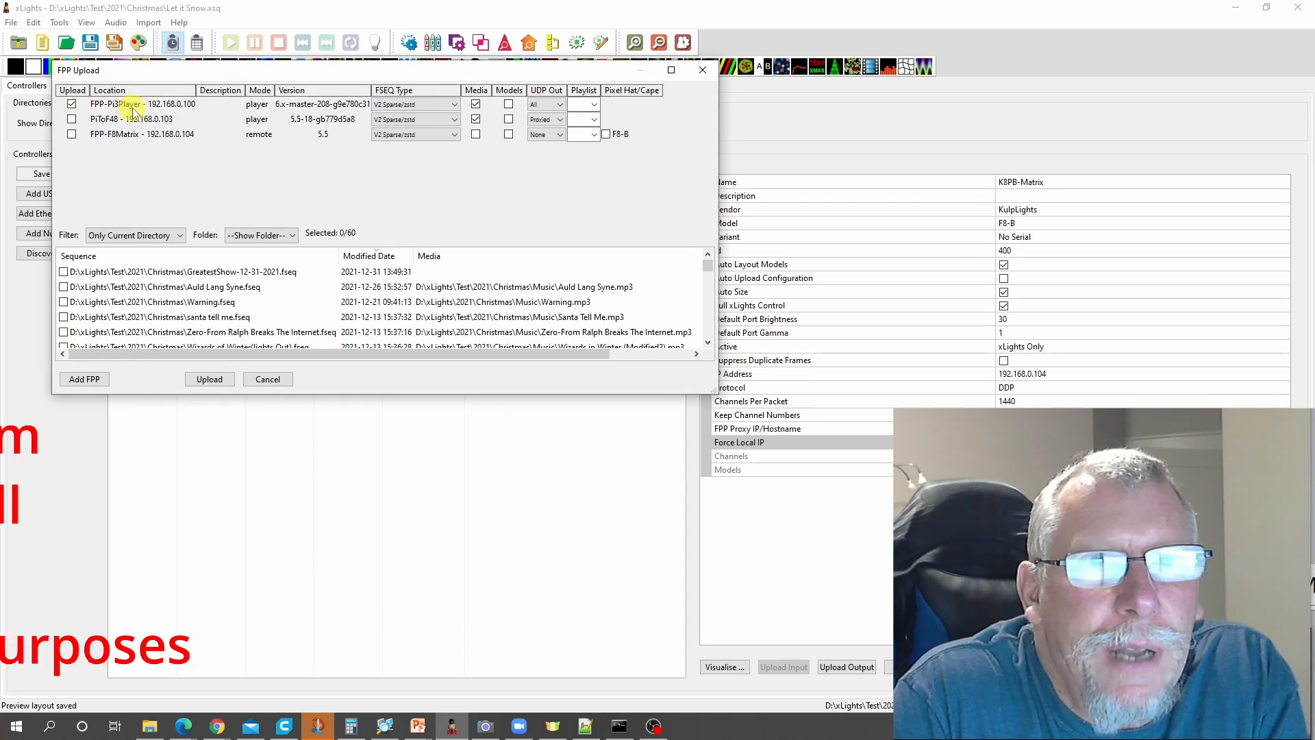
left_click(476, 103)
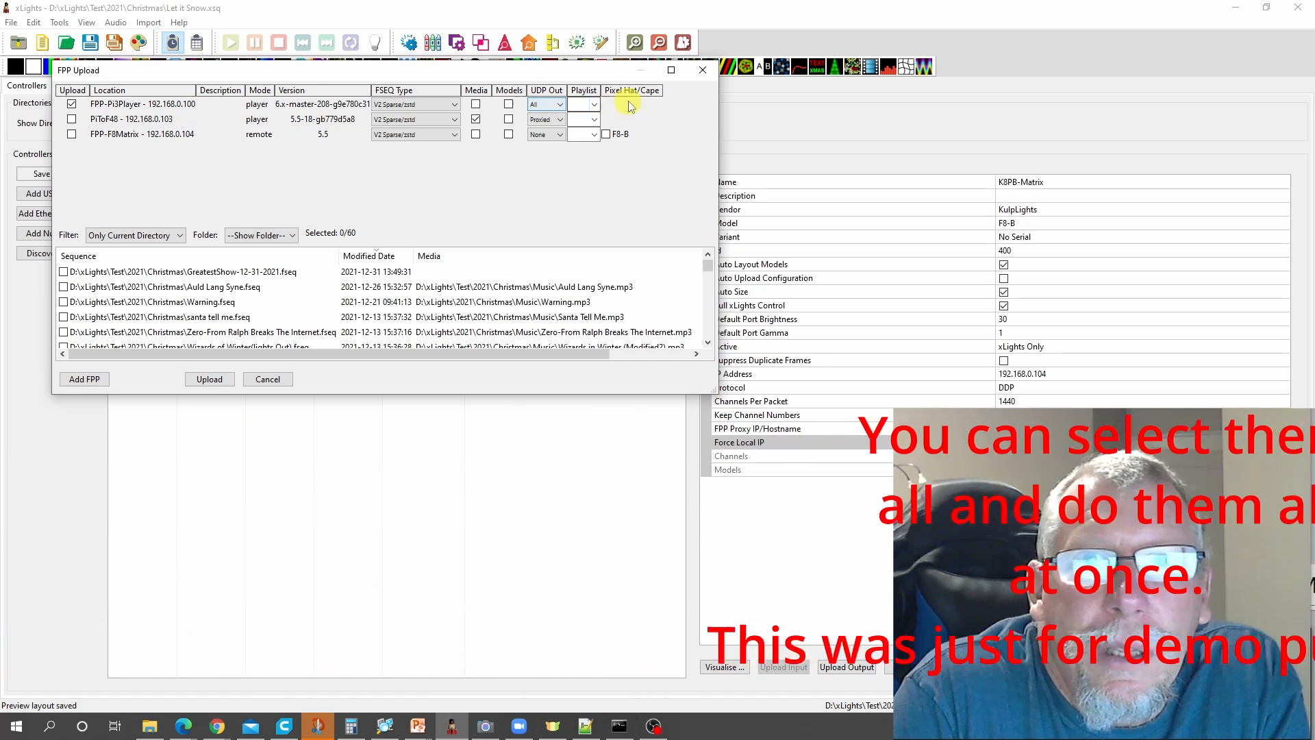
right_click(206, 286)
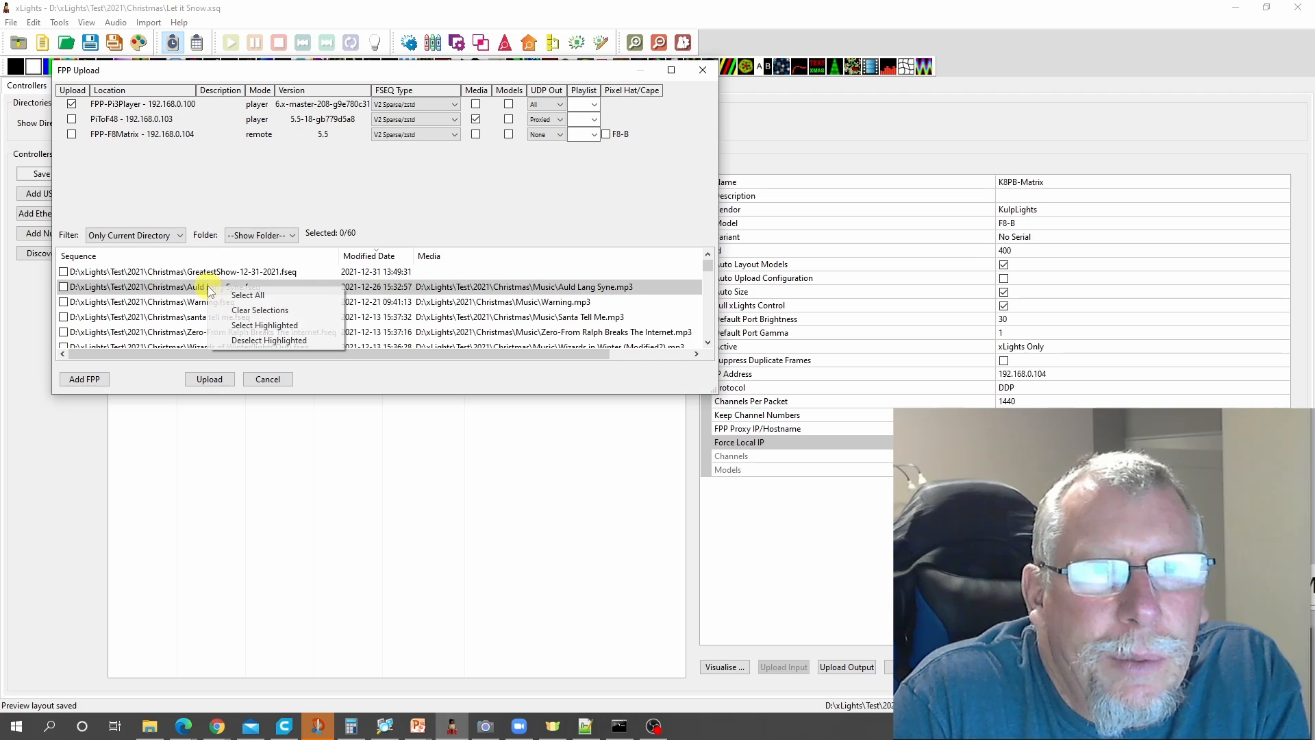
left_click(276, 312)
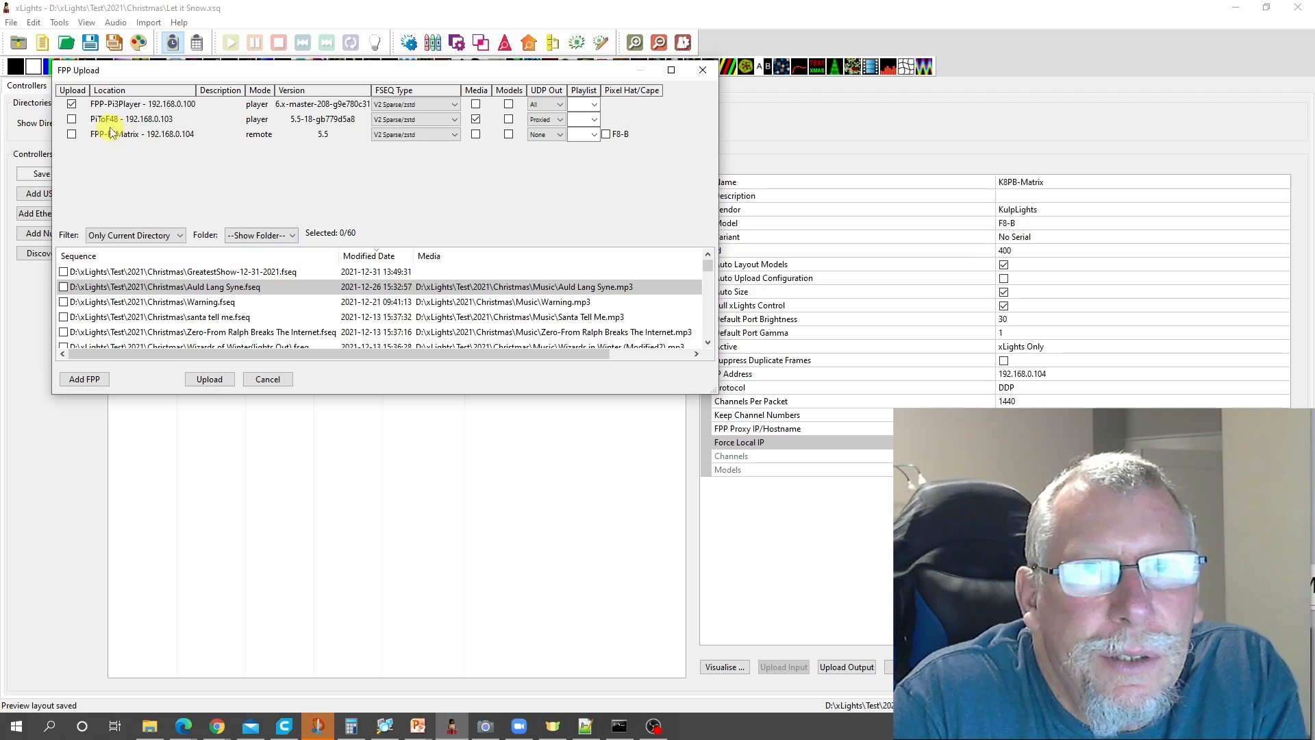
left_click(213, 380)
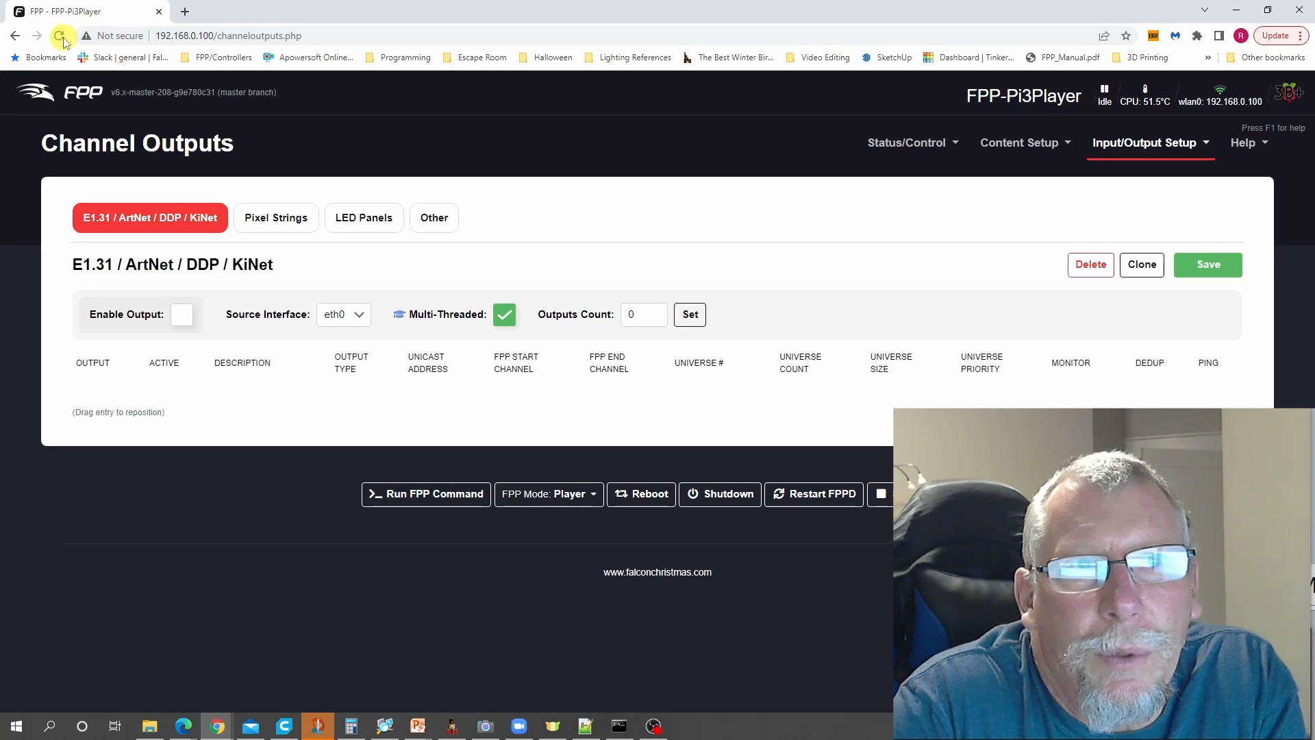
- Reload FPP-Pi3Player's channel outputs in the browser, deactivate the F48 Yard output, save and restart FPPD
left_click(60, 37)
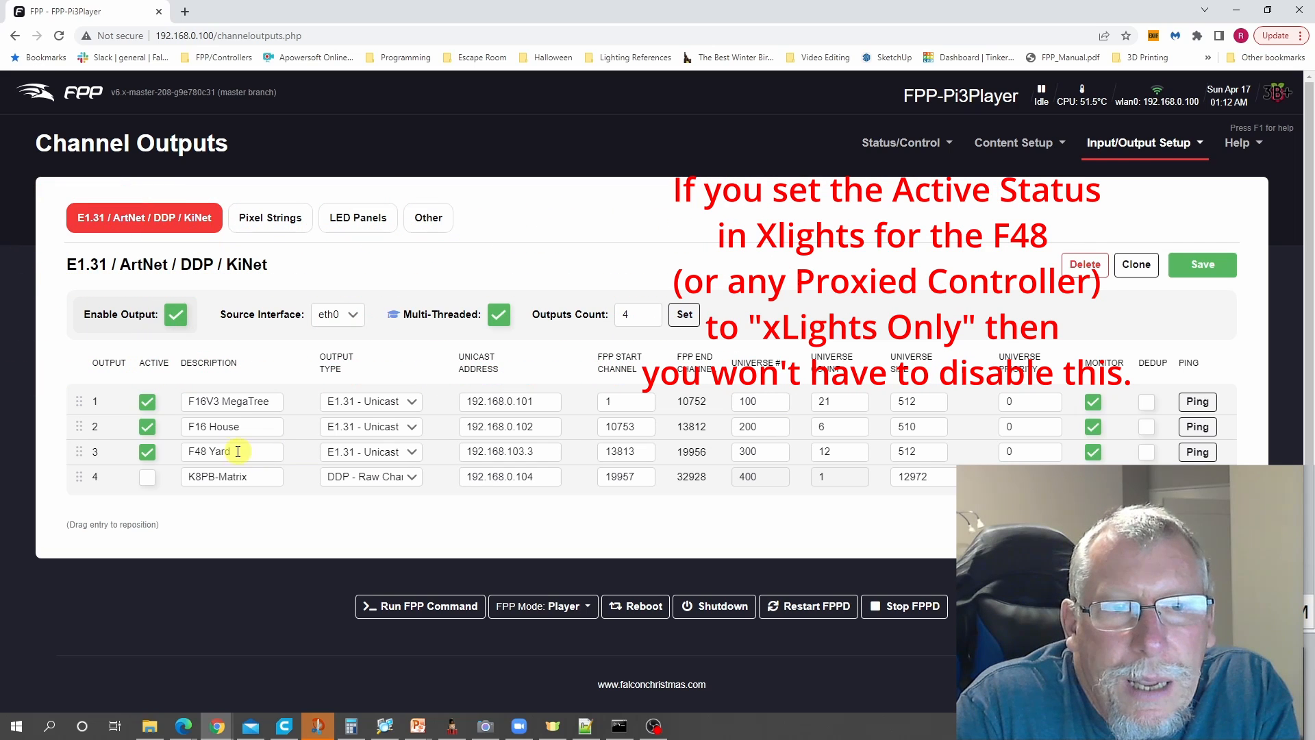
left_click(146, 452)
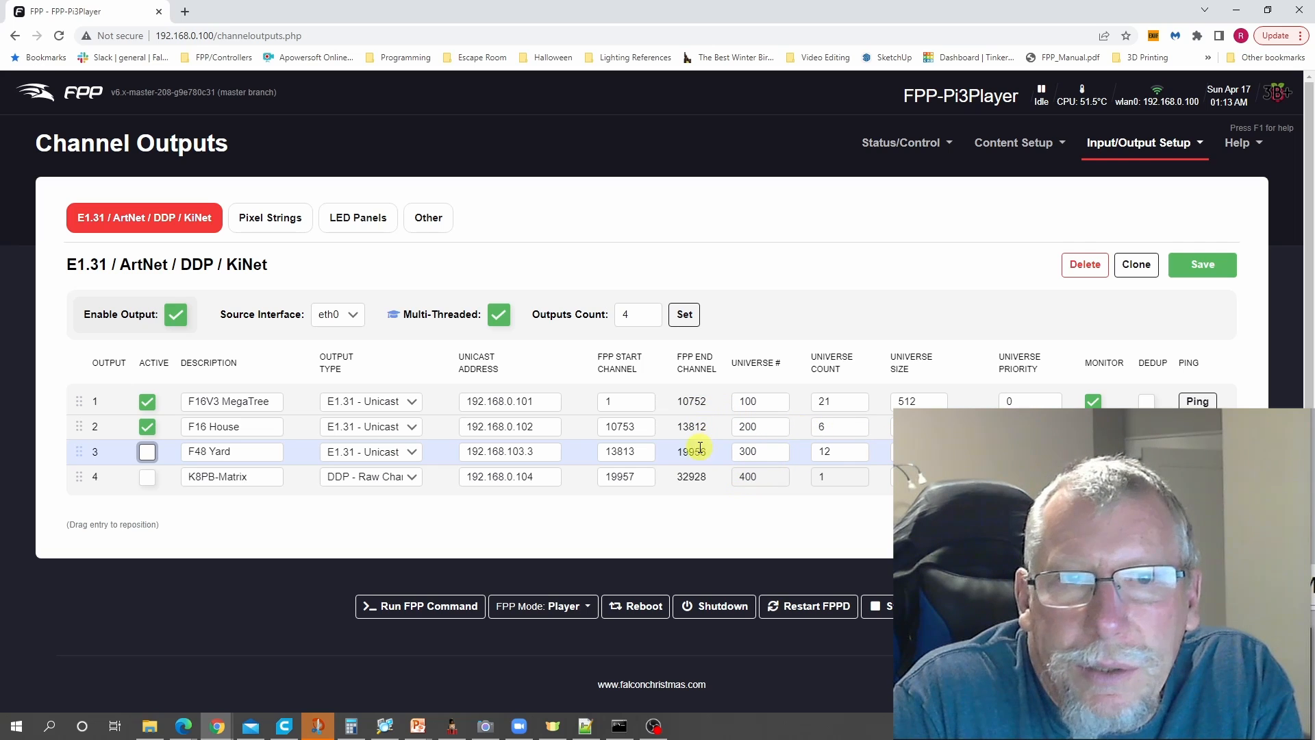
left_click(1207, 271)
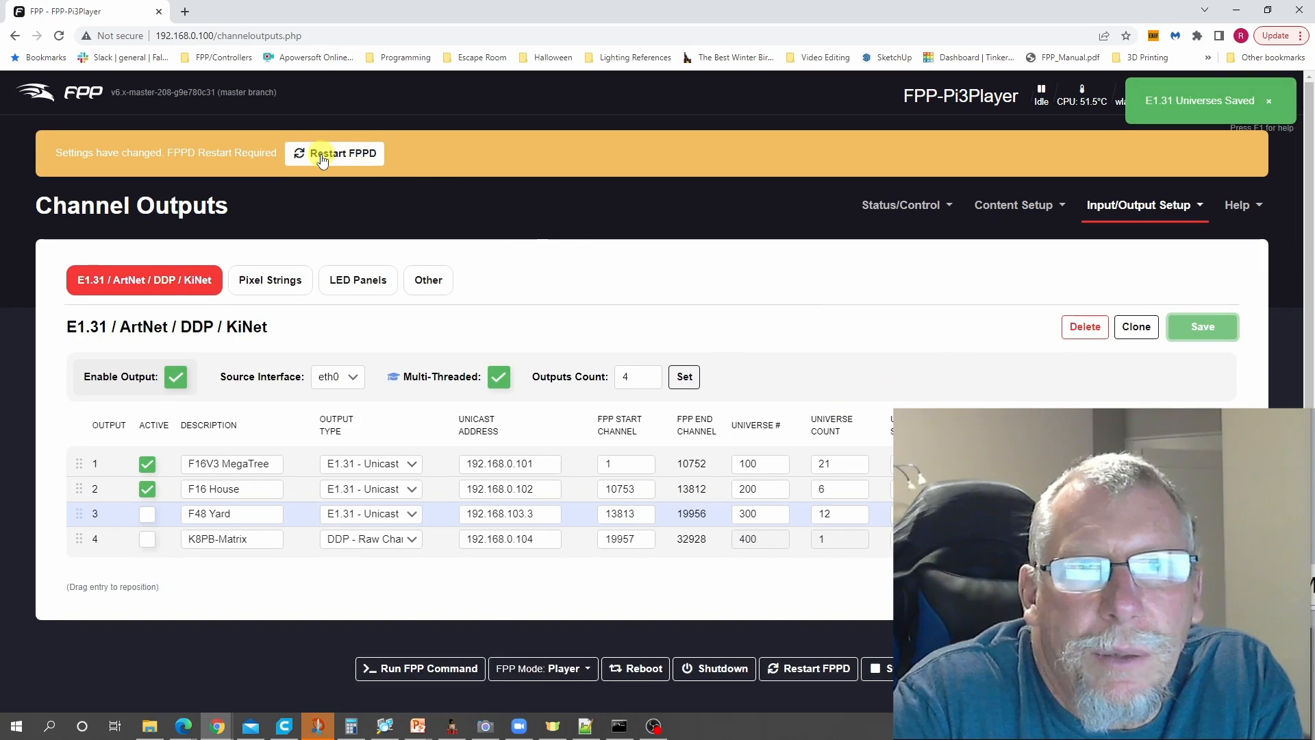
left_click(360, 157)
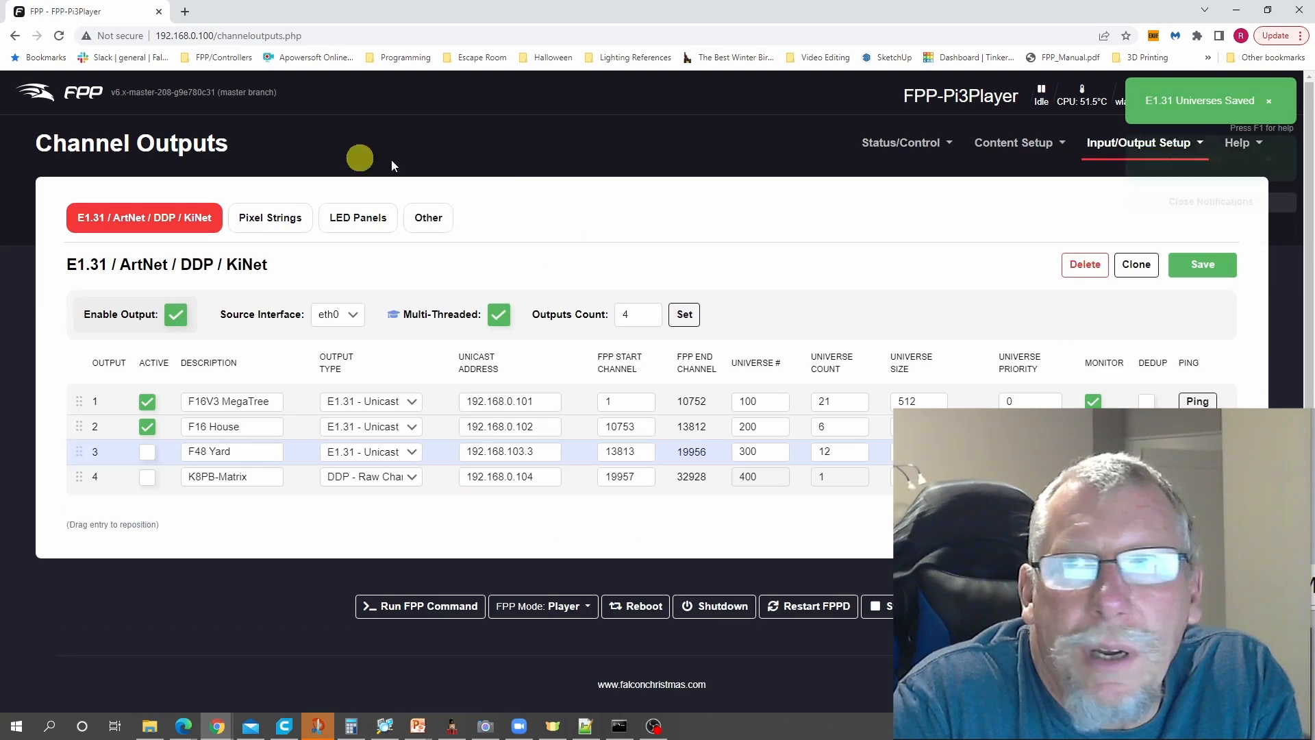
- Switch to the PiToF48 web interface at 192.168.0.103 and open its channel outputs
left_click(1237, 11)
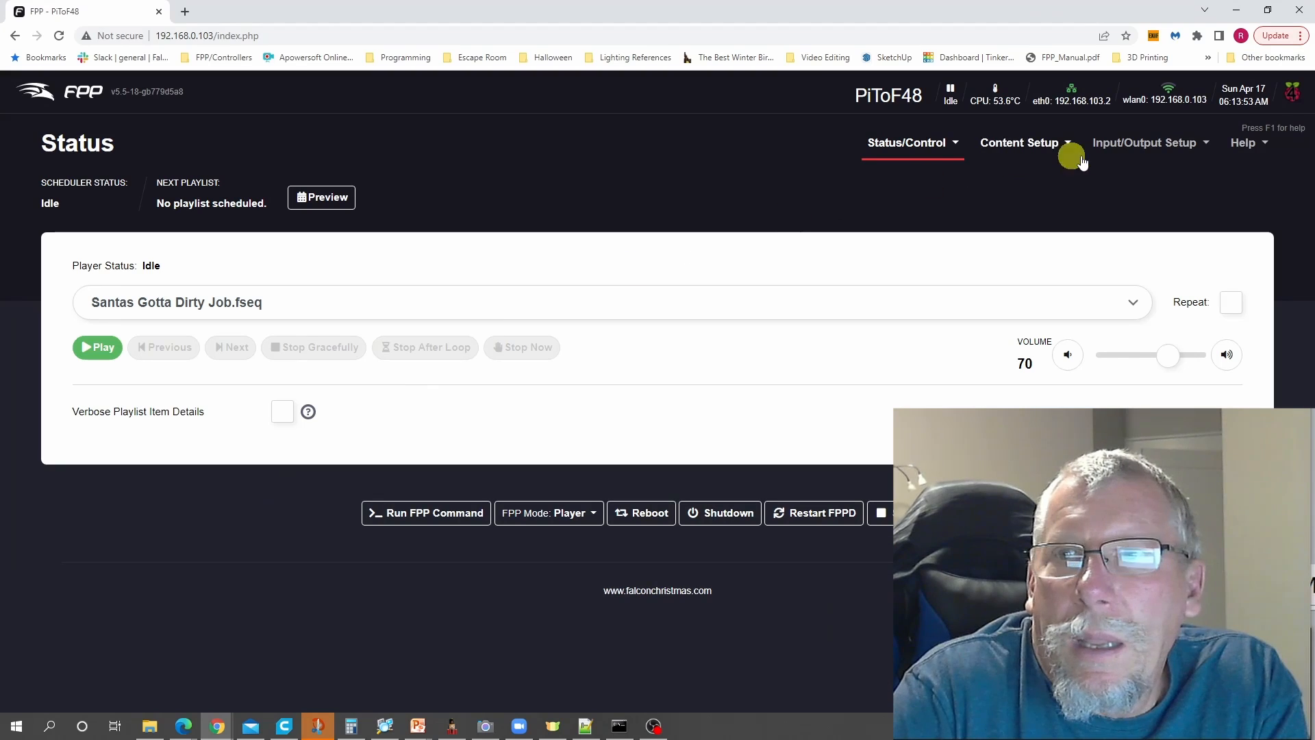
left_click(1124, 142)
left_click(1148, 209)
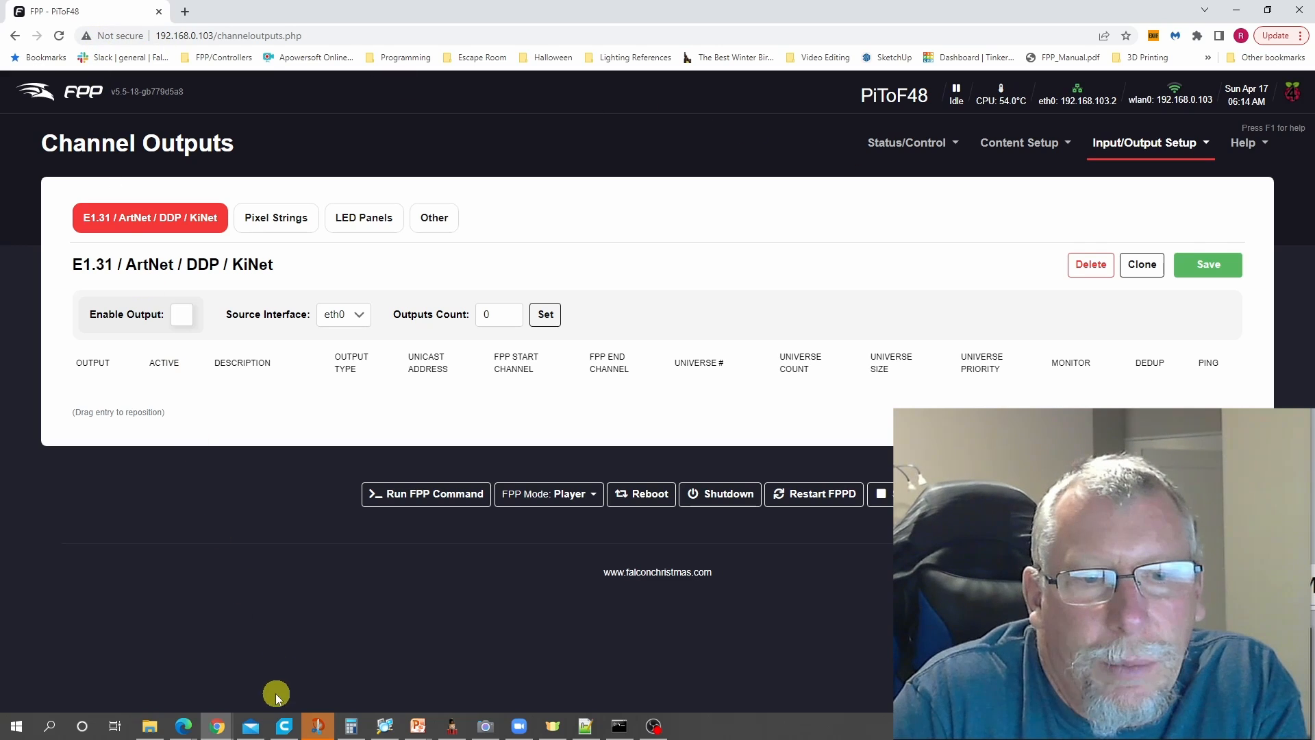
- In xLights, use FPP Connect to upload the proxied UDP outputs to PiToF48 only, leaving FPP-Pi3Player out
left_click(452, 728)
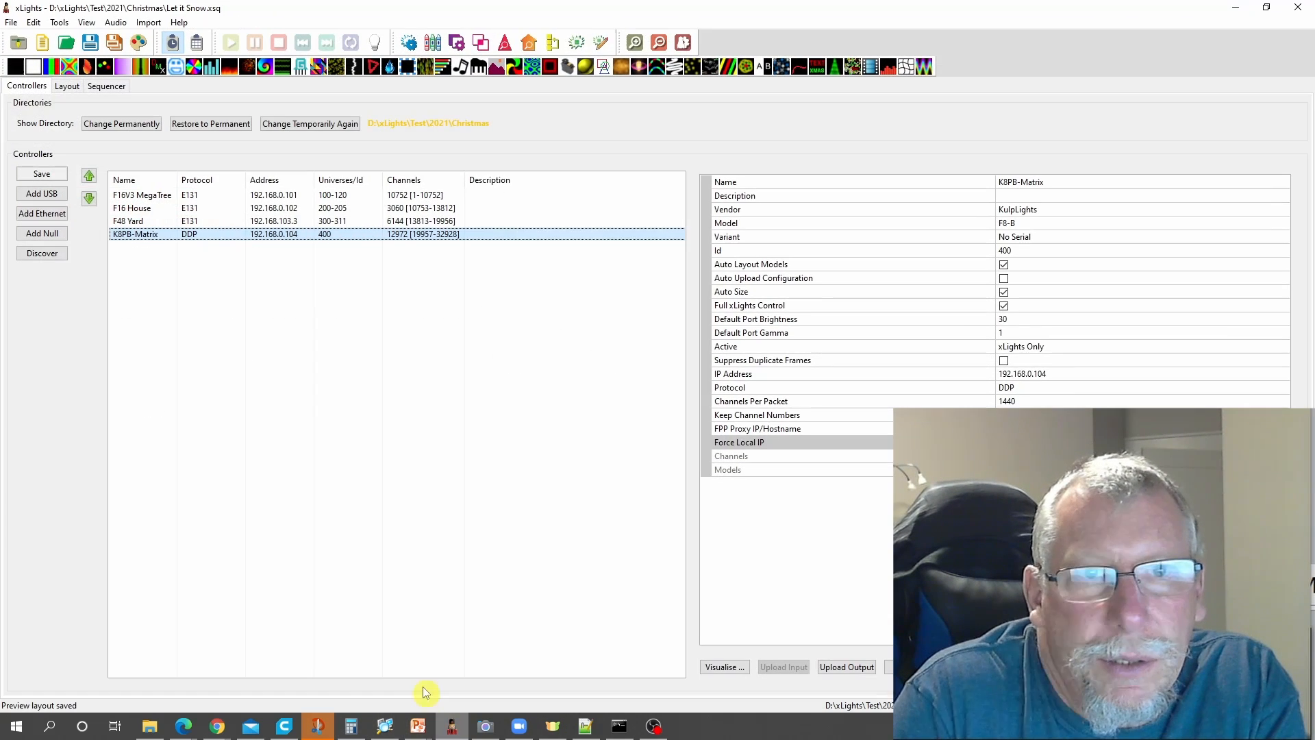
left_click(60, 24)
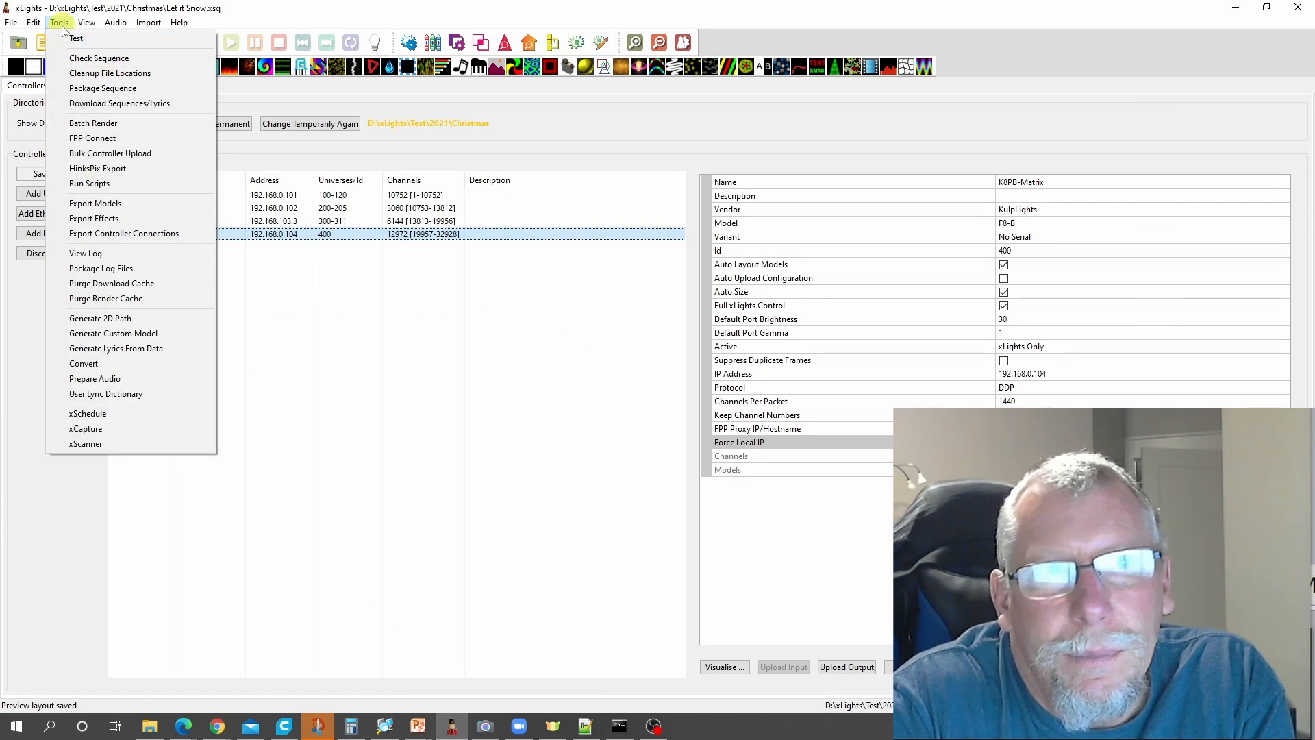
left_click(97, 139)
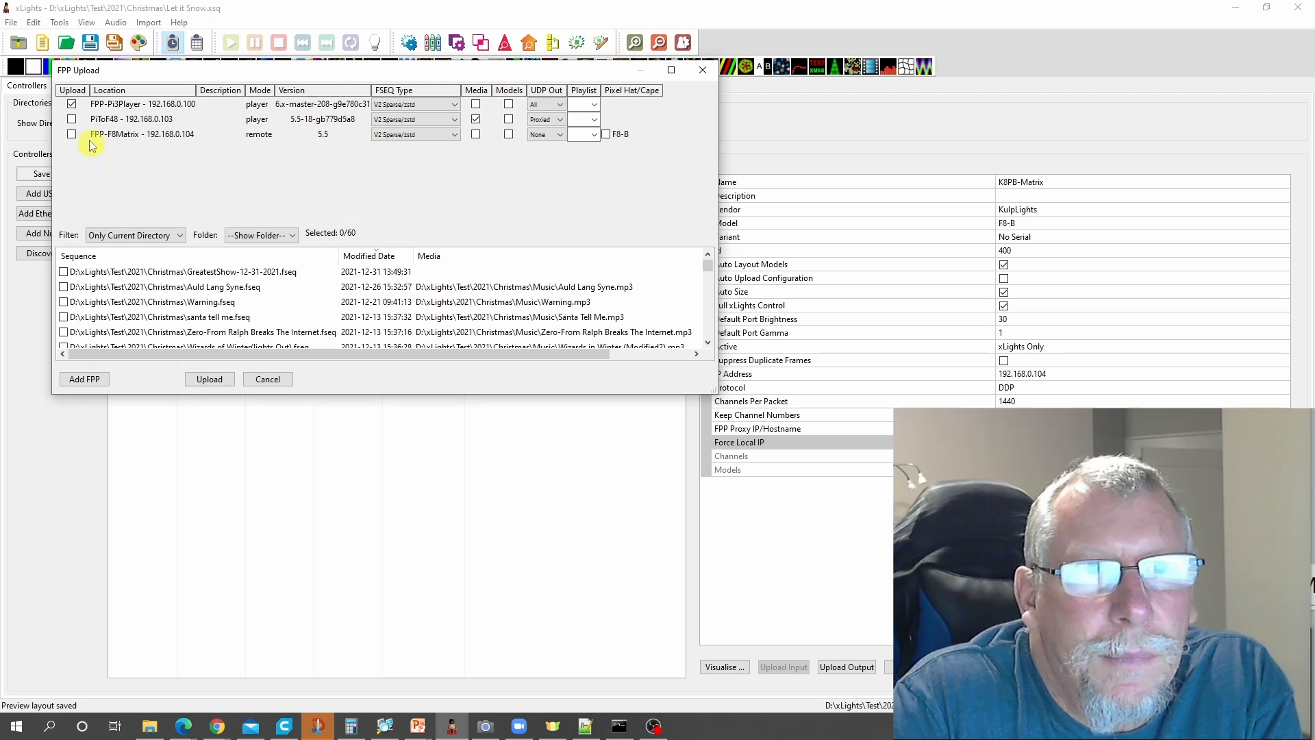
left_click(71, 105)
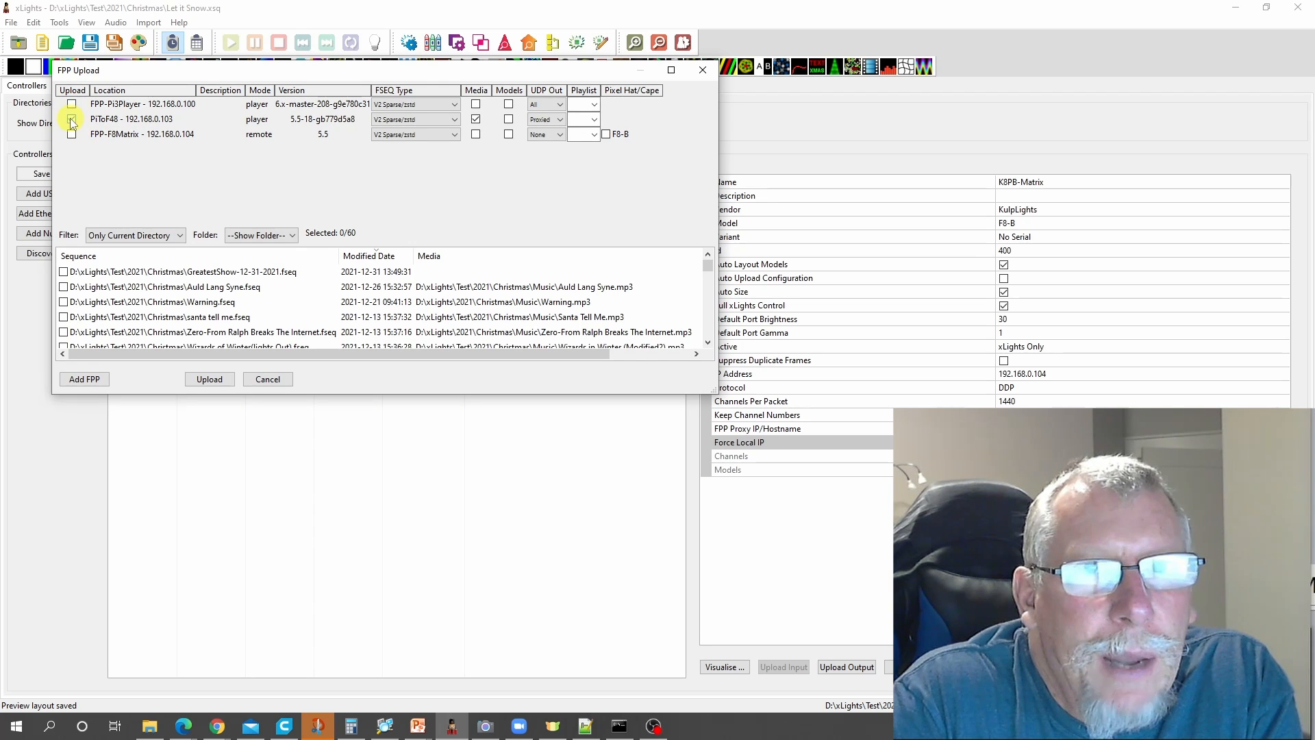
left_click(71, 119)
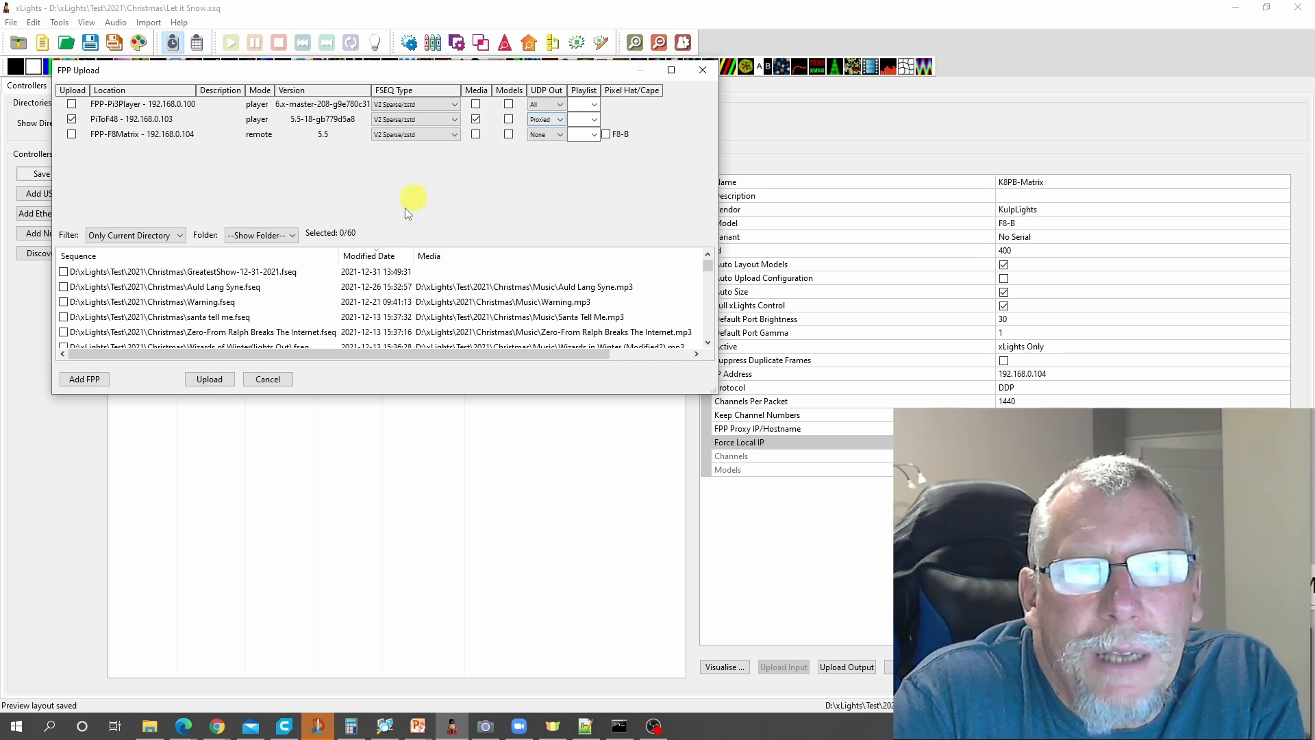
left_click(210, 380)
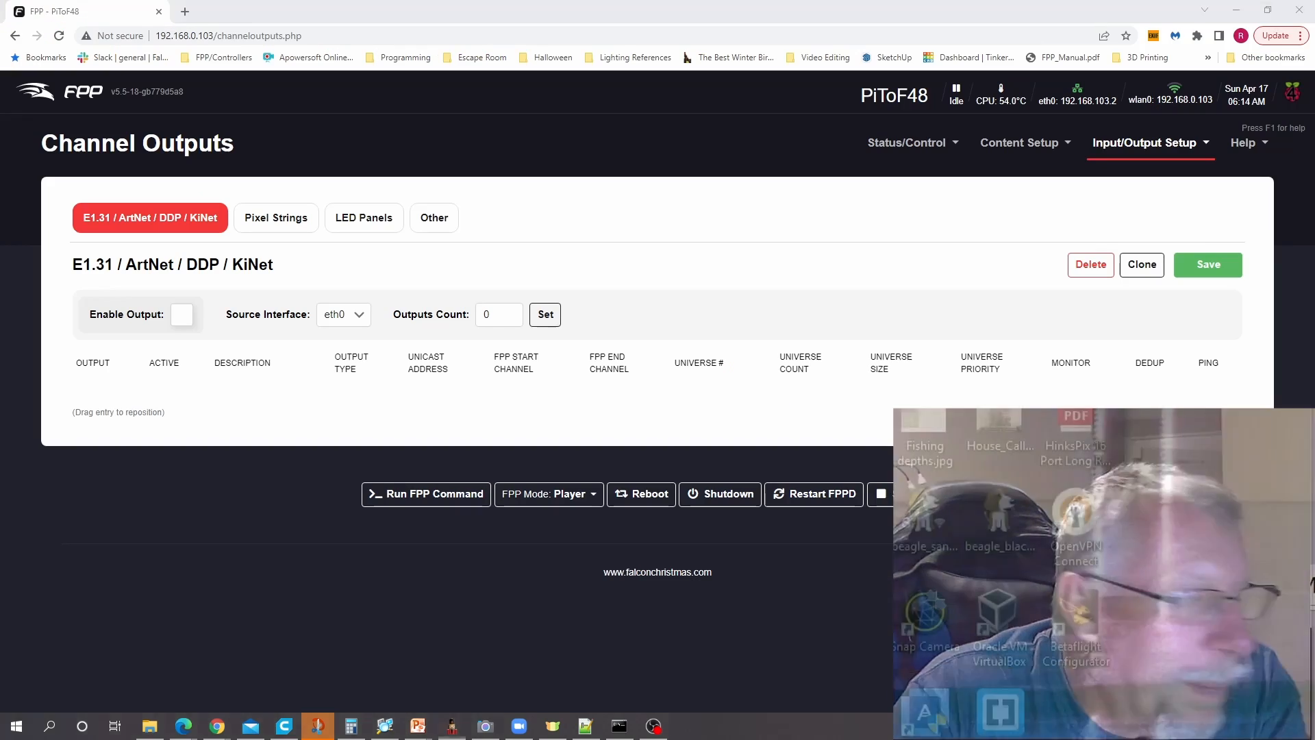
- Return to PiToF48's channel outputs in the browser, reload them to check the uploaded F48 Yard output, and minimize the browser
key("alt+Tab")
left_click(58, 36)
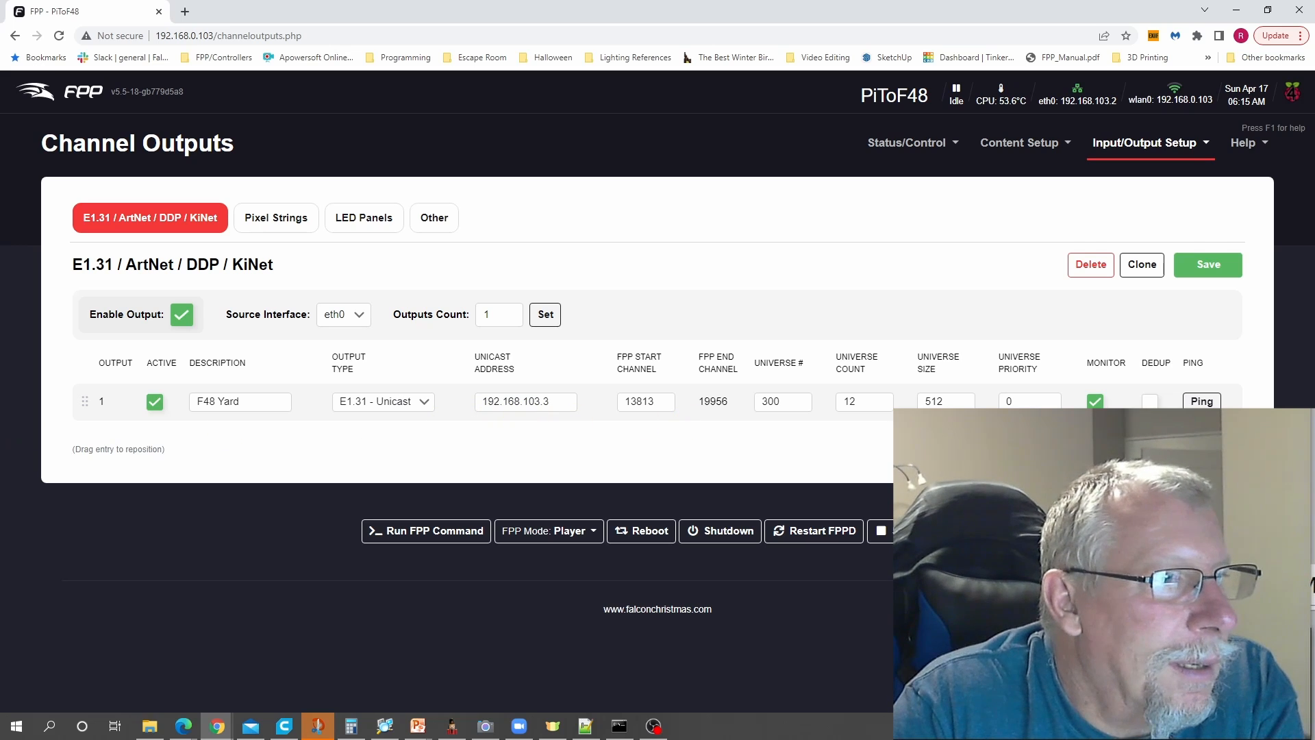
left_click(1239, 14)
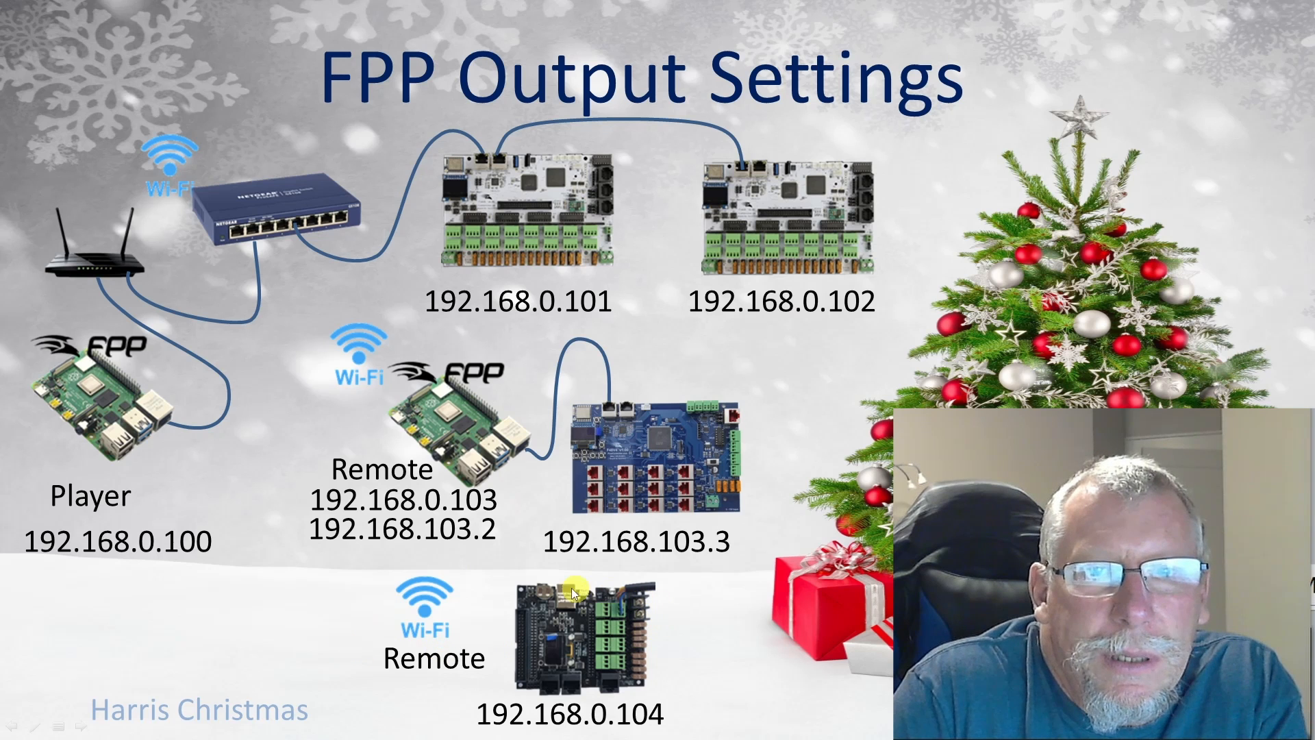